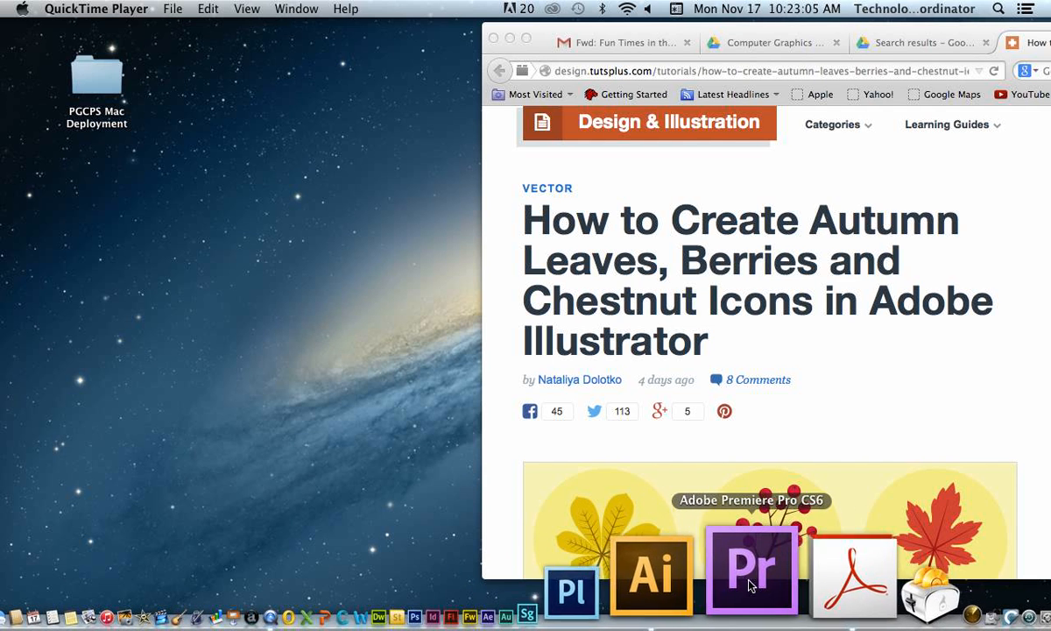
# Switch to Adobe Illustrator and create a new document named with the author's name followed by "_Autumn", keeping the offered settings.
pyautogui.click(733, 574)
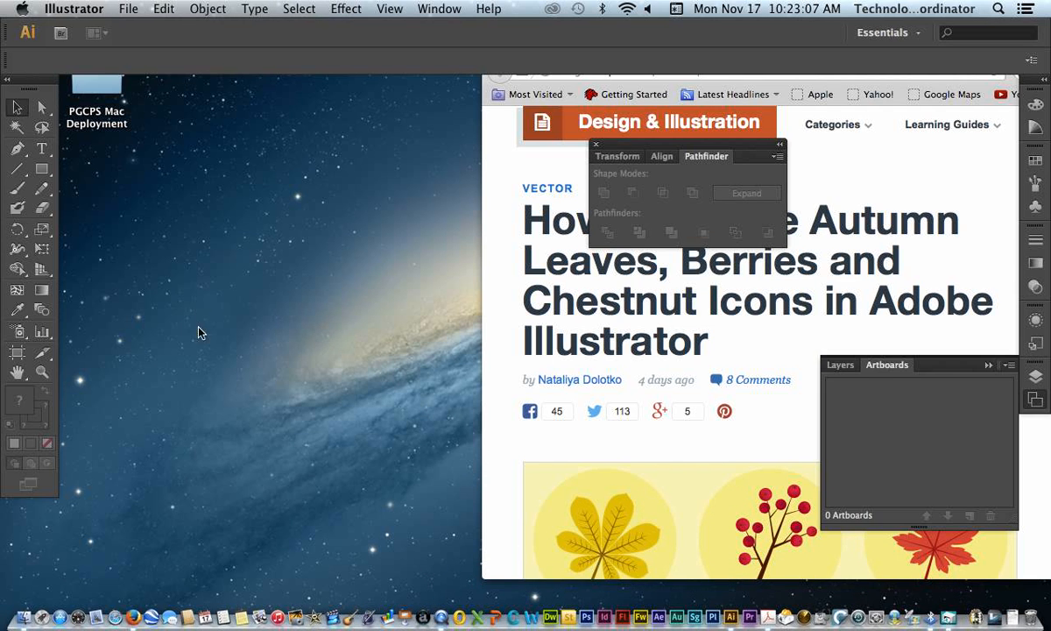
pyautogui.scroll(-5, 631, 399)
pyautogui.scroll(6, 631, 403)
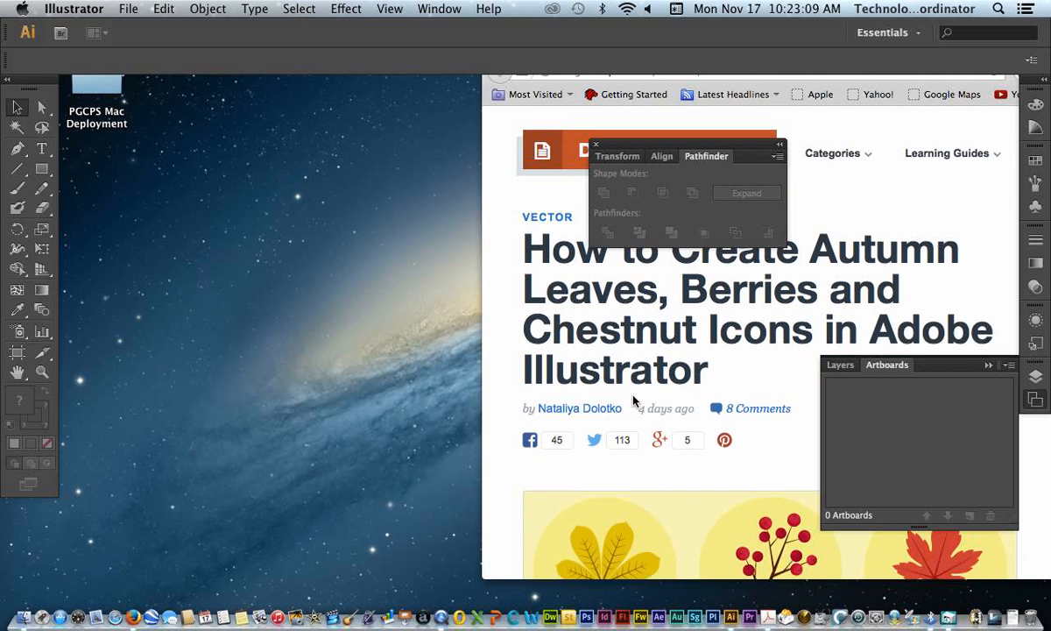
pyautogui.click(128, 11)
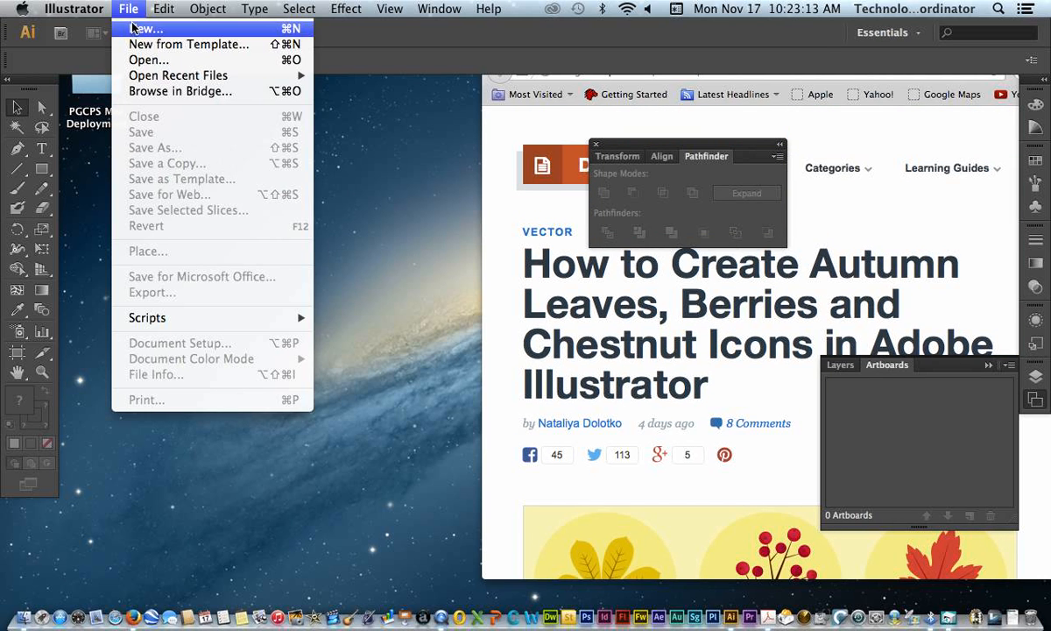
pyautogui.click(133, 29)
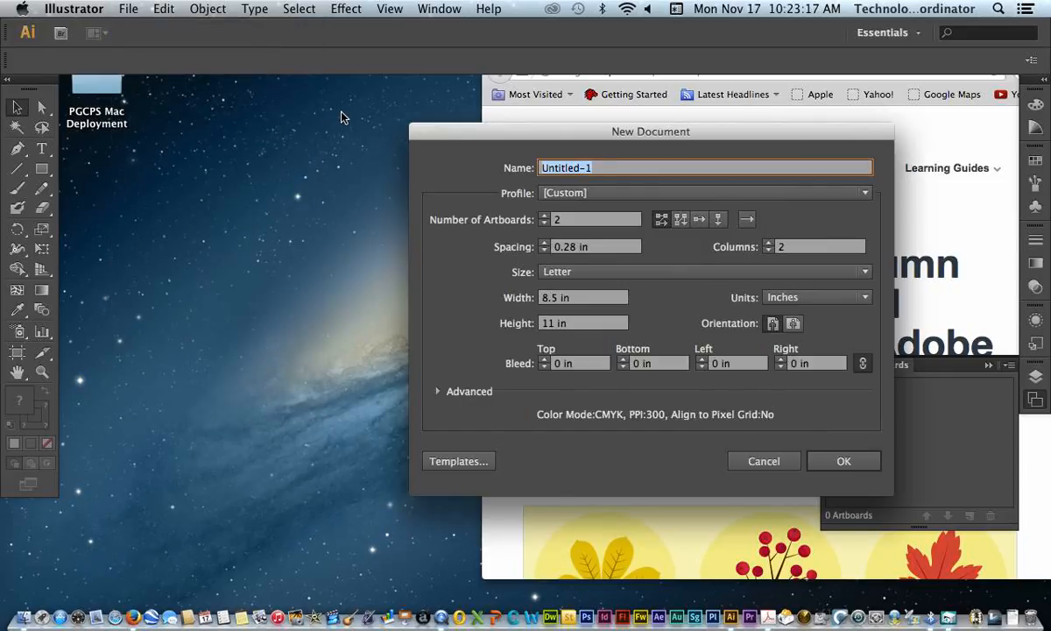
pyautogui.write('DogbeC_A')
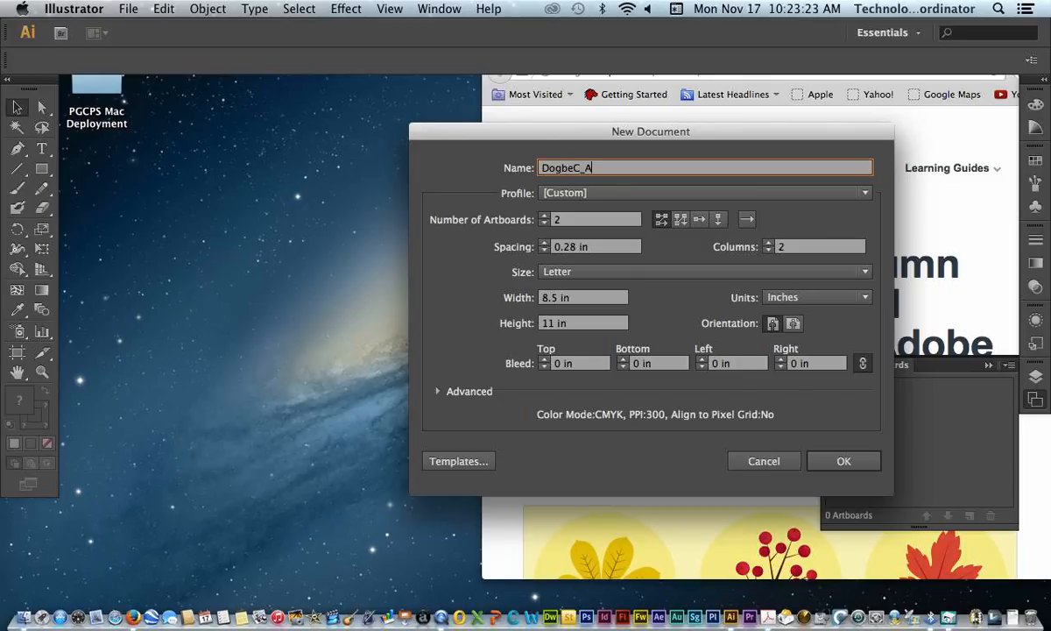
pyautogui.write('utumn')
pyautogui.press('Return')
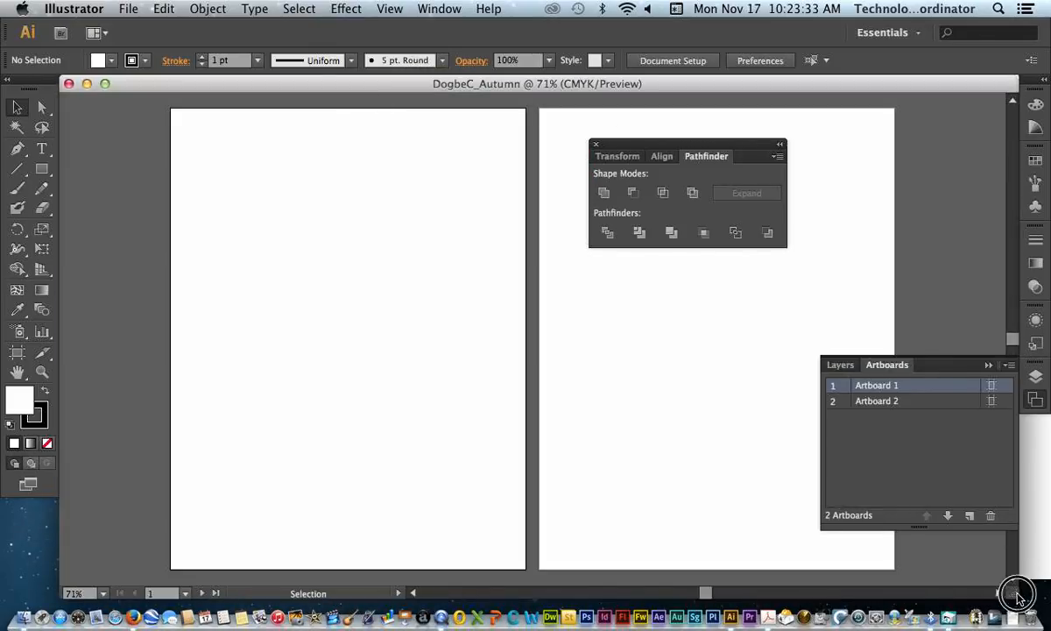
# Arrange the document window beside the web tutorial, and clear the floating Pathfinder and Artboards panels away from the tutorial's first step.
pyautogui.moveTo(1016, 595); pyautogui.dragTo(540, 574)
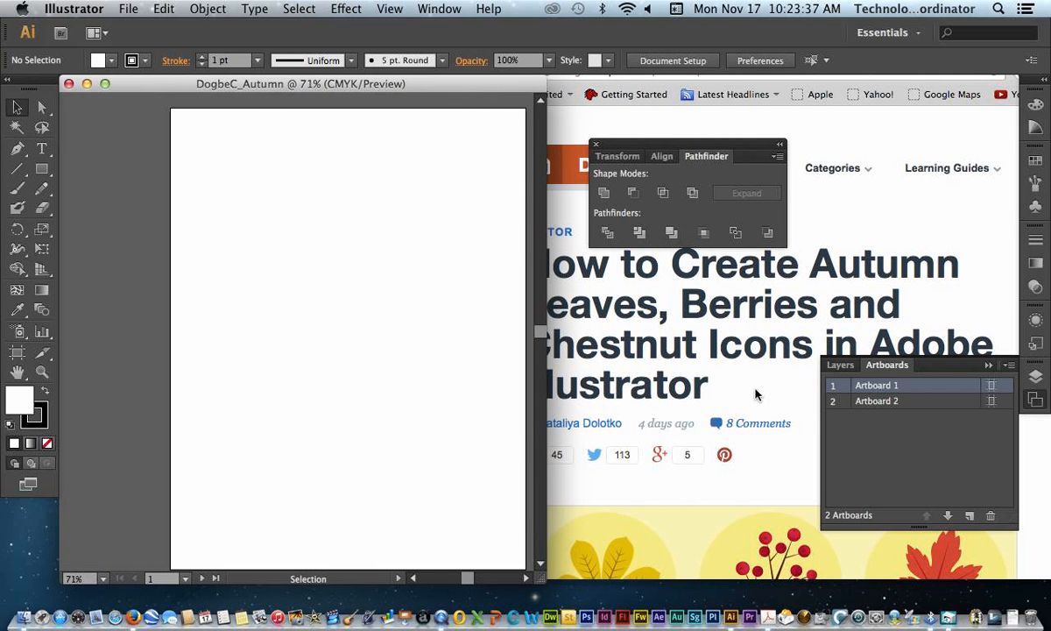
pyautogui.moveTo(405, 88); pyautogui.dragTo(319, 87)
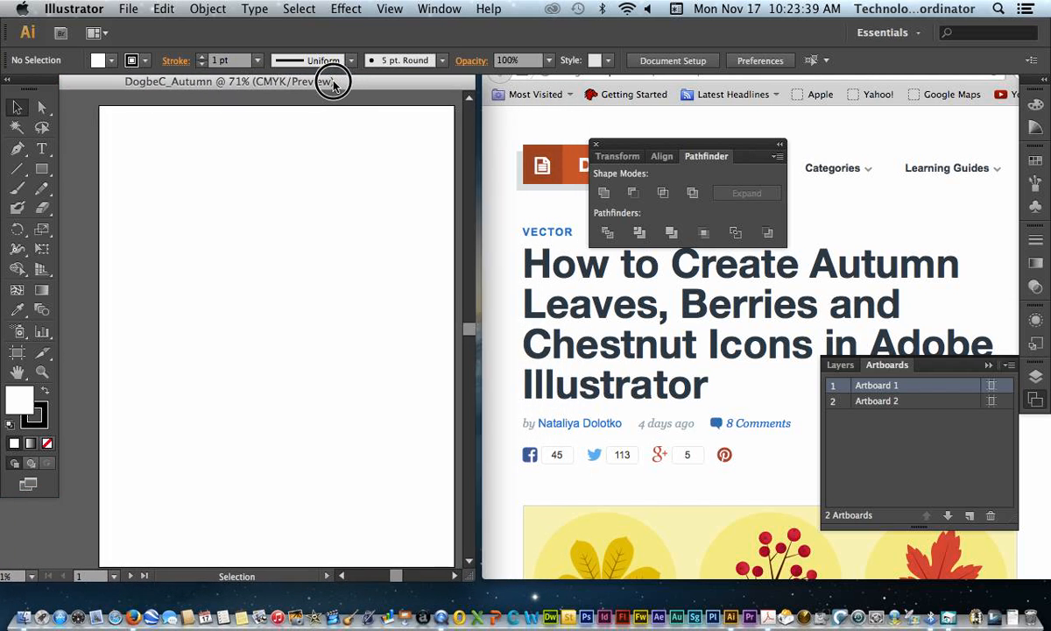
pyautogui.scroll(-8, 624, 394)
pyautogui.scroll(-10, 623, 394)
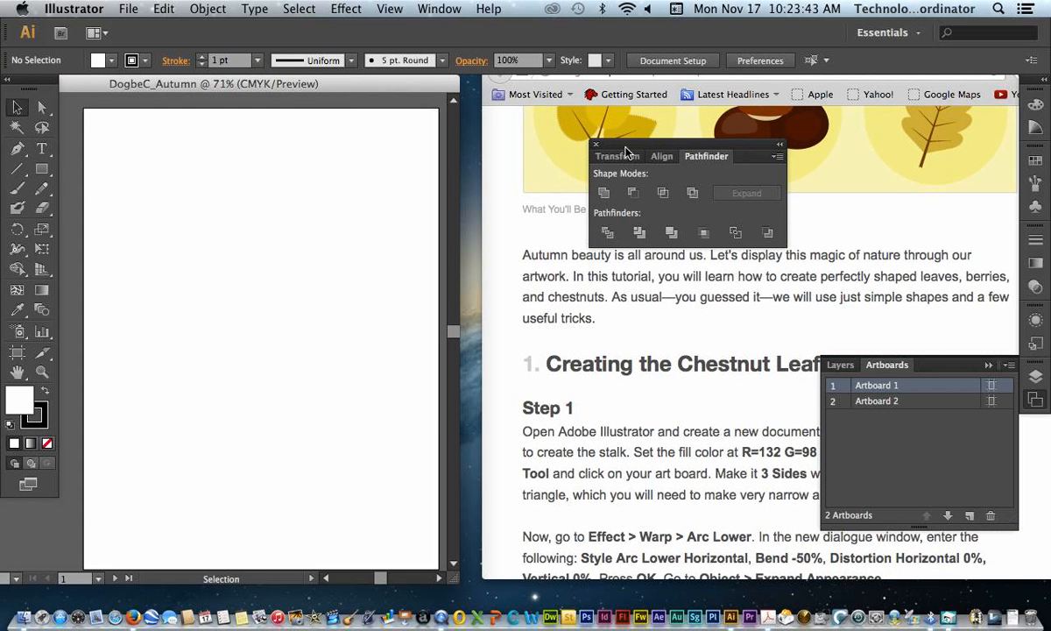
pyautogui.click(596, 145)
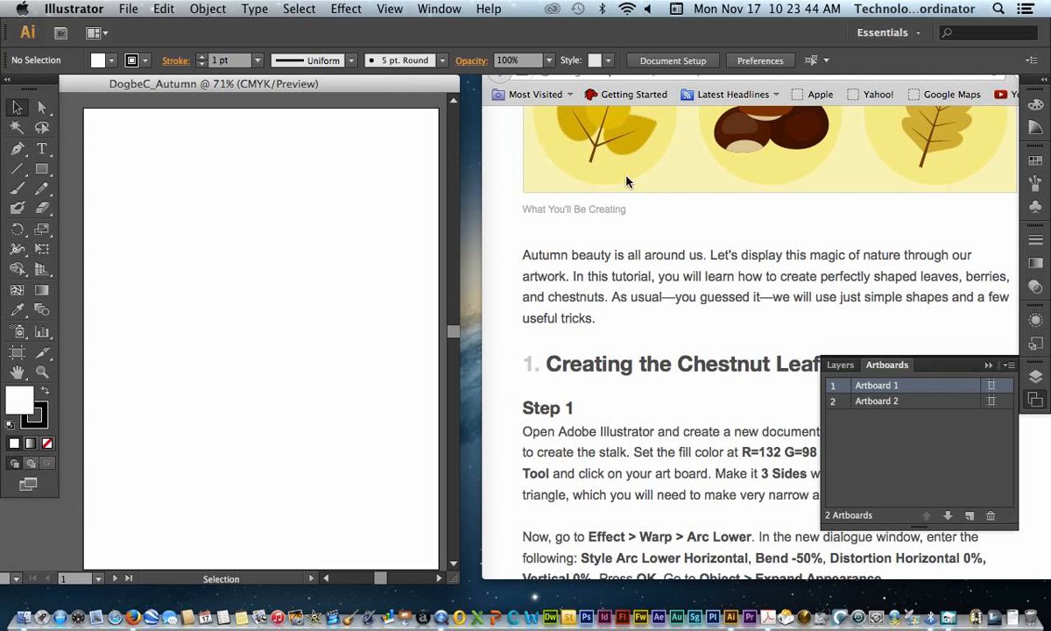
pyautogui.click(988, 365)
pyautogui.scroll(-3, 810, 380)
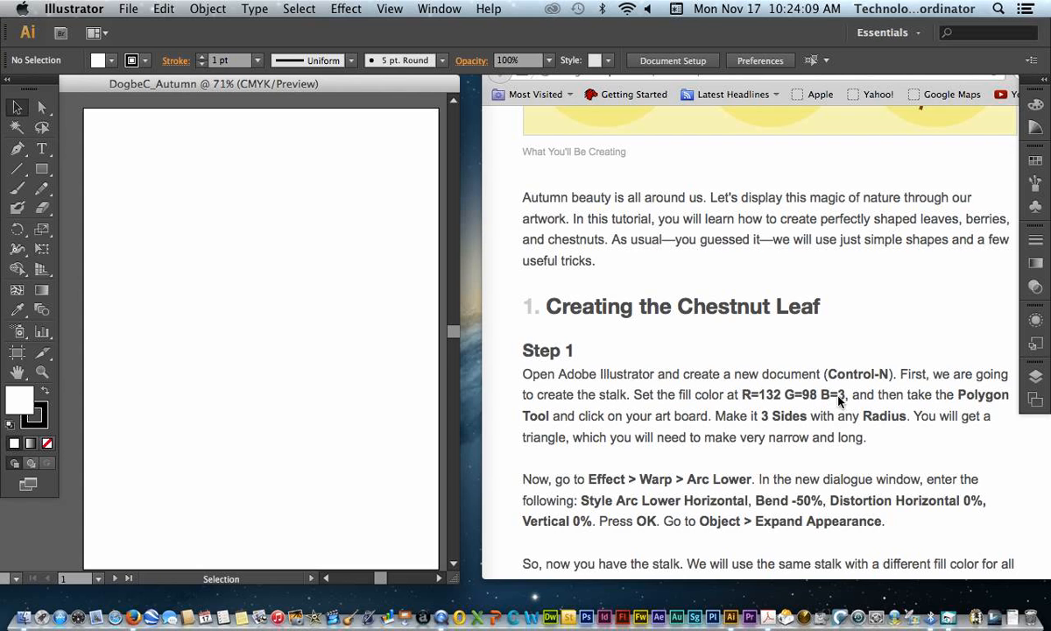
# Set the fill color to R 132, G 98, B 3.
pyautogui.doubleClick(19, 398)
pyautogui.moveTo(690, 279); pyautogui.dragTo(267, 133)
pyautogui.click(390, 321)
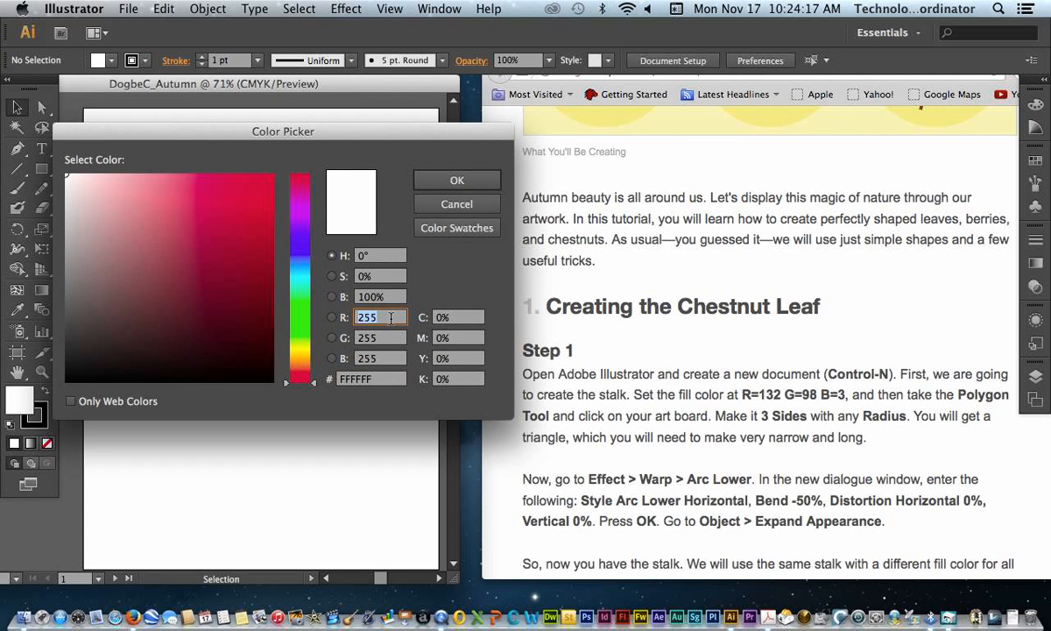
pyautogui.write('132')
pyautogui.press('Tab')
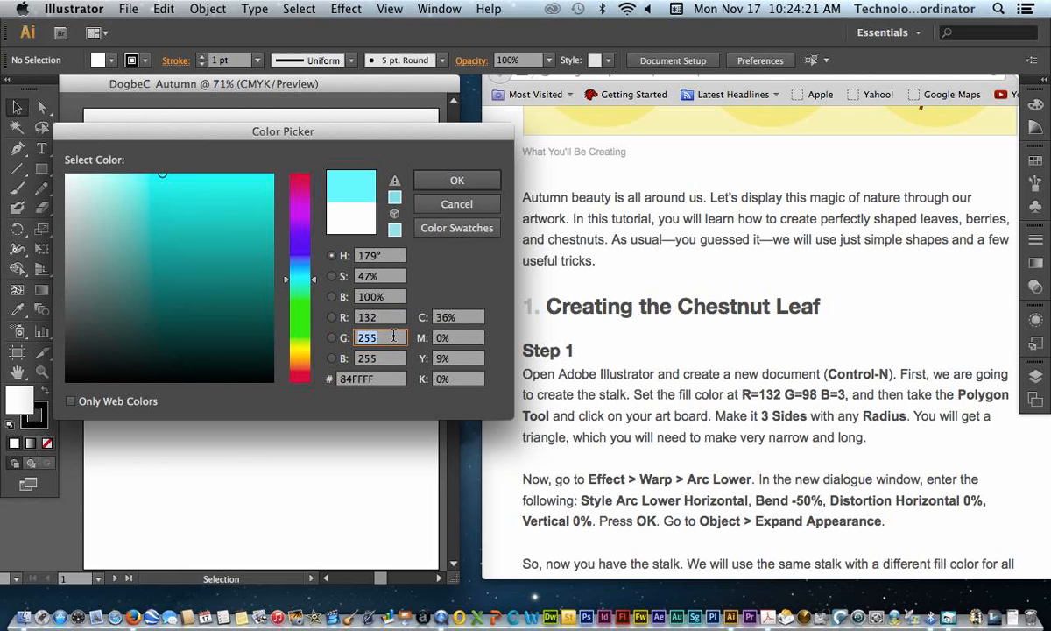
pyautogui.write('98')
pyautogui.press('Tab')
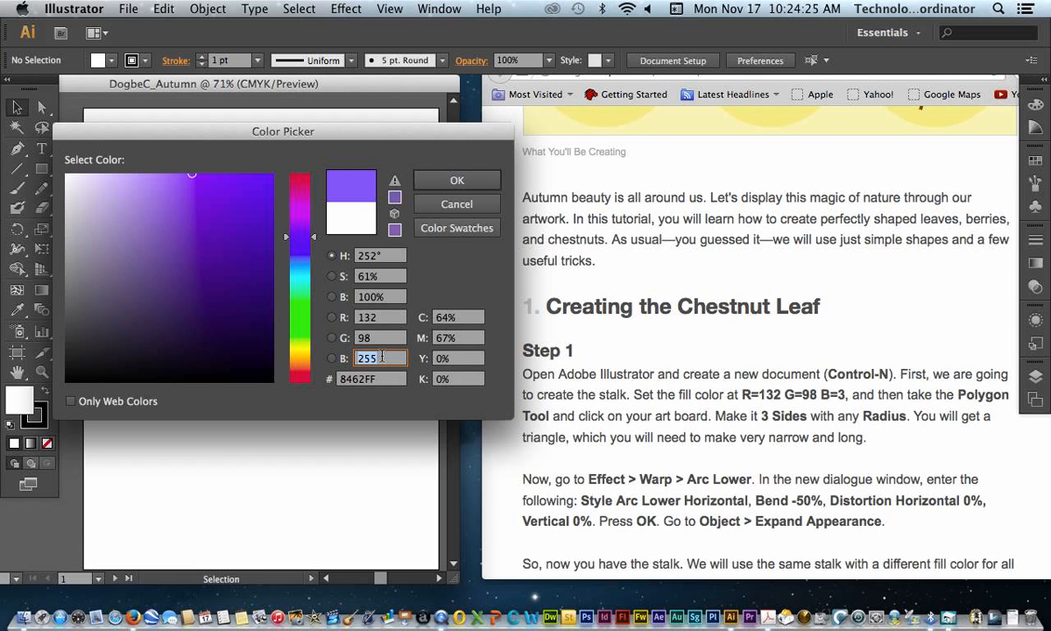
pyautogui.write('3')
pyautogui.click(366, 318)
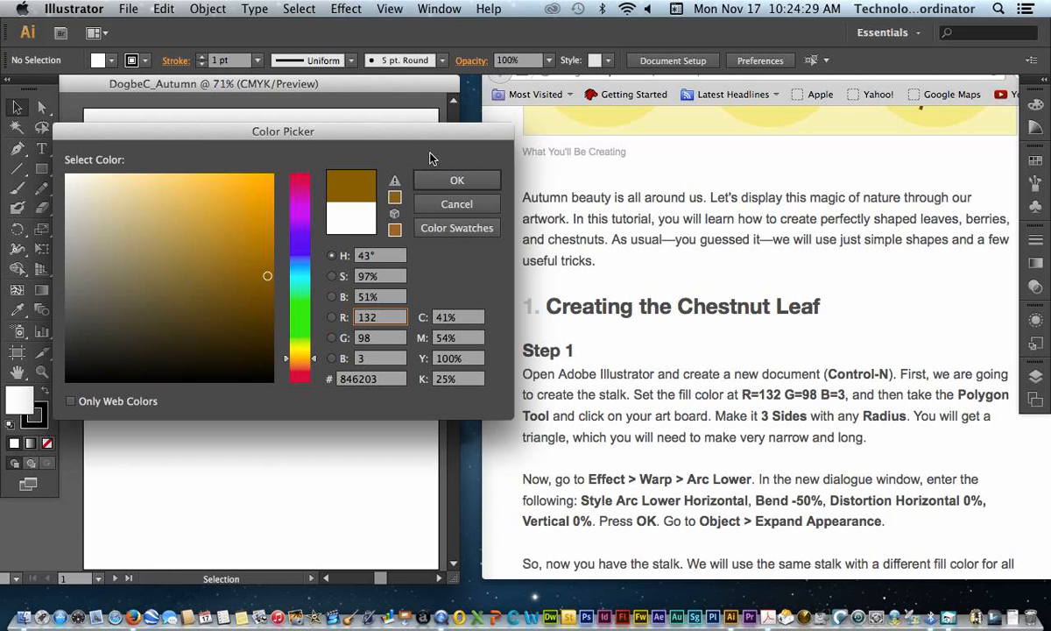
pyautogui.click(445, 178)
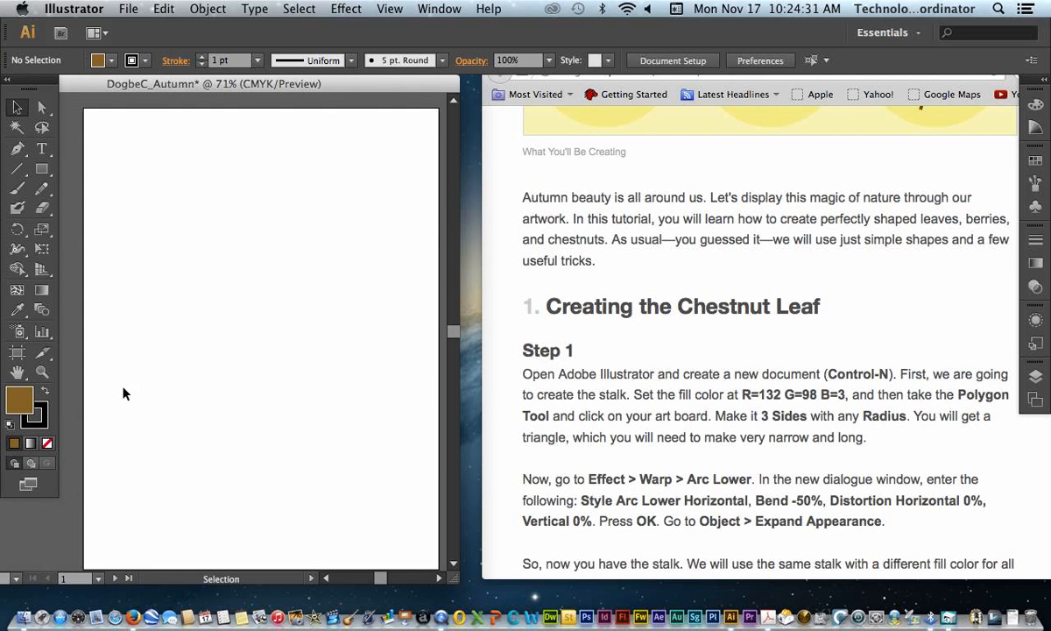
# Set the stroke color to None, keeping the brown fill.
pyautogui.click(40, 414)
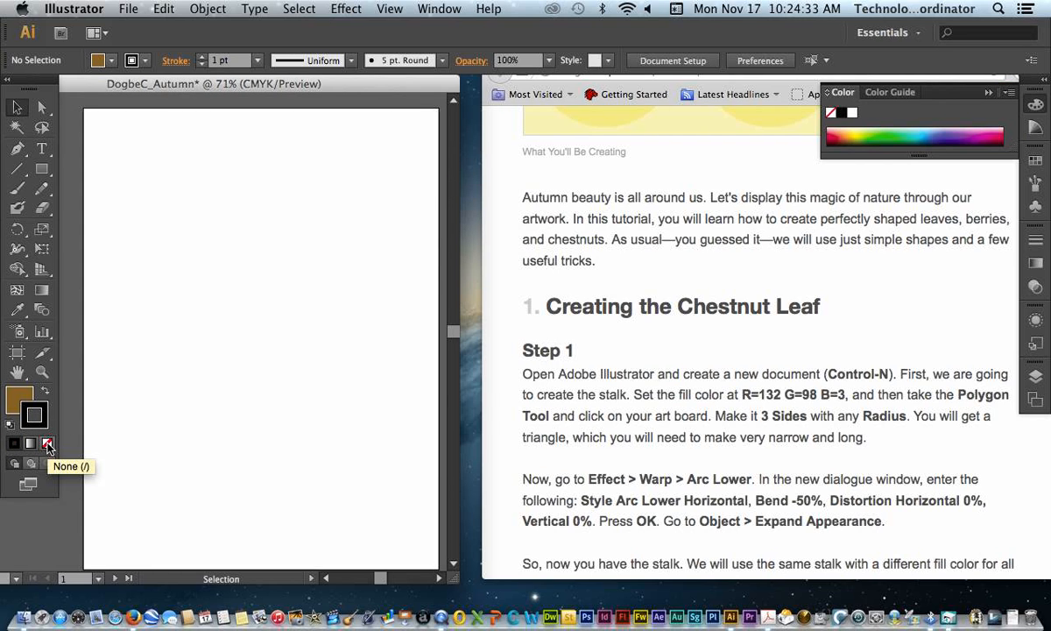
pyautogui.click(48, 445)
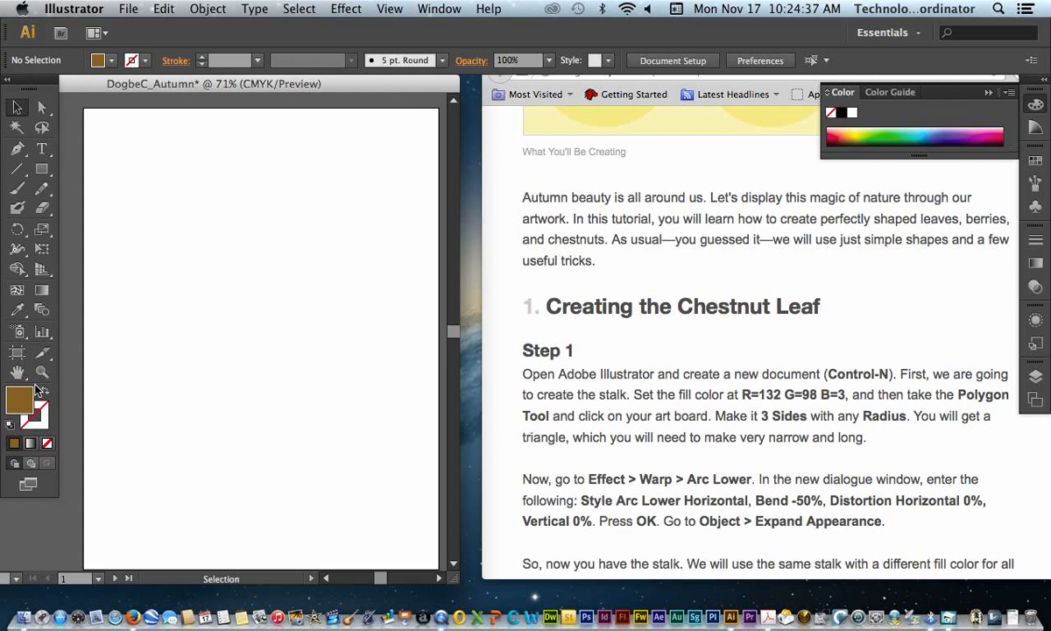
pyautogui.click(156, 63)
pyautogui.click(169, 81)
pyautogui.click(144, 61)
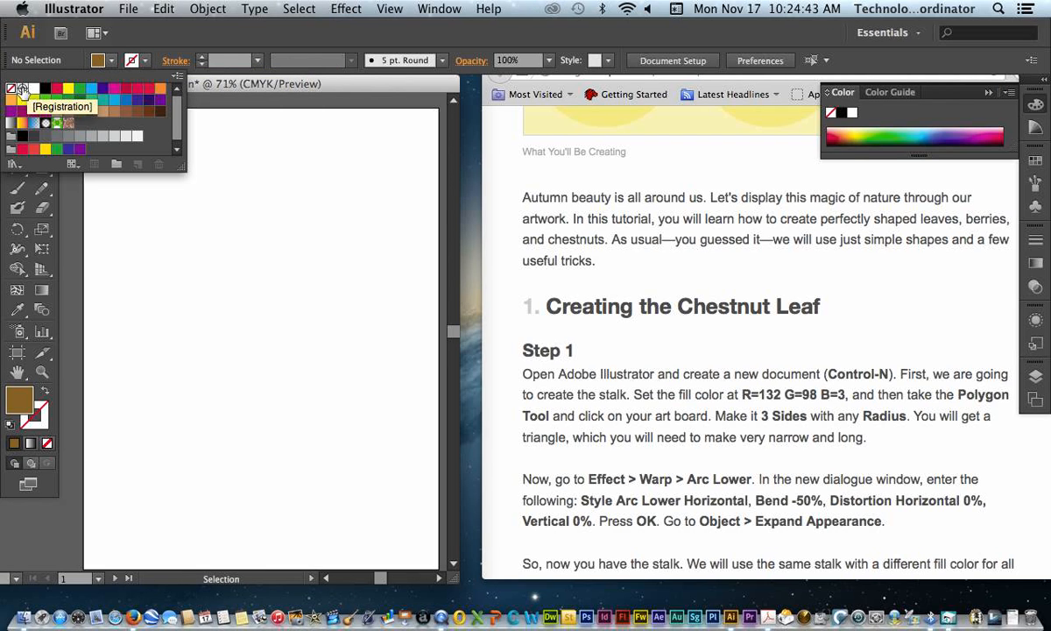
pyautogui.click(144, 36)
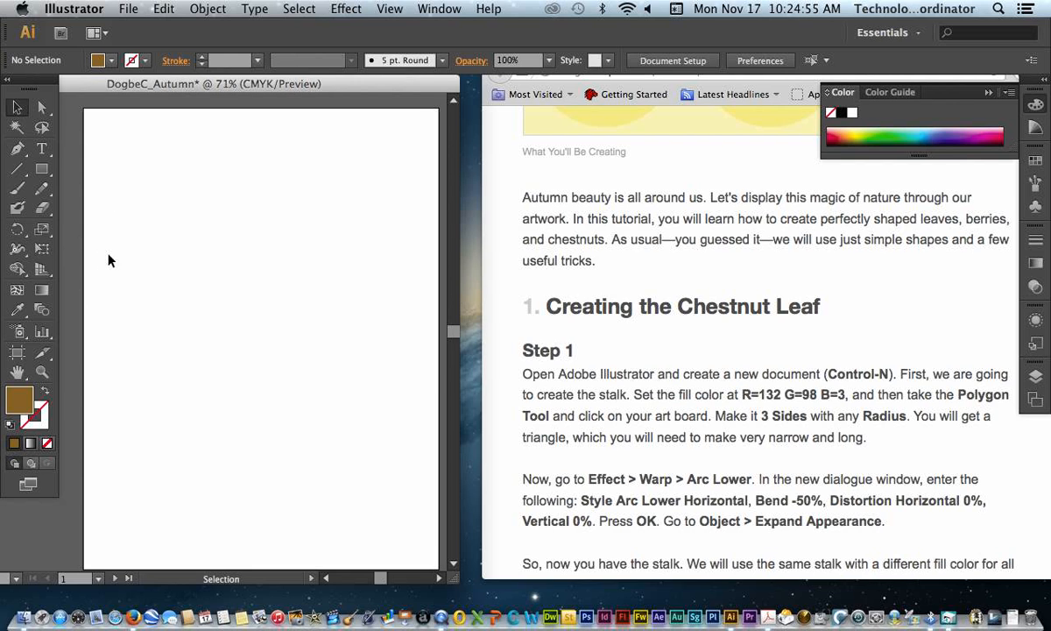
# Create a 3-sided polygon with a 0.6944 in radius in the upper part of the first artboard.
pyautogui.moveTo(41, 168); pyautogui.dragTo(103, 228)
pyautogui.click(210, 240)
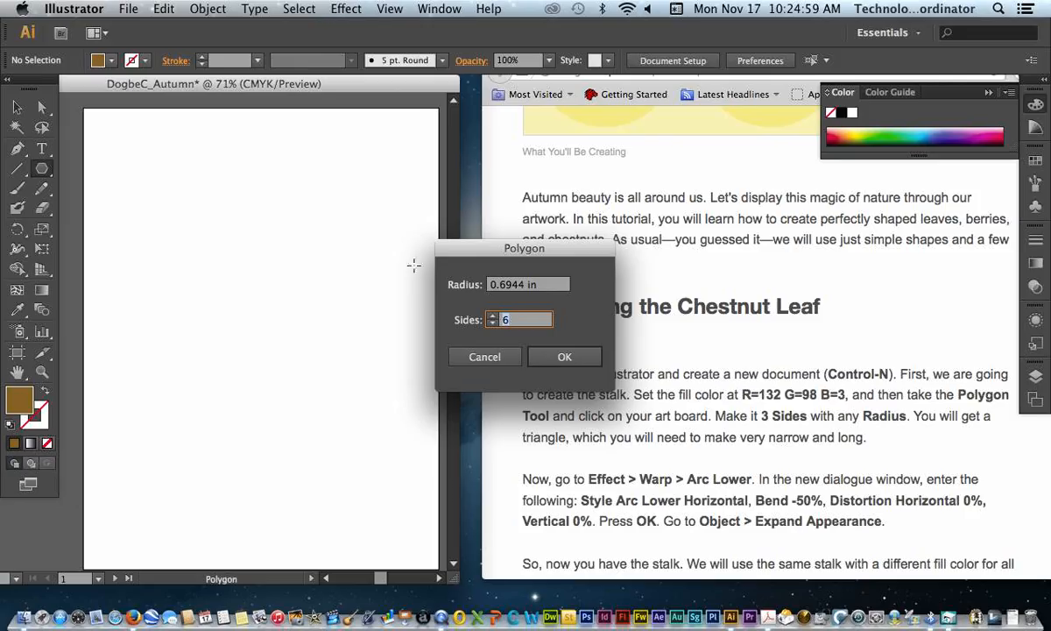
pyautogui.write('3')
pyautogui.click(563, 350)
pyautogui.click(561, 358)
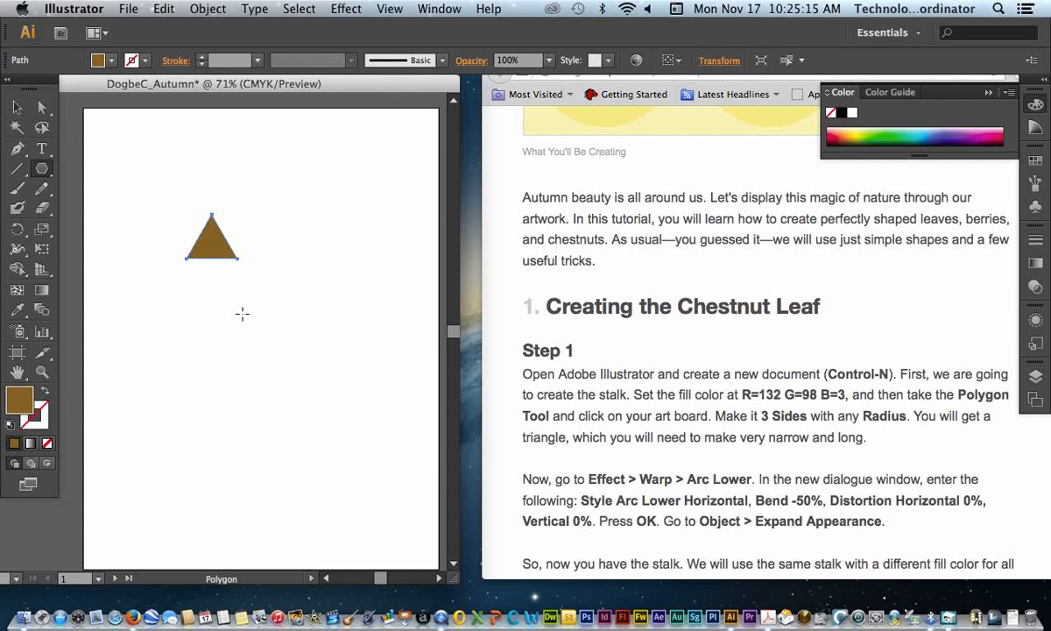
# Stretch the brown triangle vertically into a tall spike spanning nearly the full height of the artboard.
pyautogui.click(18, 108)
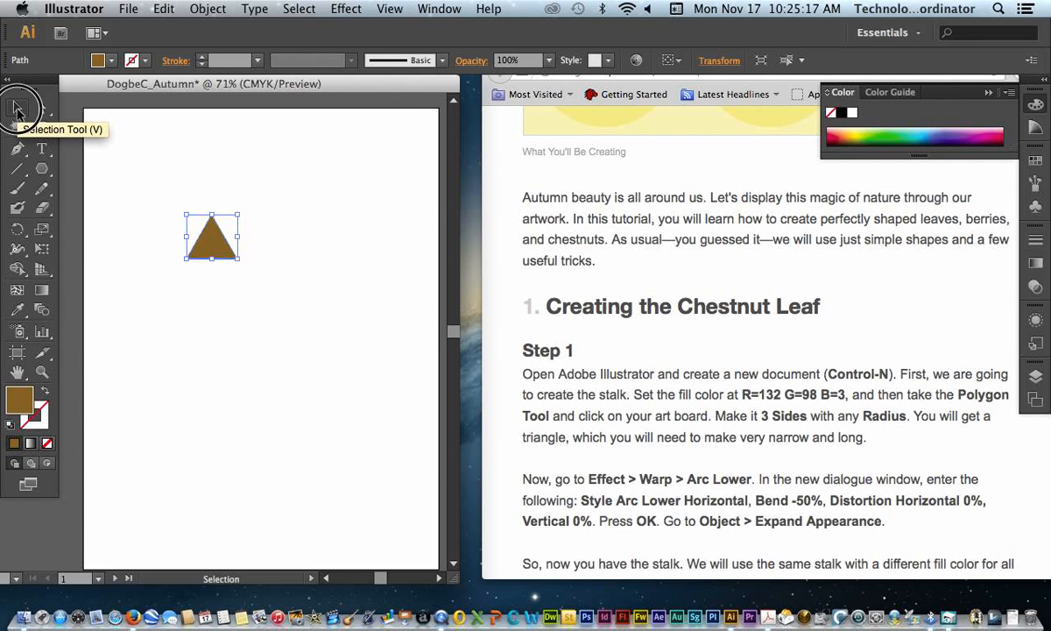
pyautogui.click(39, 108)
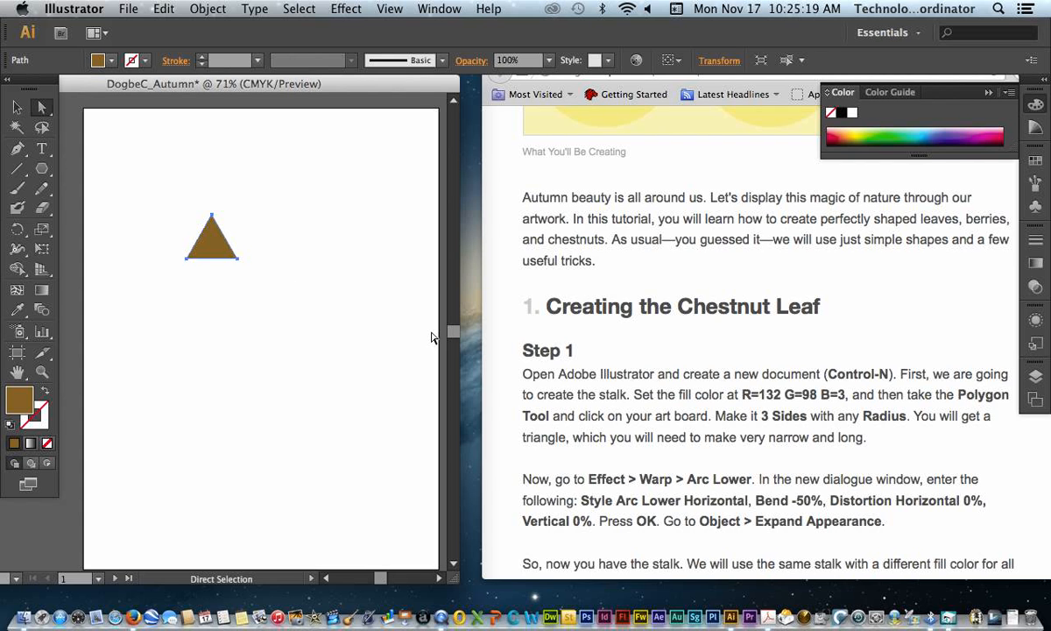
pyautogui.scroll(-3, 616, 394)
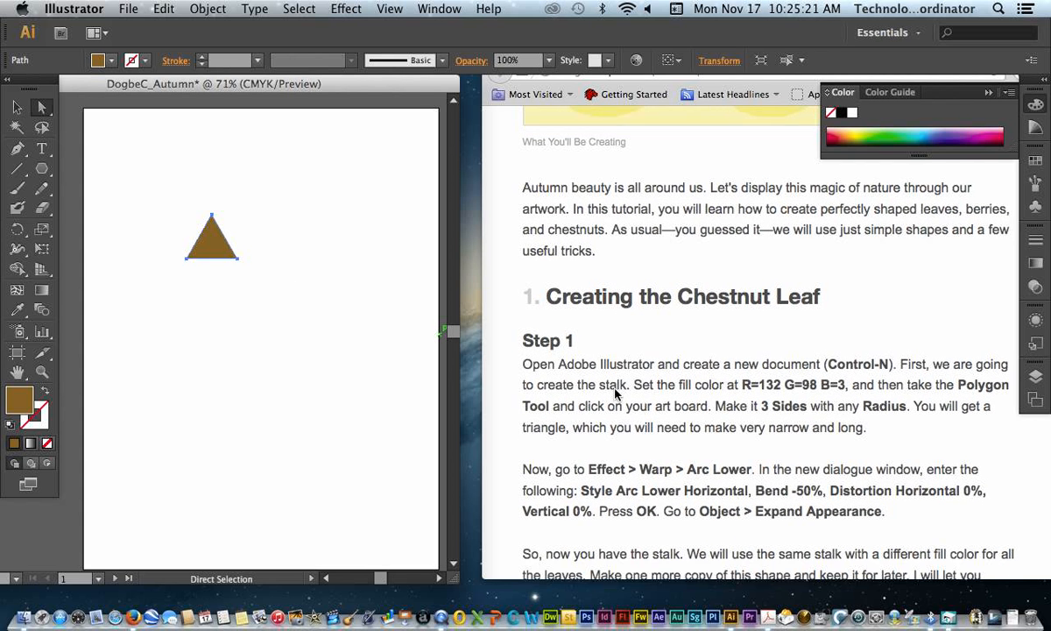
pyautogui.scroll(-10, 616, 394)
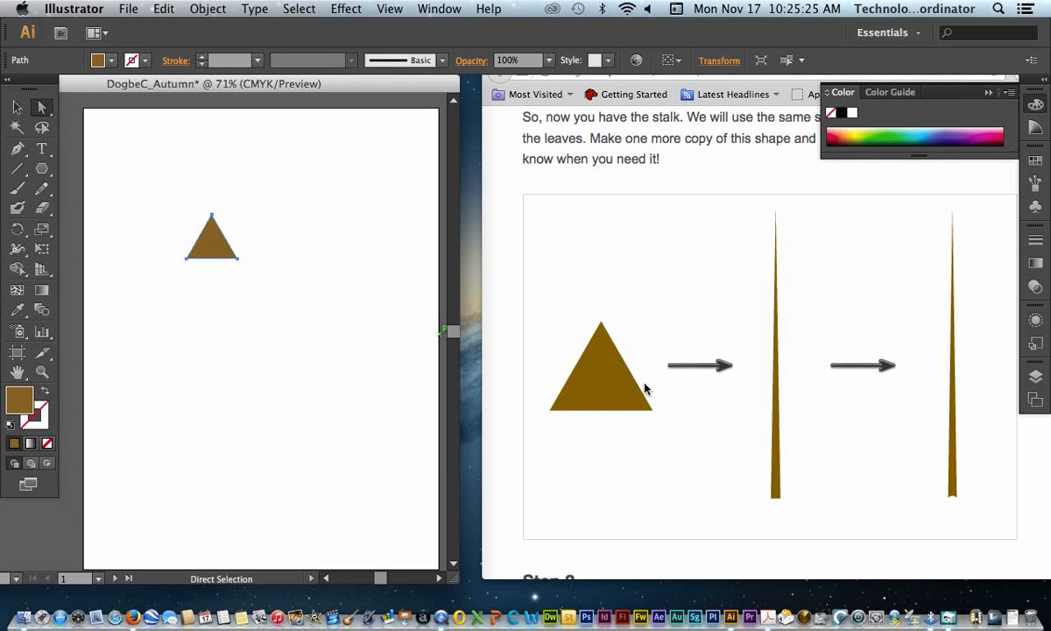
pyautogui.scroll(5, 644, 387)
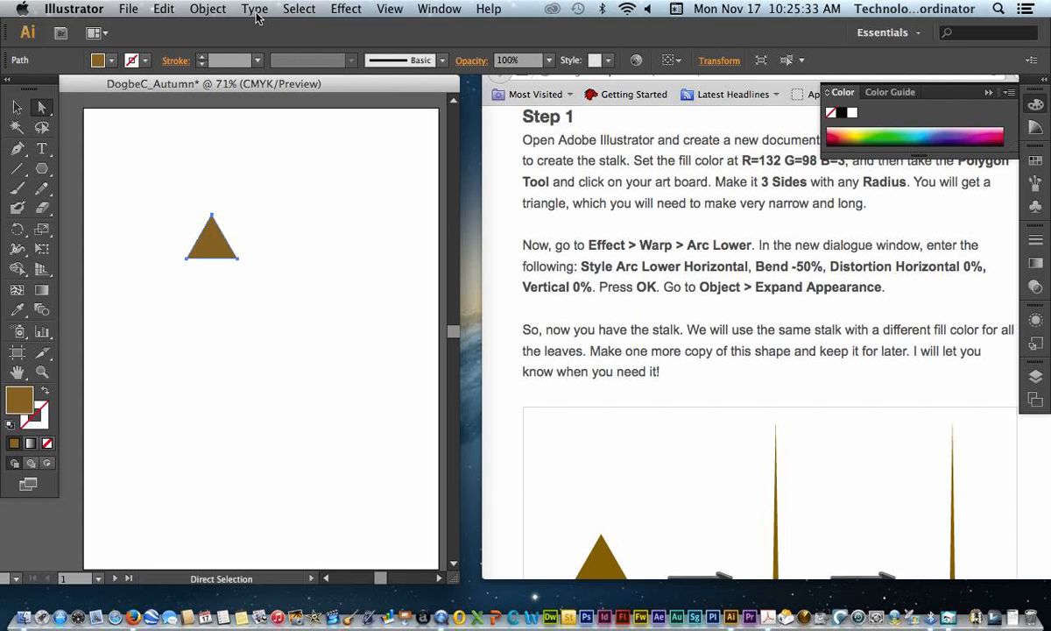
pyautogui.click(212, 259)
pyautogui.moveTo(212, 260); pyautogui.dragTo(207, 561)
pyautogui.click(16, 106)
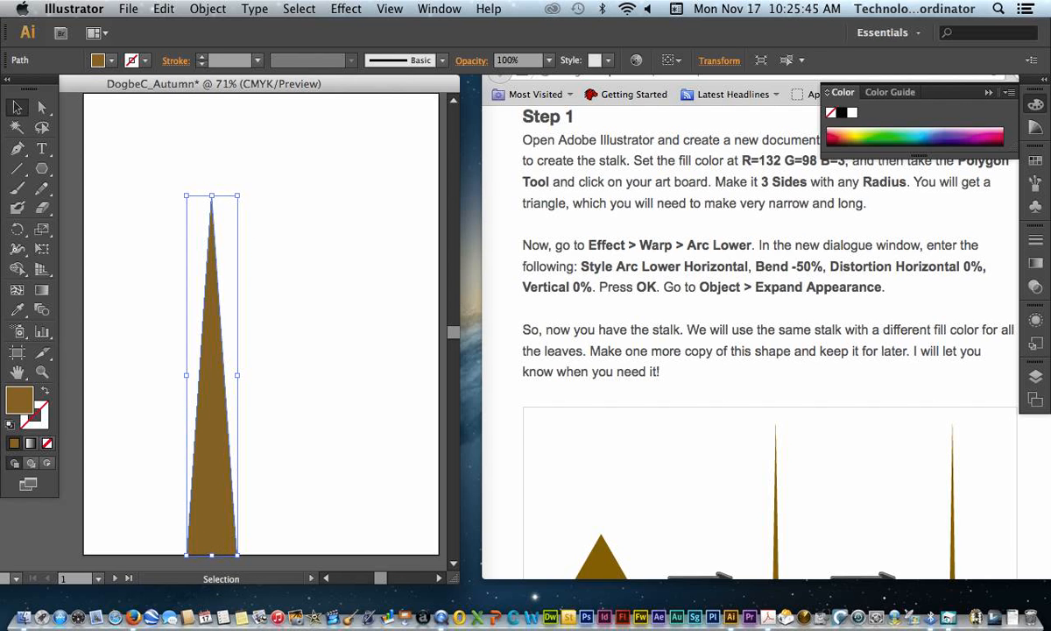
pyautogui.scroll(5, 303, 209)
pyautogui.moveTo(214, 264); pyautogui.dragTo(212, 185)
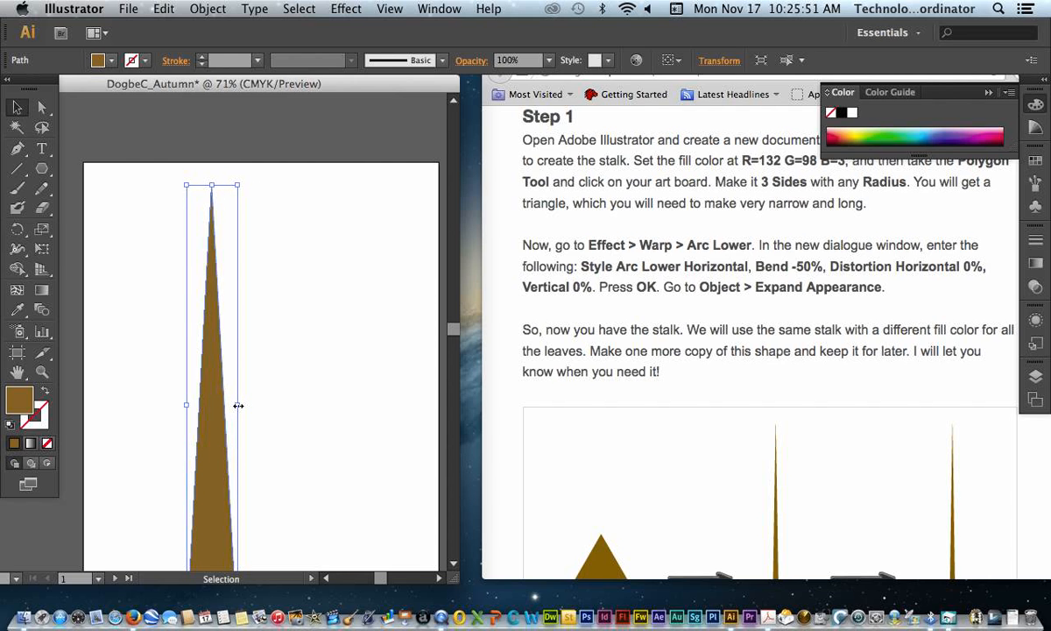
# Narrow the tall triangle into a very thin stalk like the one in the tutorial's illustration.
pyautogui.moveTo(238, 406); pyautogui.dragTo(204, 404)
pyautogui.scroll(-5, 591, 381)
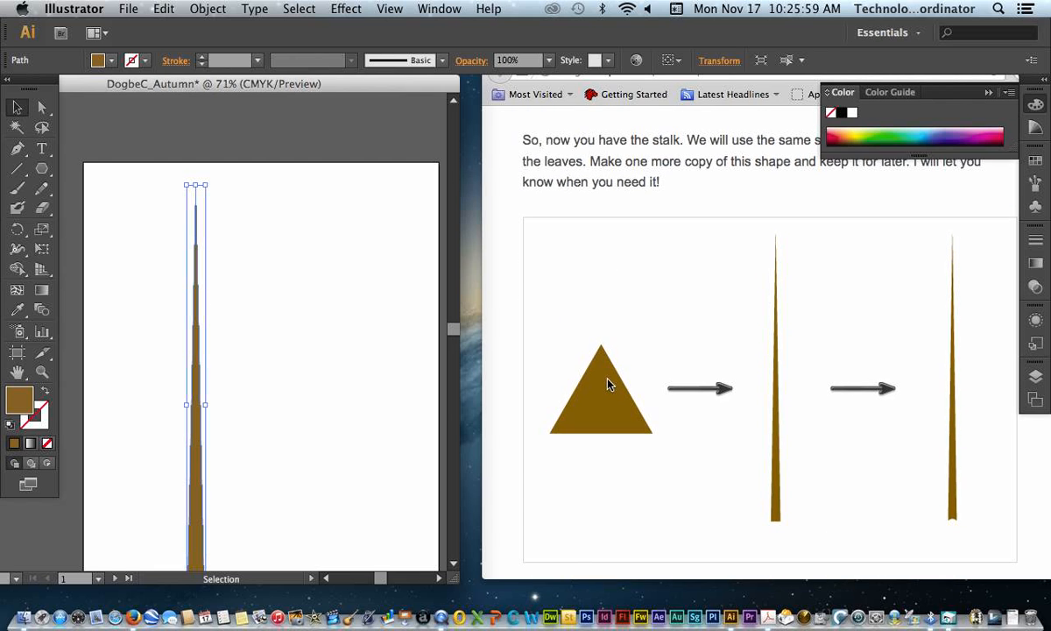
pyautogui.scroll(-3, 604, 380)
pyautogui.scroll(-3, 271, 426)
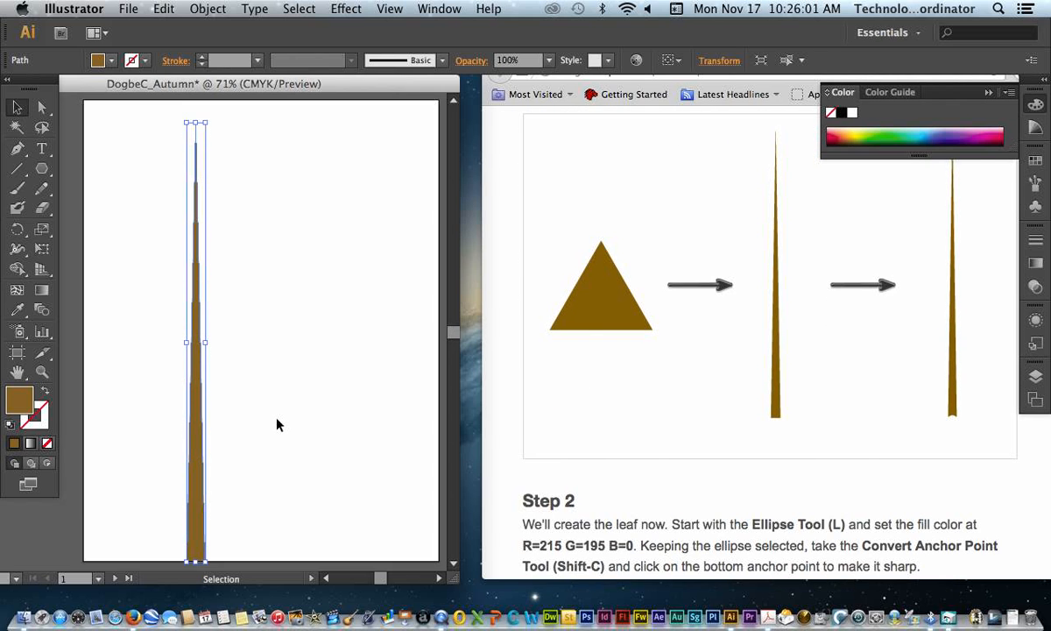
pyautogui.moveTo(205, 320); pyautogui.dragTo(196, 321)
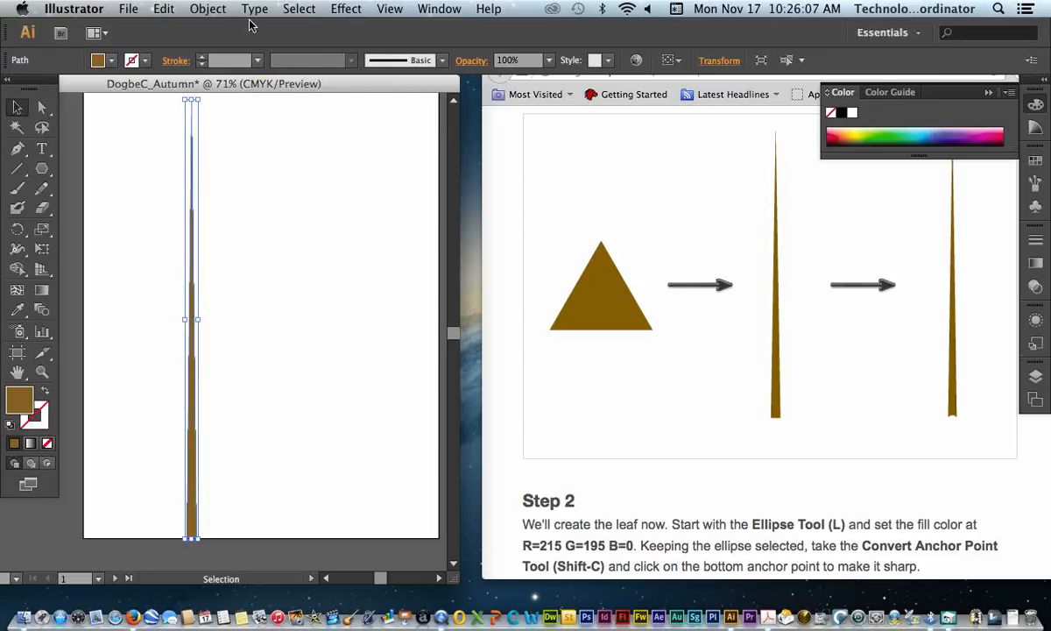
# Apply an Arc Lower warp to the stalk with Horizontal style, -50% bend and 0% horizontal and vertical distortion.
pyautogui.click(346, 9)
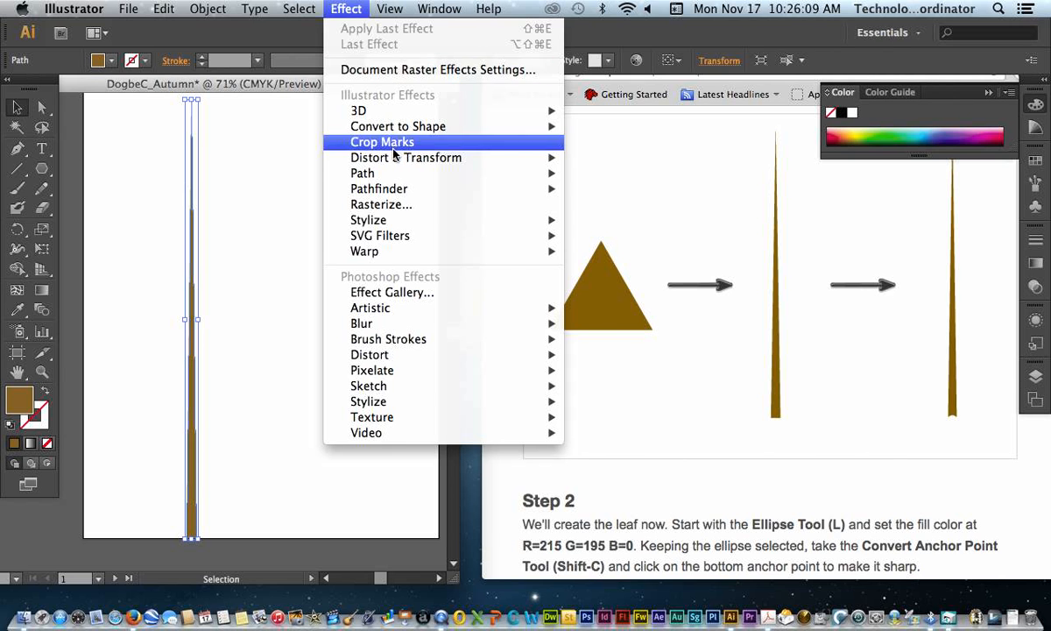
pyautogui.moveTo(541, 250)
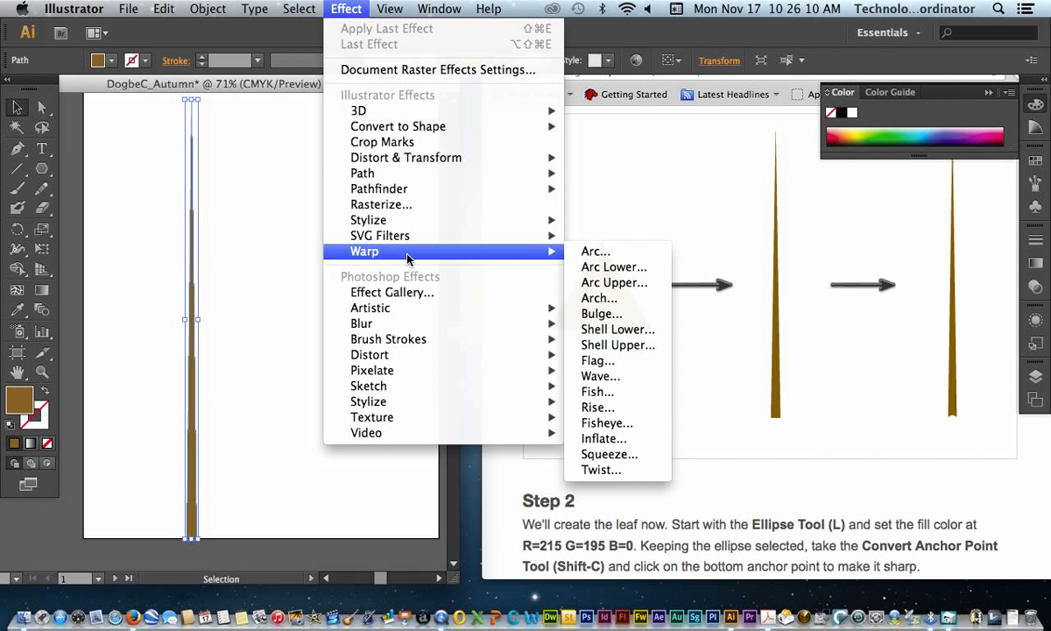
pyautogui.click(603, 267)
pyautogui.scroll(5, 747, 276)
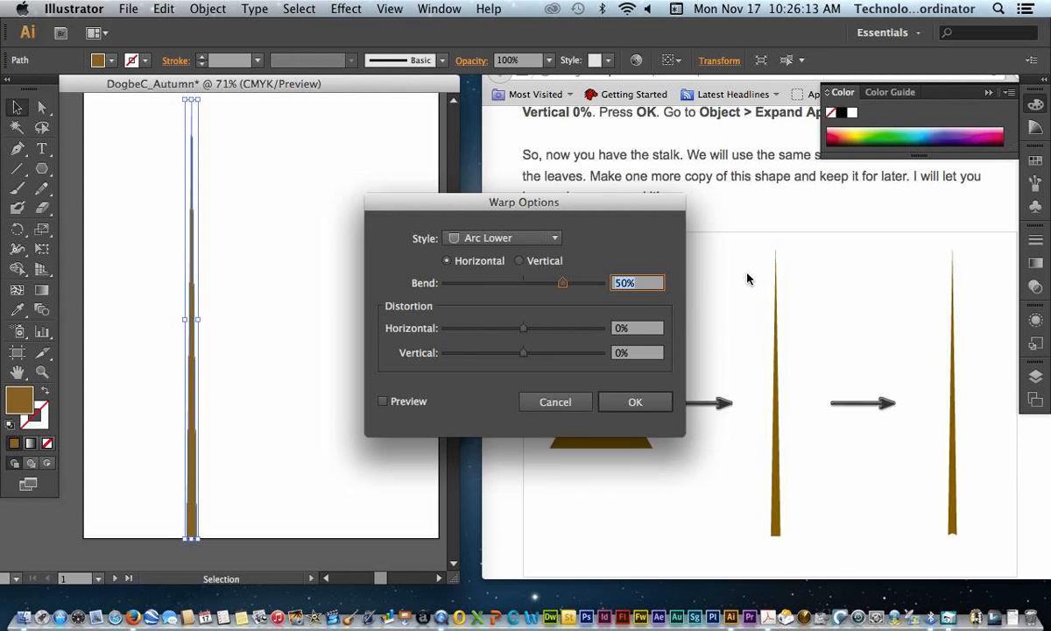
pyautogui.scroll(5, 747, 278)
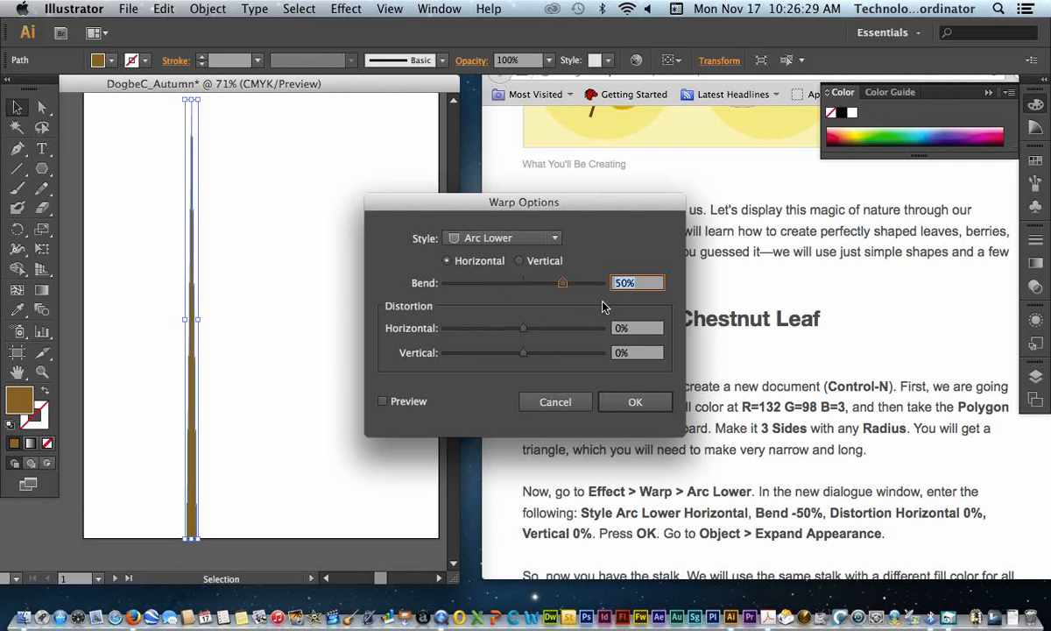
pyautogui.click(615, 282)
pyautogui.write('-')
pyautogui.click(635, 402)
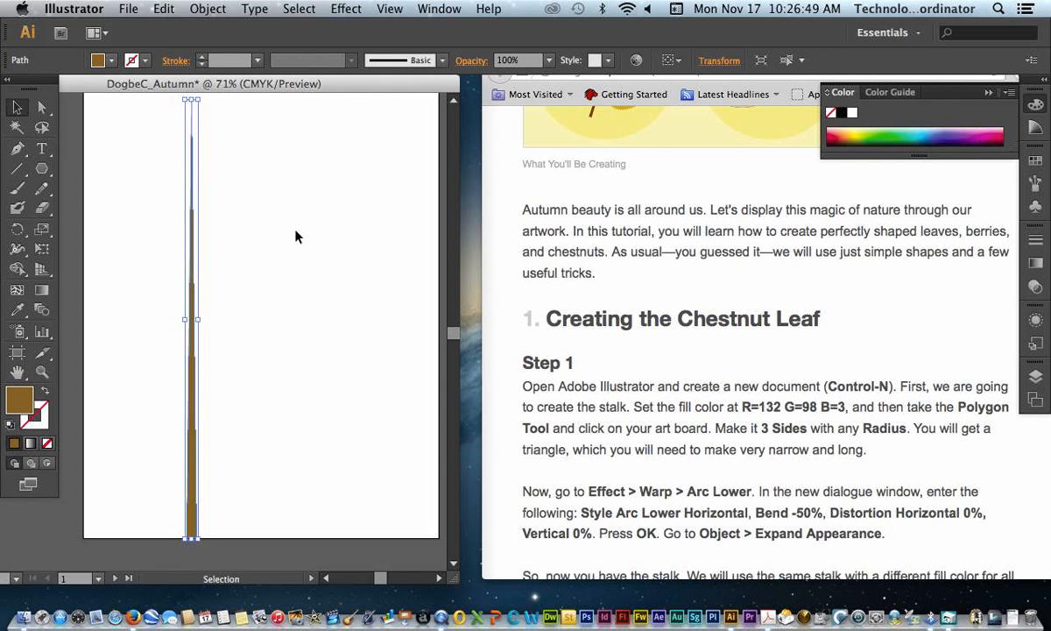
# Expand the warped stalk's appearance and move it slightly up so its base sits inside the artboard.
pyautogui.click(207, 11)
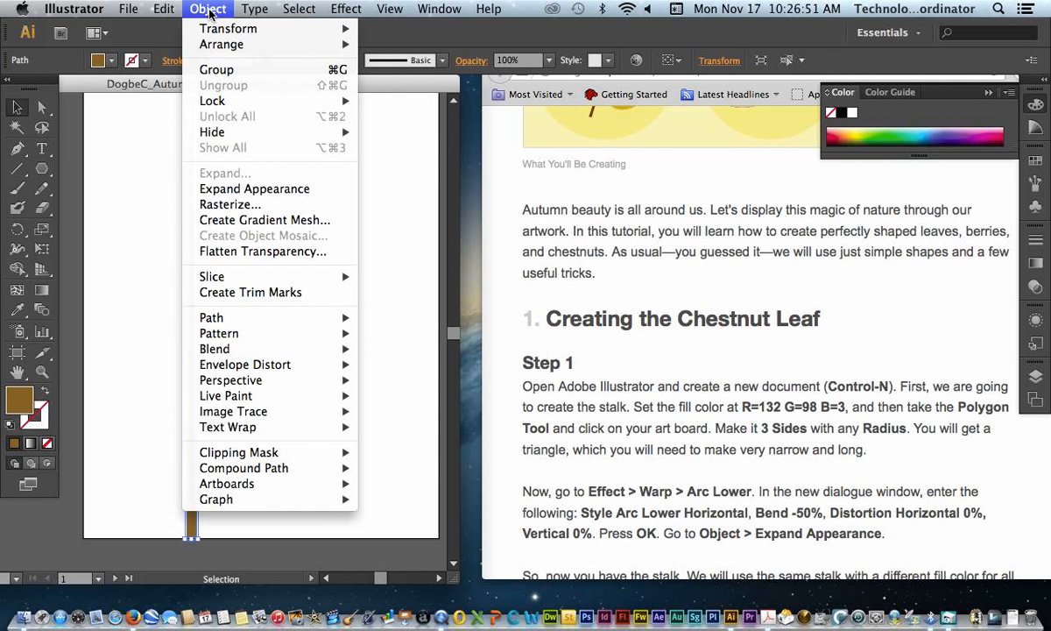
pyautogui.click(283, 194)
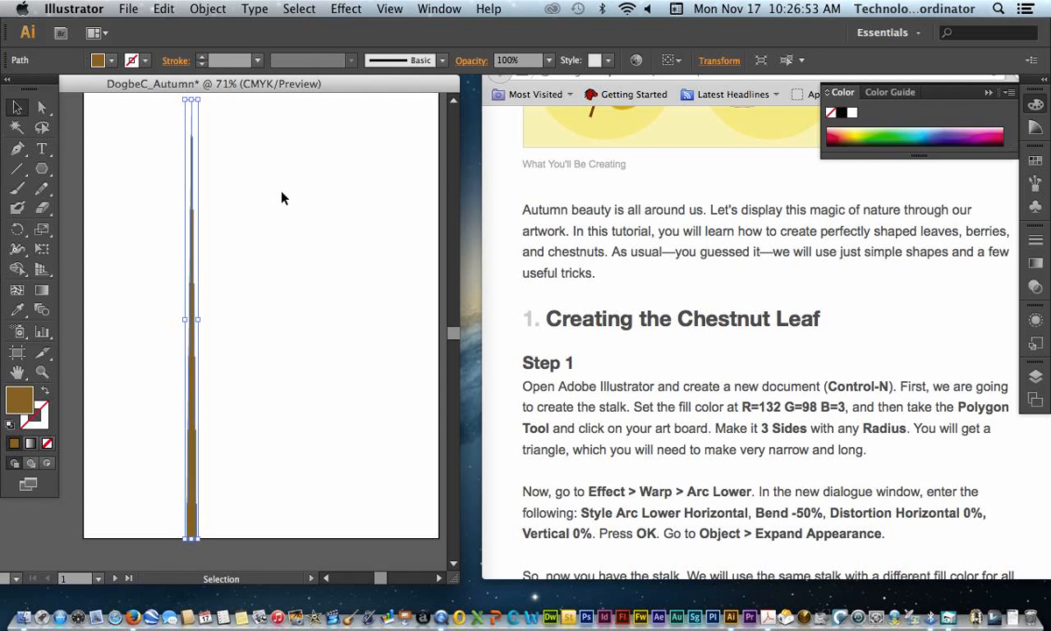
pyautogui.hscroll(1, 254, 316)
pyautogui.hscroll(-5, 249, 315)
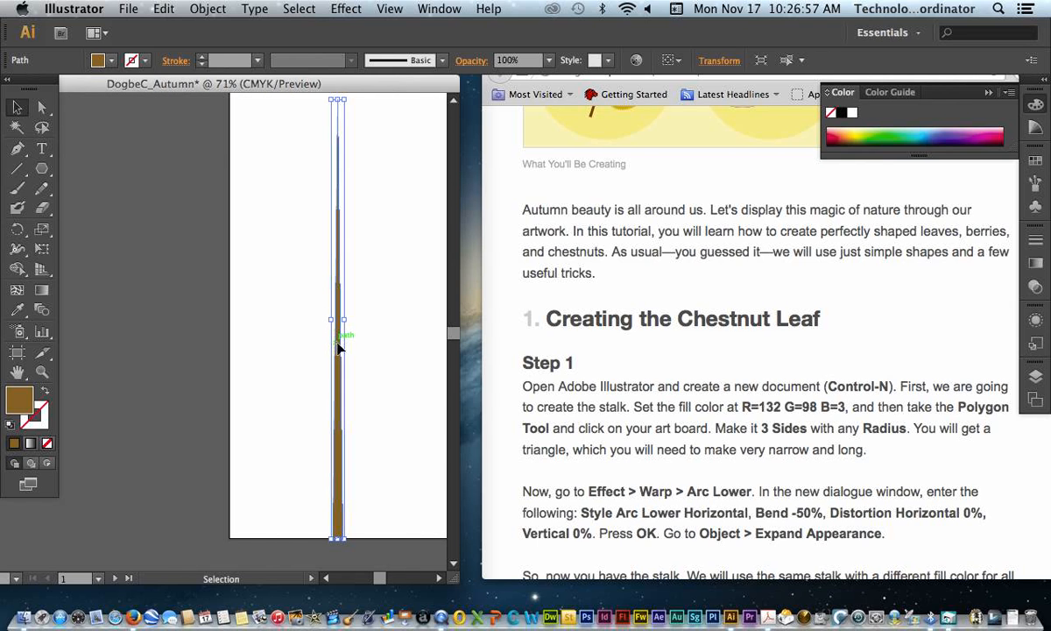
pyautogui.moveTo(337, 343); pyautogui.dragTo(342, 323)
pyautogui.click(424, 351)
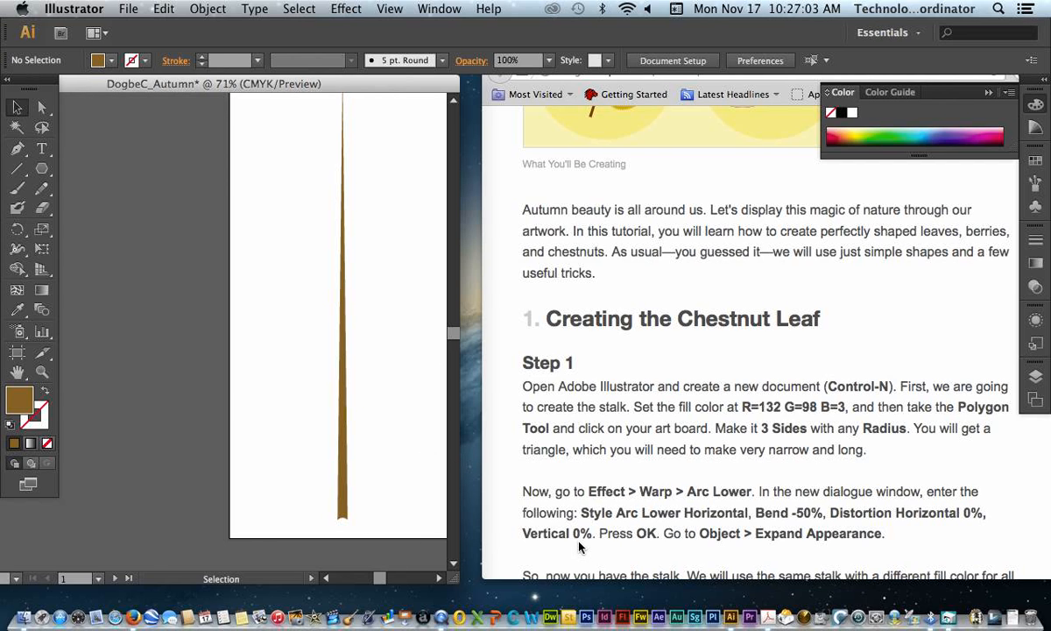
# Place a copy of the brown stalk on the empty canvas to the left of the artboard.
pyautogui.scroll(-3, 575, 507)
pyautogui.scroll(-5, 616, 547)
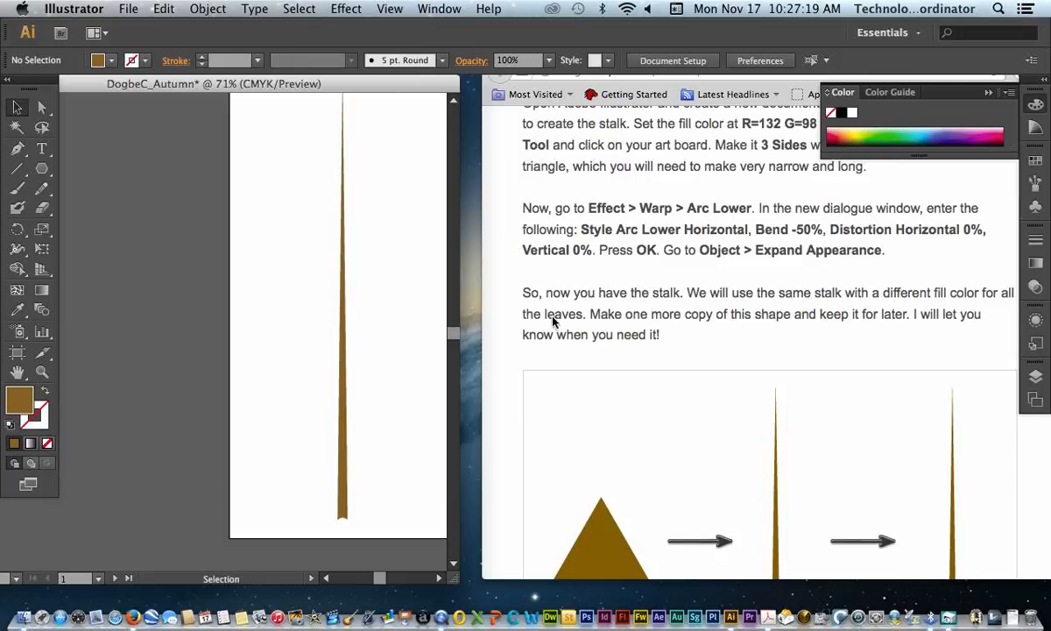
pyautogui.click(343, 366)
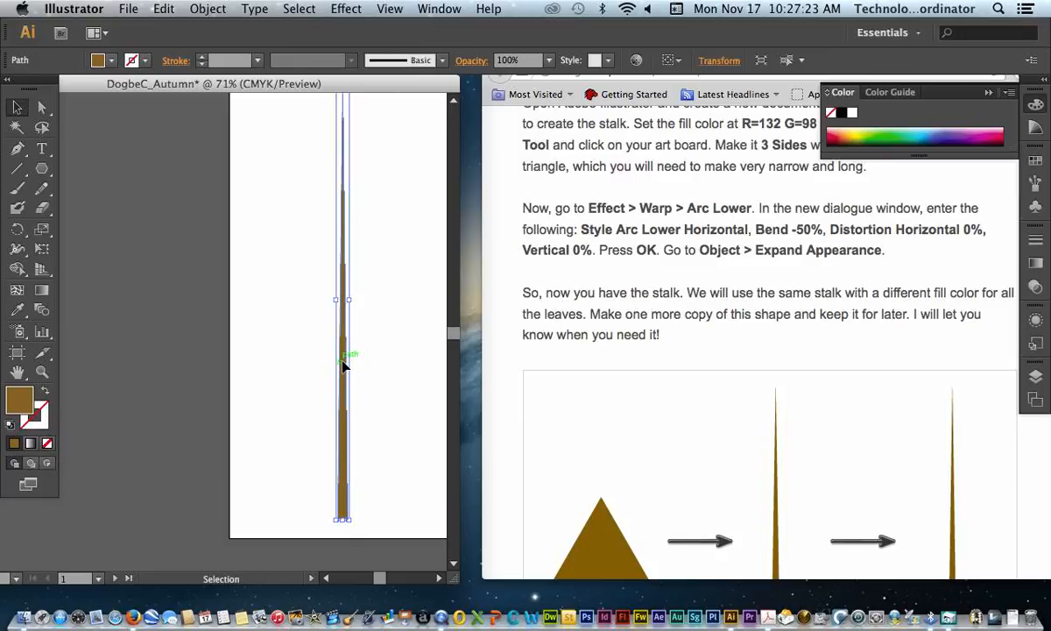
pyautogui.moveTo(343, 366); pyautogui.dragTo(172, 366)
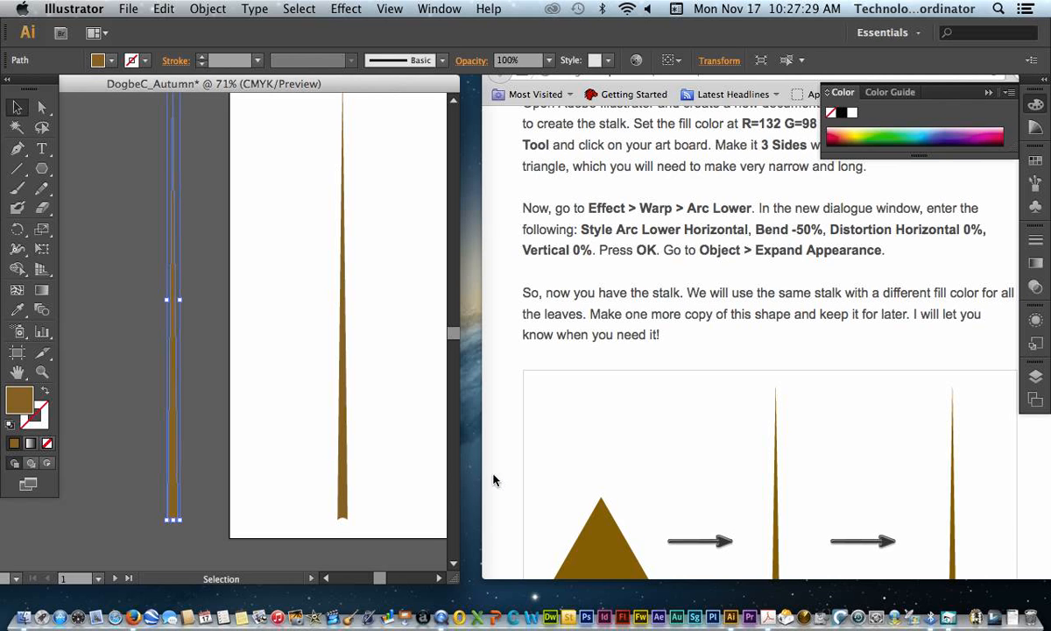
# Activate the Ellipse tool and set the fill color to R 215, G 195, B 0, with the stalk copy still selected.
pyautogui.scroll(-10, 694, 476)
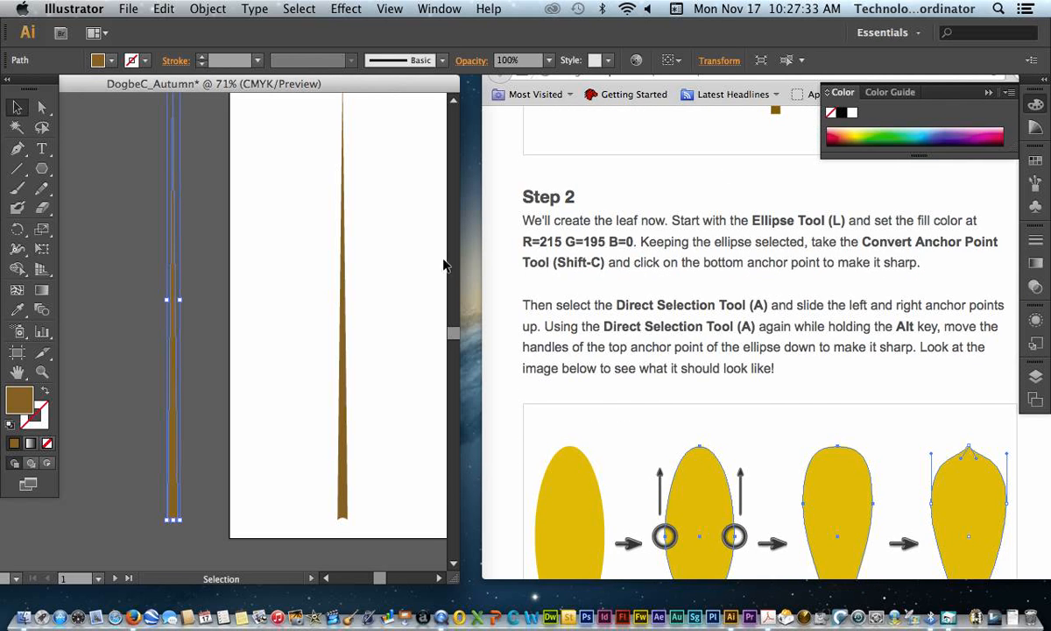
pyautogui.scroll(5, 416, 313)
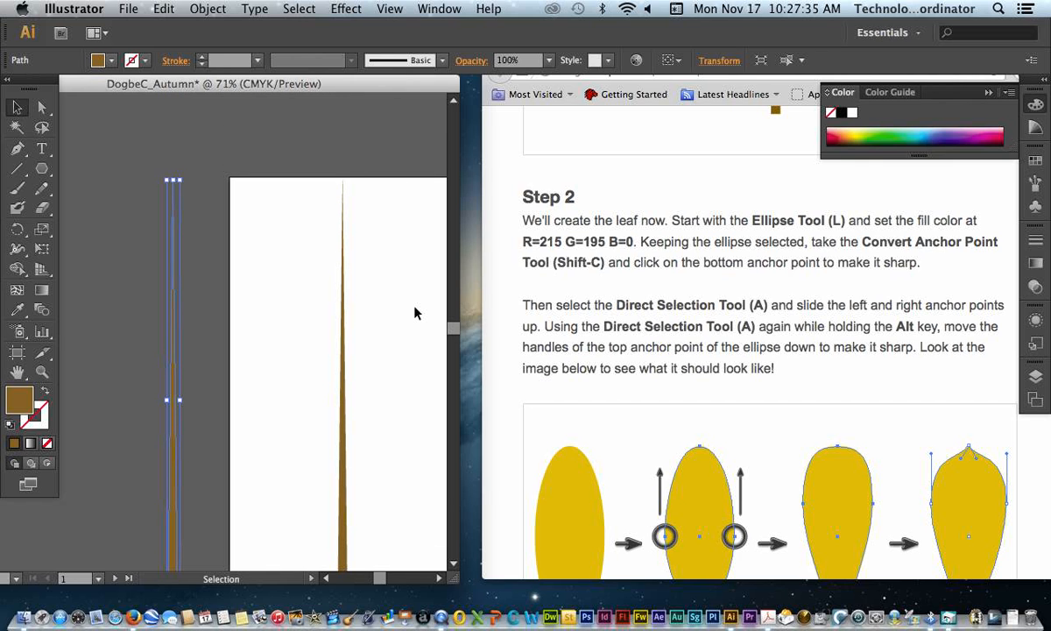
pyautogui.press('l')
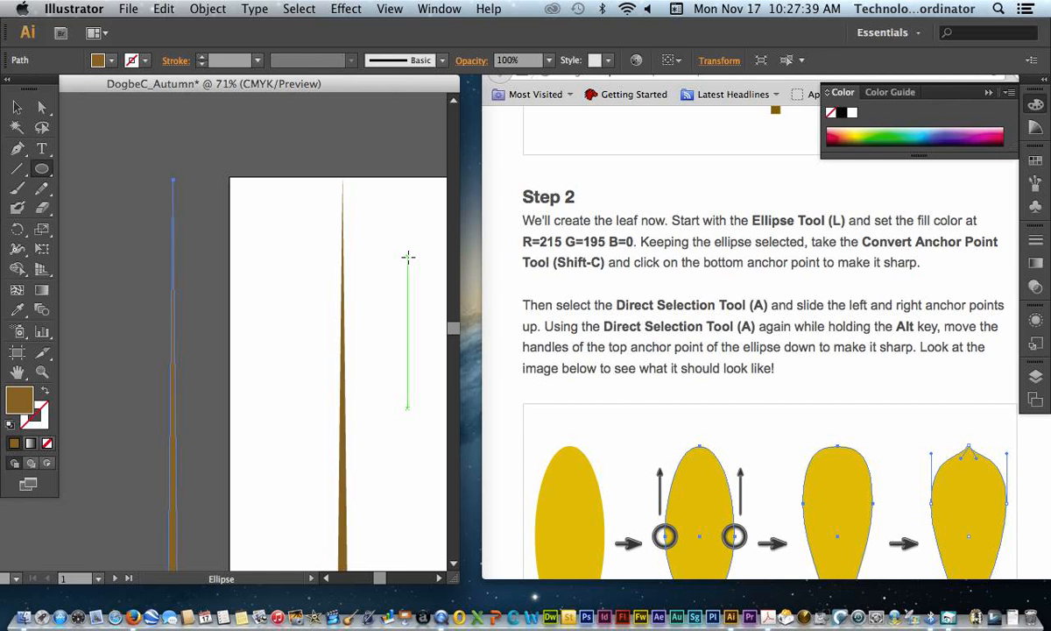
pyautogui.click(21, 400)
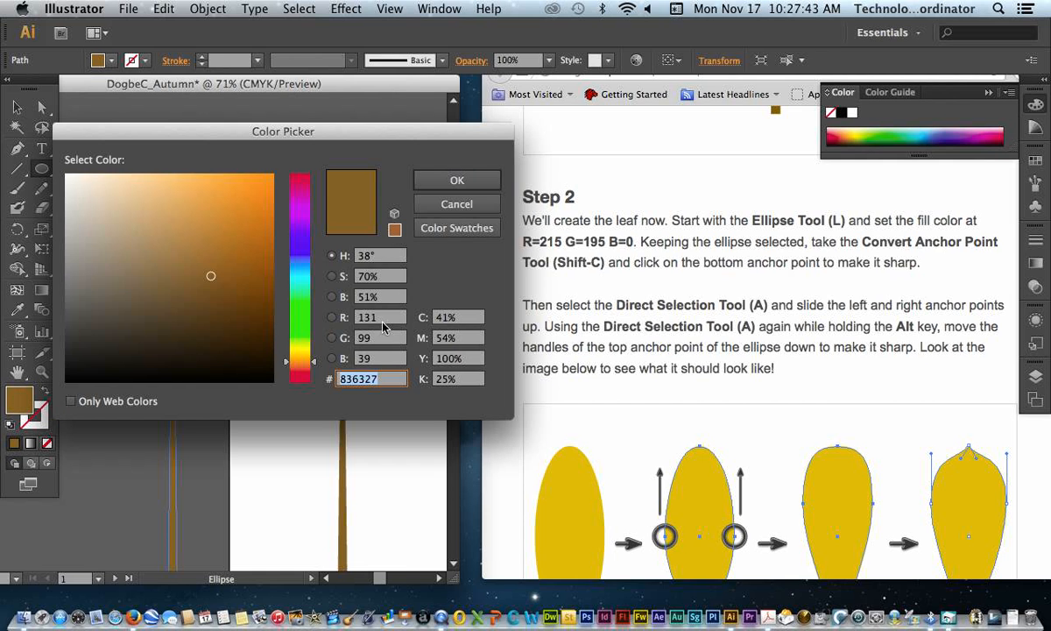
pyautogui.click(385, 321)
pyautogui.write('215')
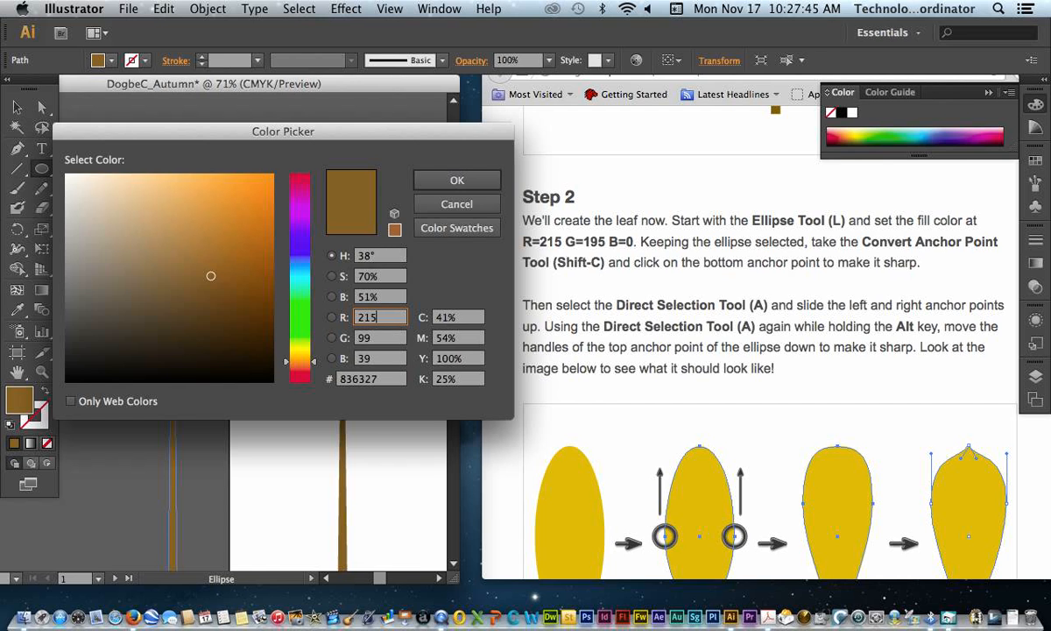
pyautogui.press('Tab')
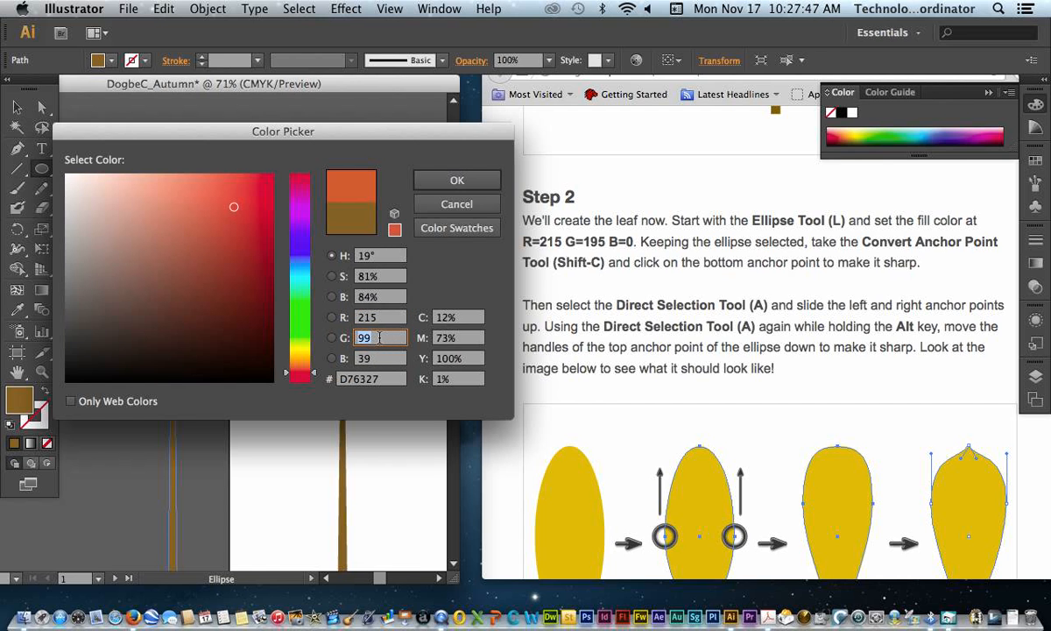
pyautogui.click(380, 340)
pyautogui.write('195')
pyautogui.click(380, 365)
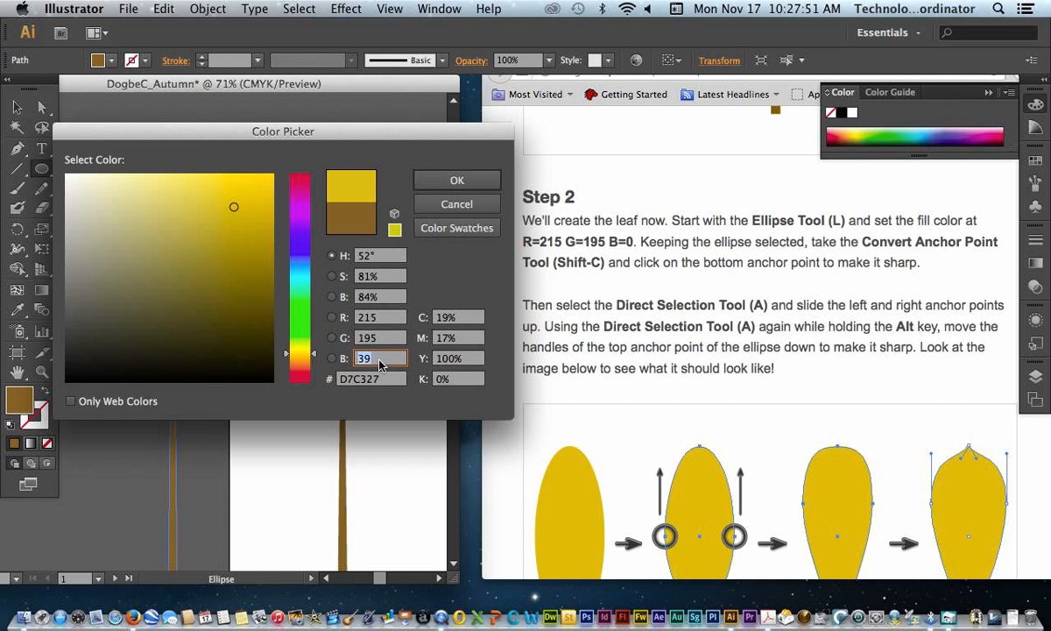
pyautogui.write('0')
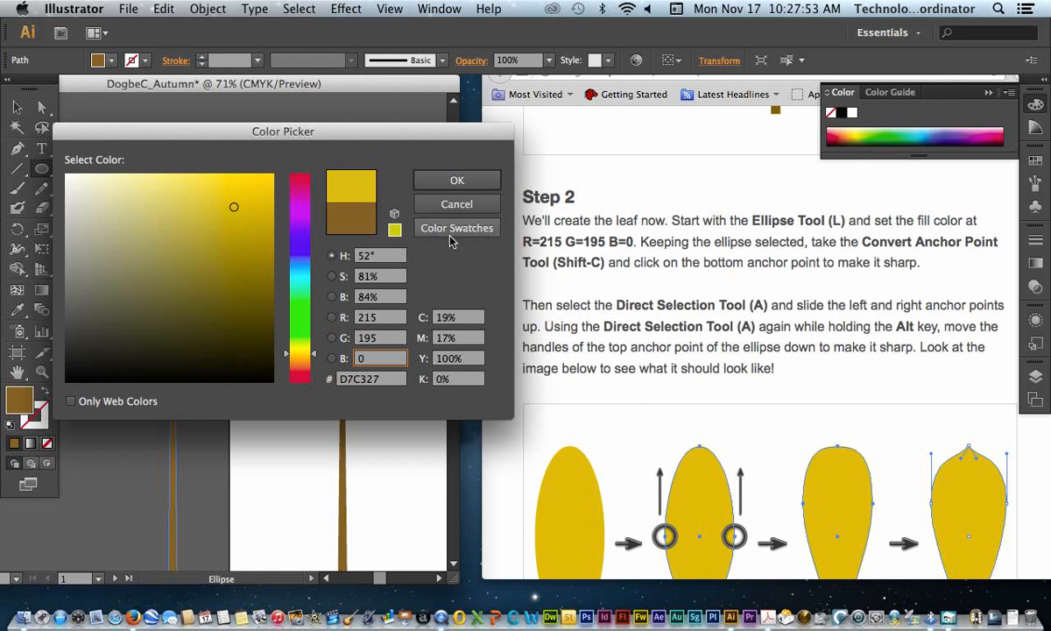
pyautogui.click(433, 182)
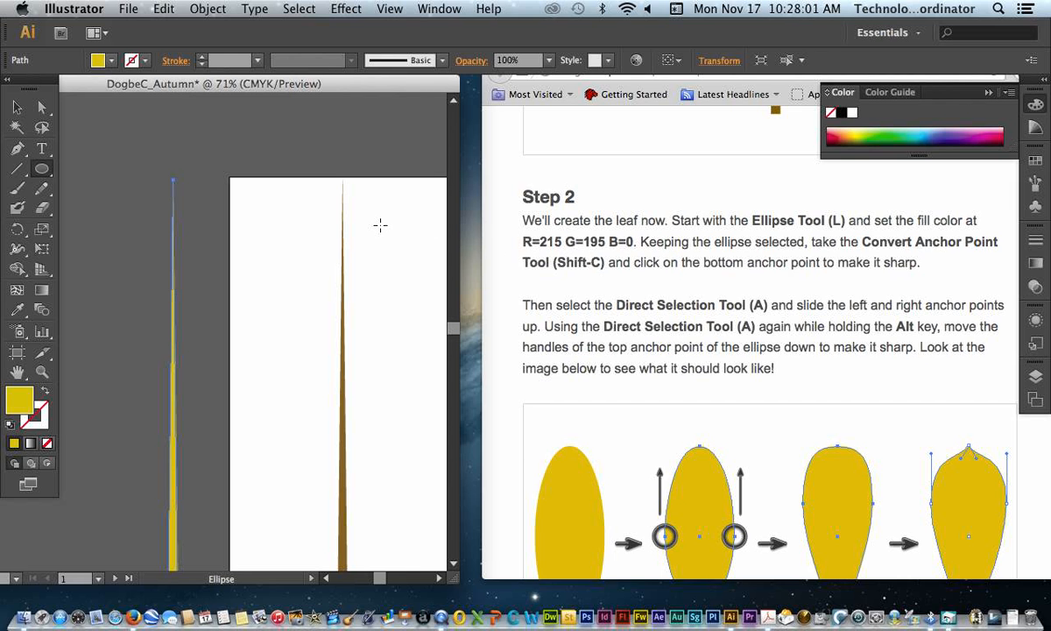
# Draw a tall, narrow yellow ellipse to the right of the brown stalk and convert its bottom anchor point to a sharp corner.
pyautogui.moveTo(380, 225); pyautogui.dragTo(430, 438)
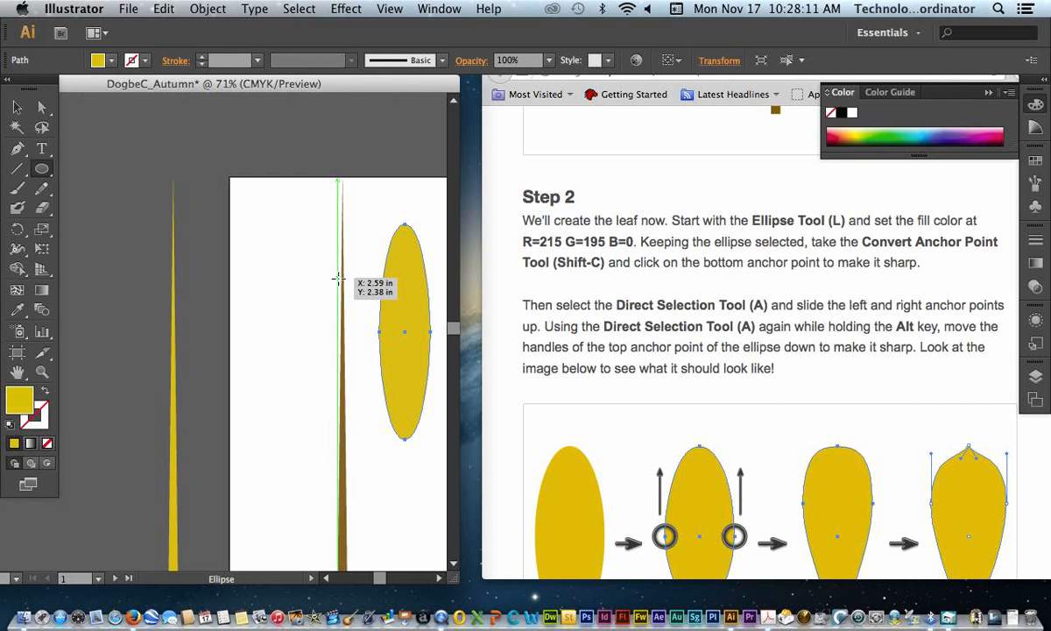
pyautogui.click(18, 151)
pyautogui.moveTo(19, 156); pyautogui.dragTo(87, 217)
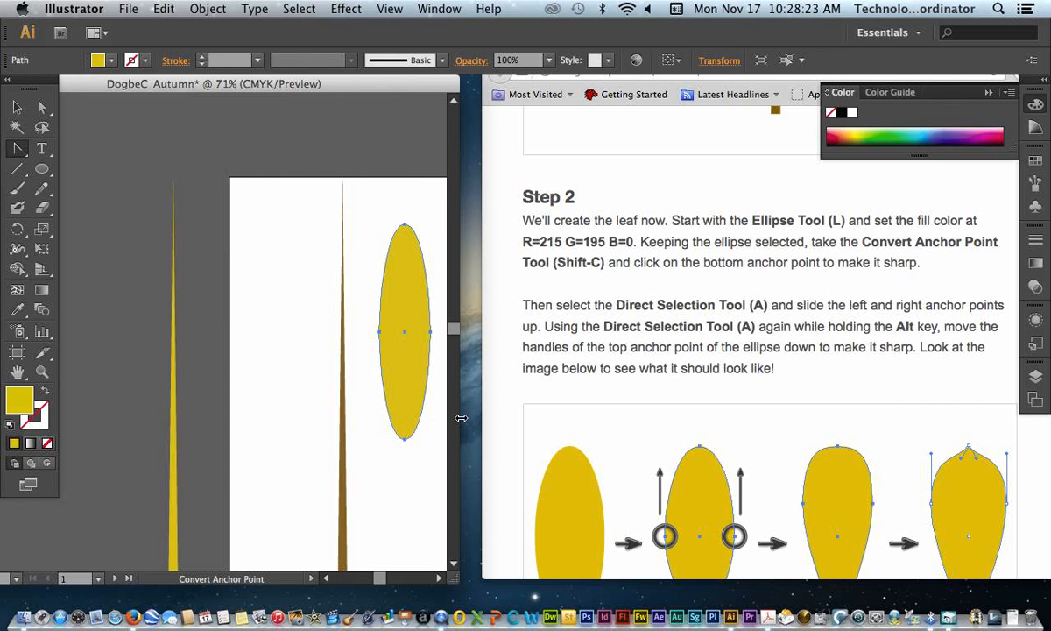
pyautogui.click(405, 438)
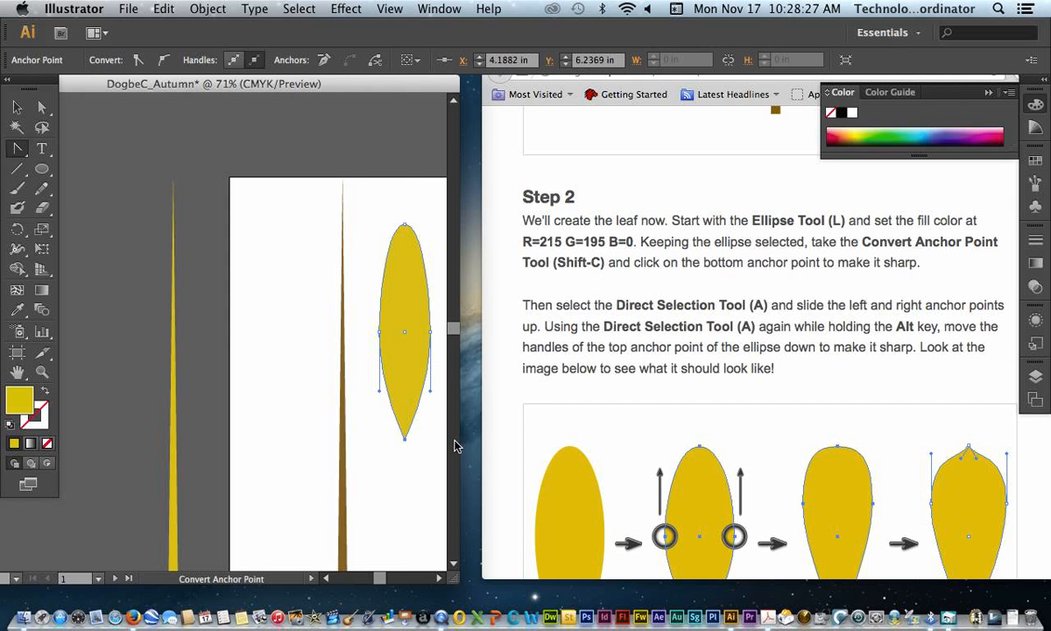
# Extend the upper handles of the leaf's left and right anchor points to the height of its top with Direct Selection.
pyautogui.click(40, 111)
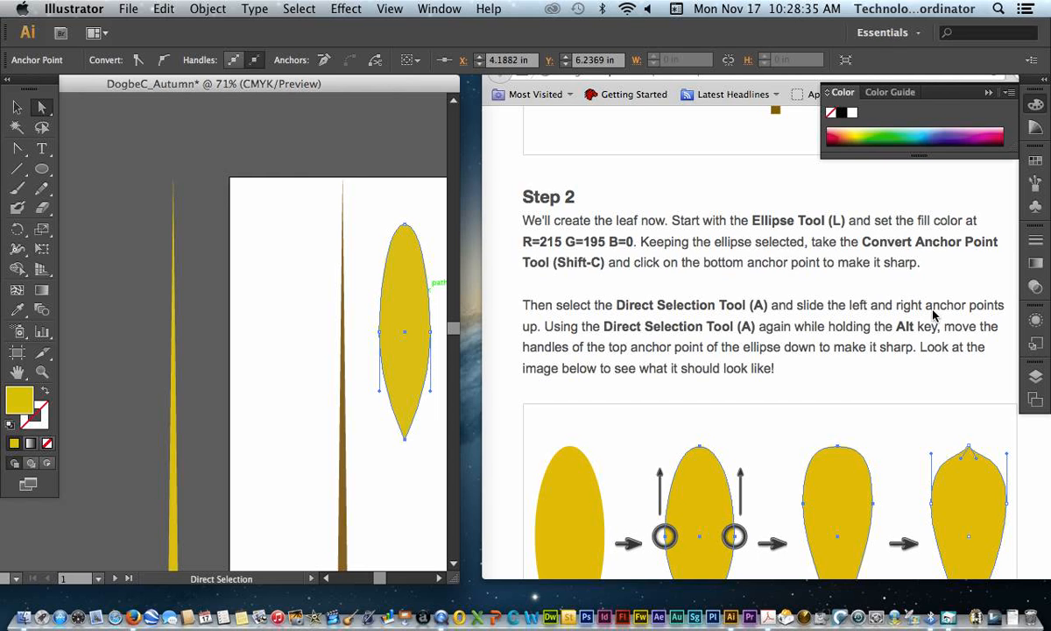
pyautogui.click(379, 336)
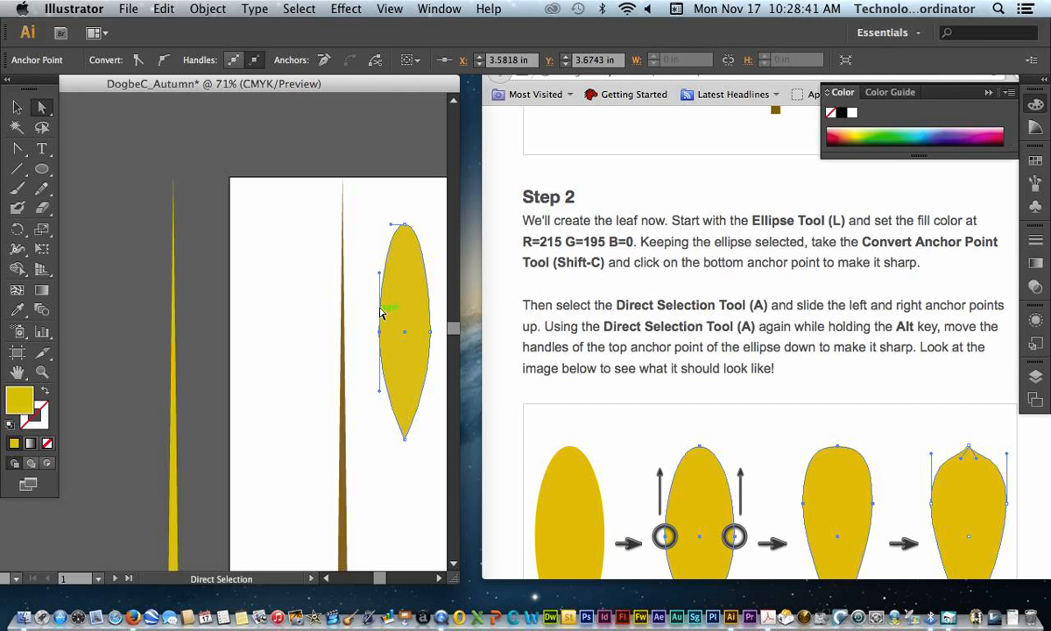
pyautogui.moveTo(381, 276); pyautogui.dragTo(381, 230)
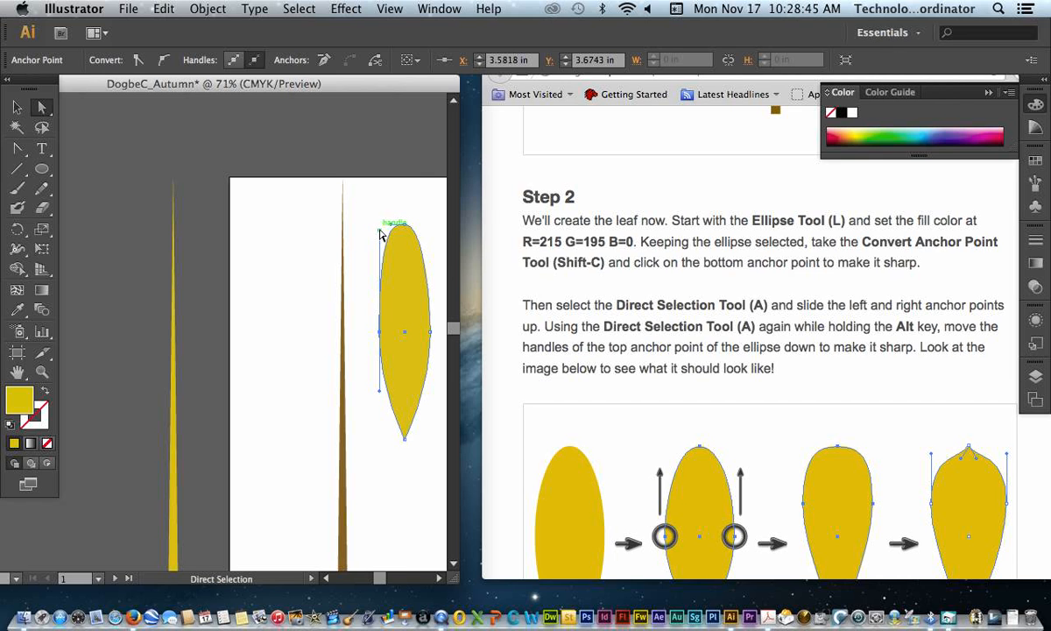
pyautogui.click(431, 333)
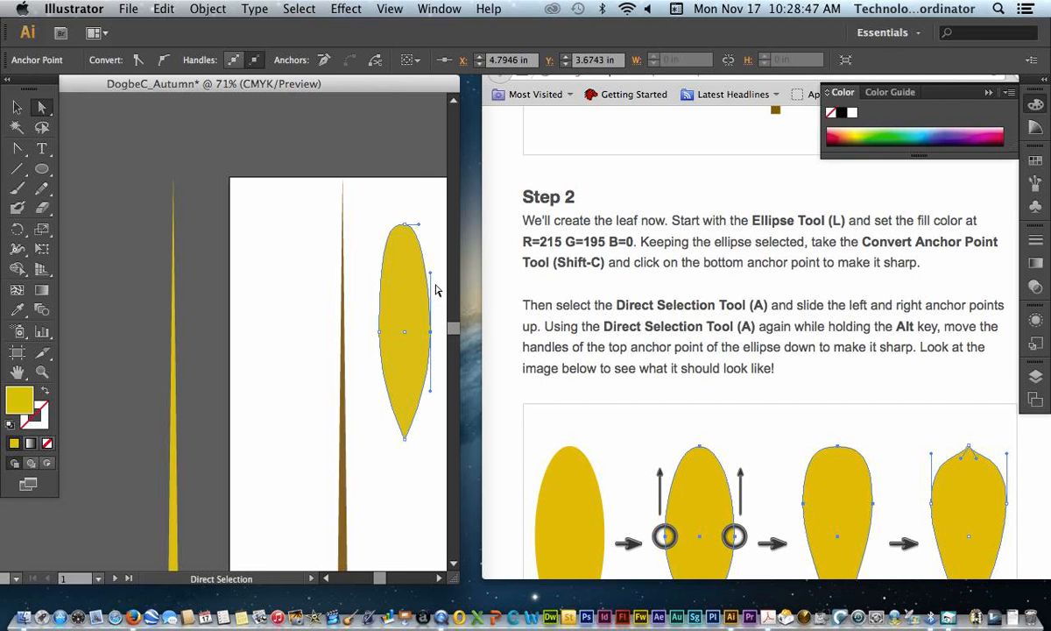
pyautogui.moveTo(430, 273); pyautogui.dragTo(430, 235)
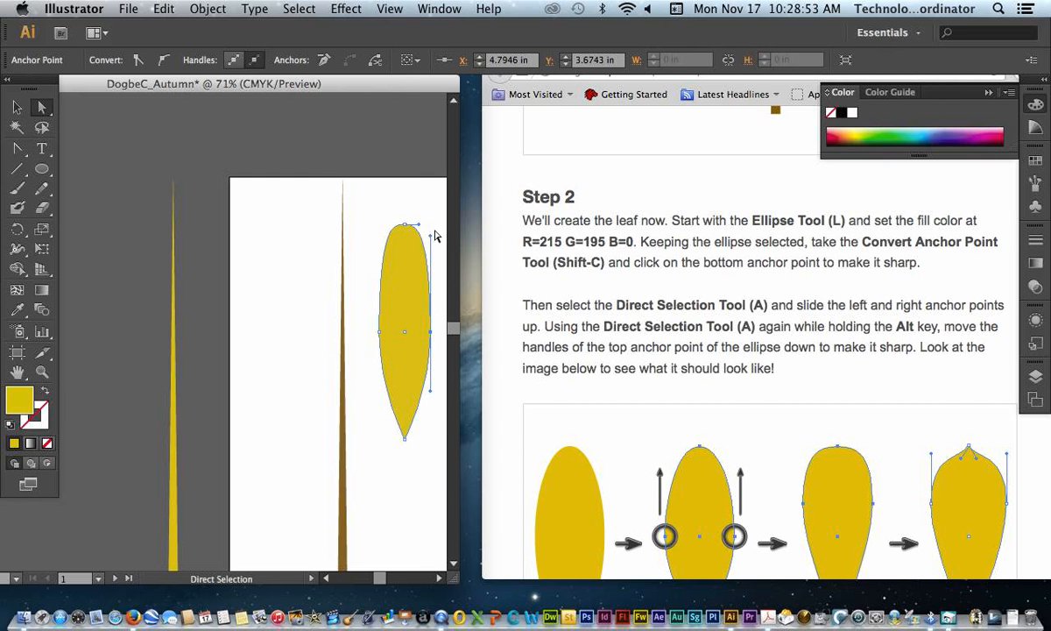
pyautogui.moveTo(430, 235); pyautogui.dragTo(381, 225)
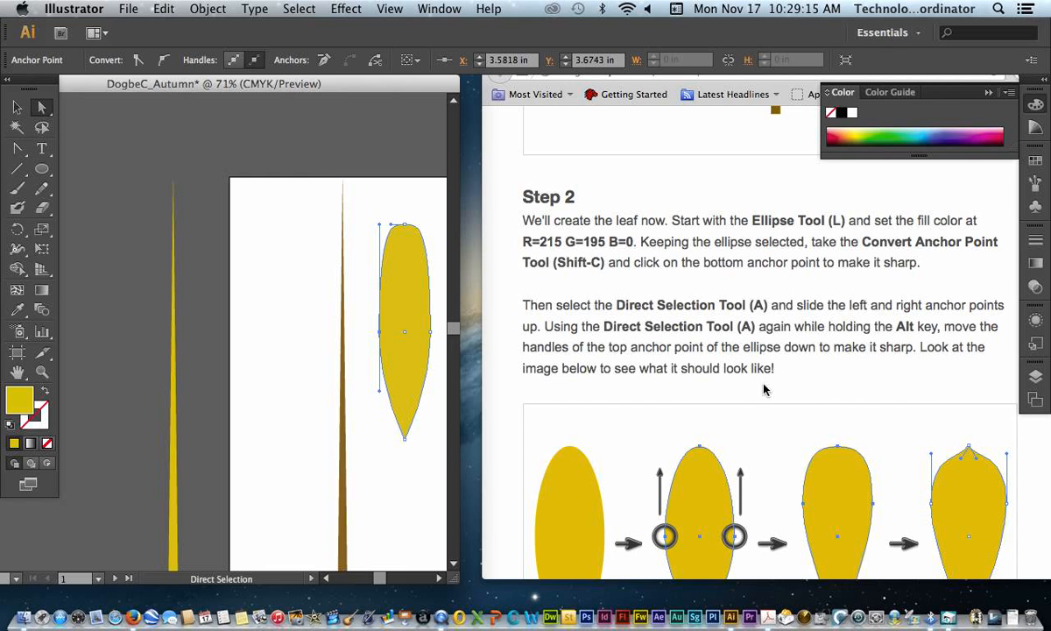
# Sharpen the leaf's top anchor point by moving its two handles independently downward and inward.
pyautogui.click(406, 226)
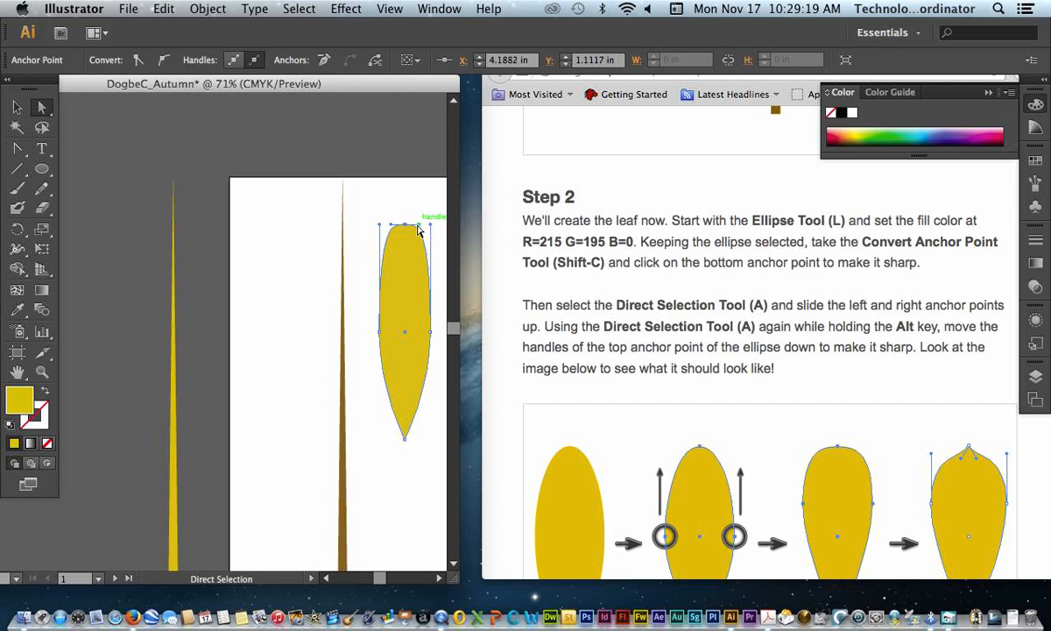
pyautogui.moveTo(419, 226)
pyautogui.mouseDown()
pyautogui.moveTo(411, 247)
pyautogui.moveTo(413, 203)
pyautogui.moveTo(415, 252)
pyautogui.moveTo(416, 219)
pyautogui.mouseUp()
pyautogui.hotkey('ctrl', 'z')
pyautogui.press('alt')
pyautogui.moveTo(420, 230); pyautogui.dragTo(401, 242)
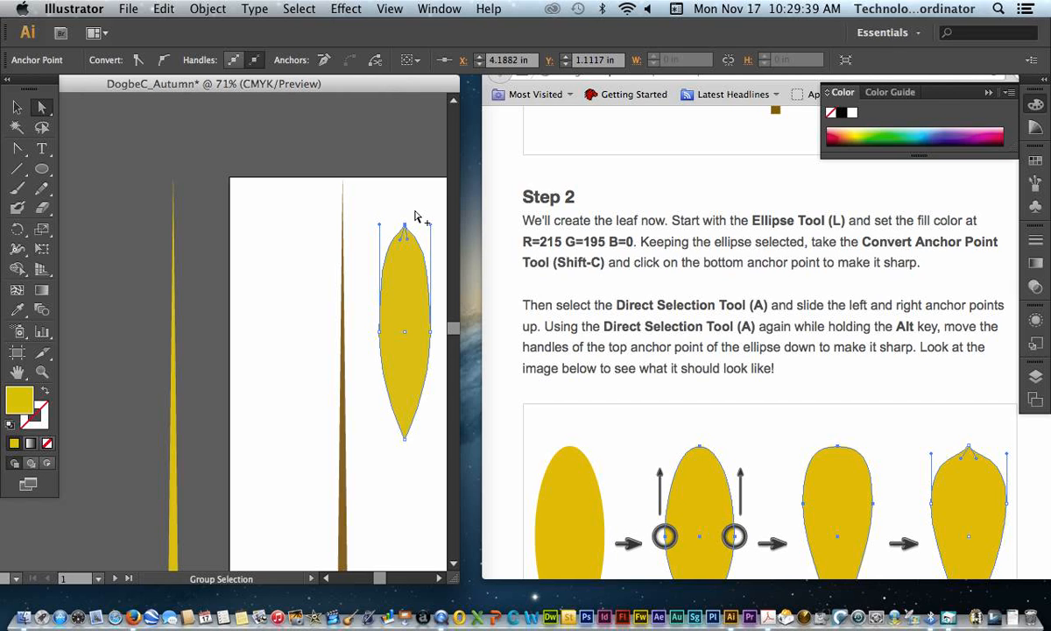
# Raise the upper handles of both side anchor points slightly above the leaf's tip and reselect the whole leaf.
pyautogui.moveTo(381, 231); pyautogui.dragTo(430, 216)
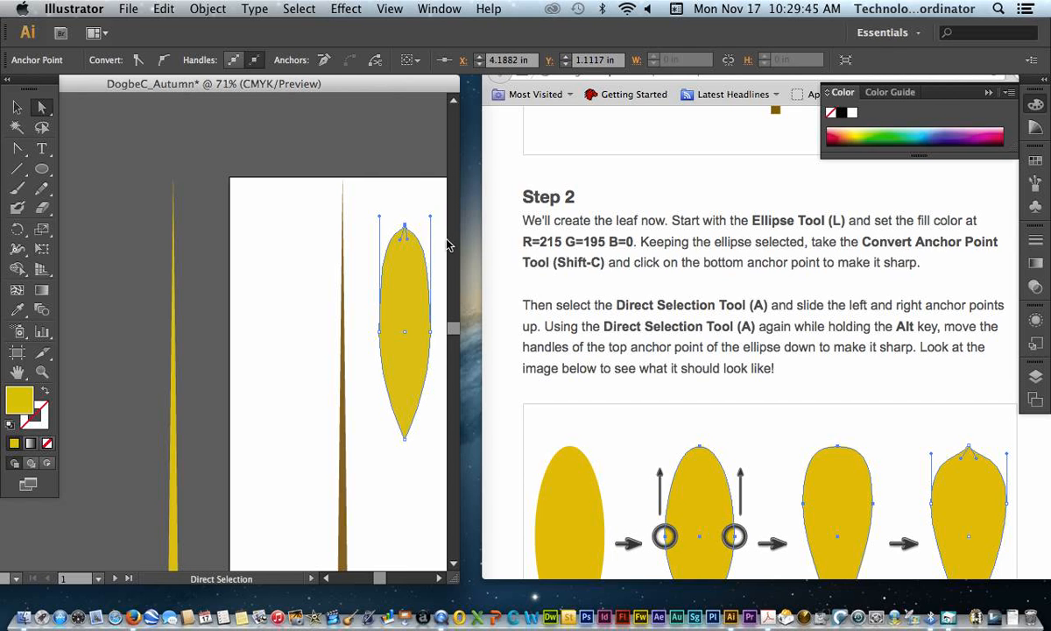
pyautogui.click(443, 252)
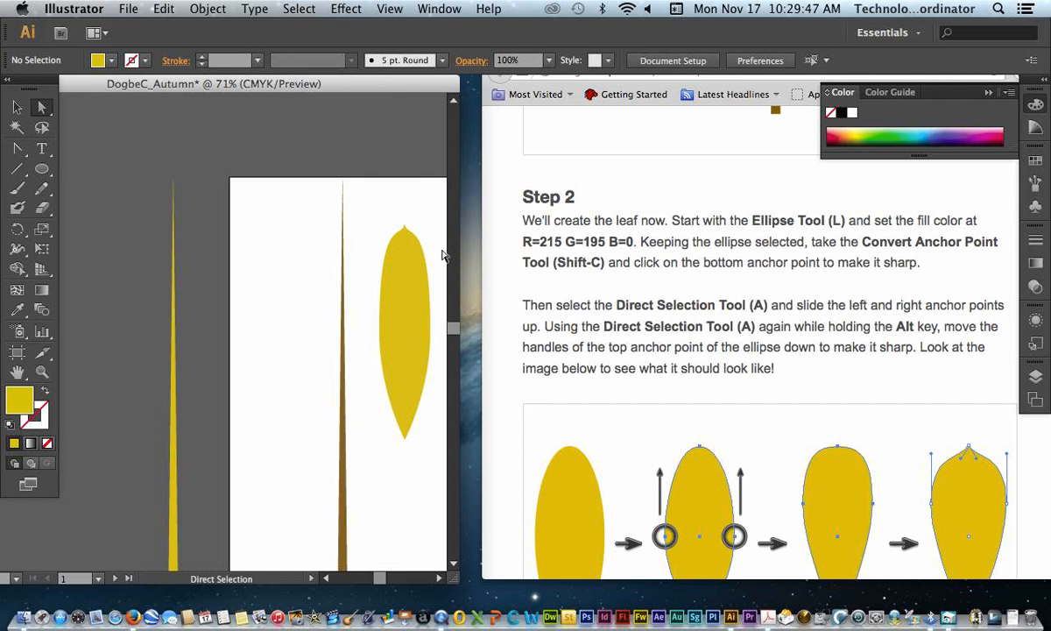
pyautogui.click(393, 267)
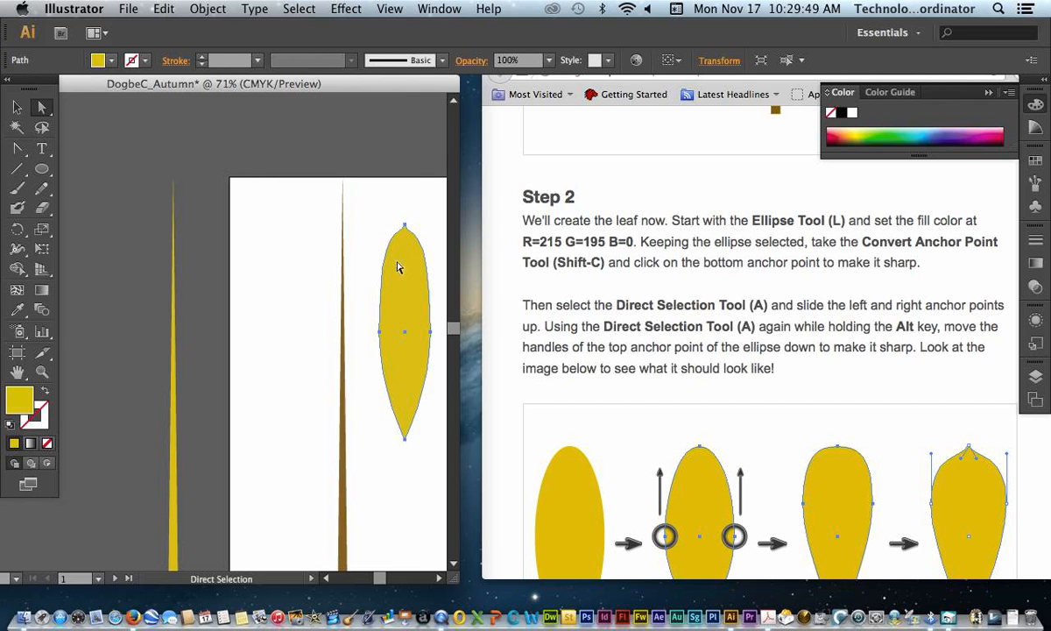
# Tilt the upper handles of the leaf's left and right anchor points slightly outward and pull its top into a sharper tip.
pyautogui.click(379, 330)
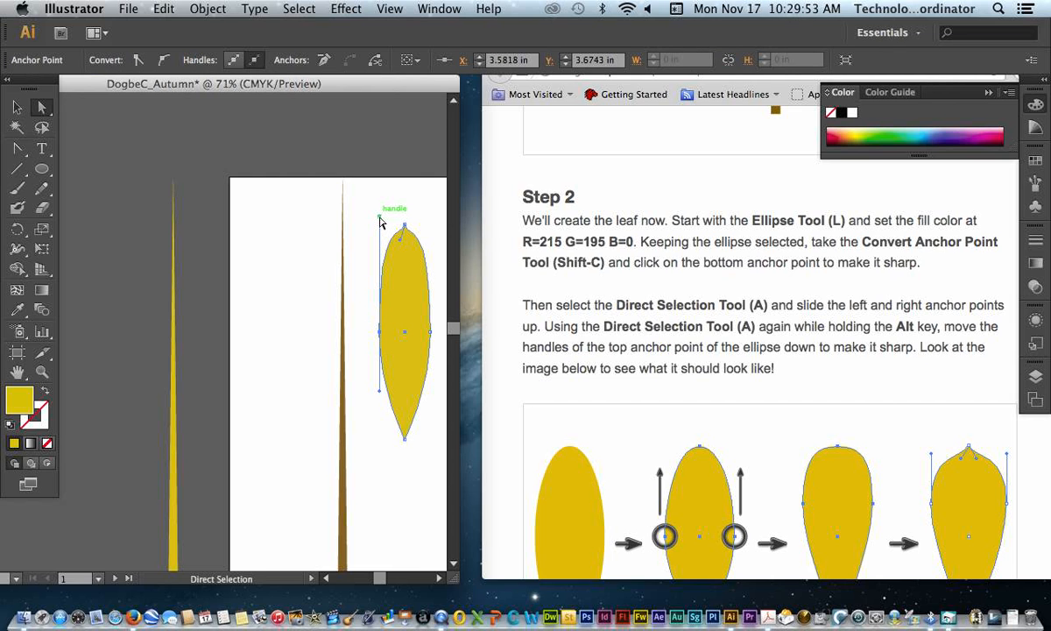
pyautogui.moveTo(380, 220); pyautogui.dragTo(376, 216)
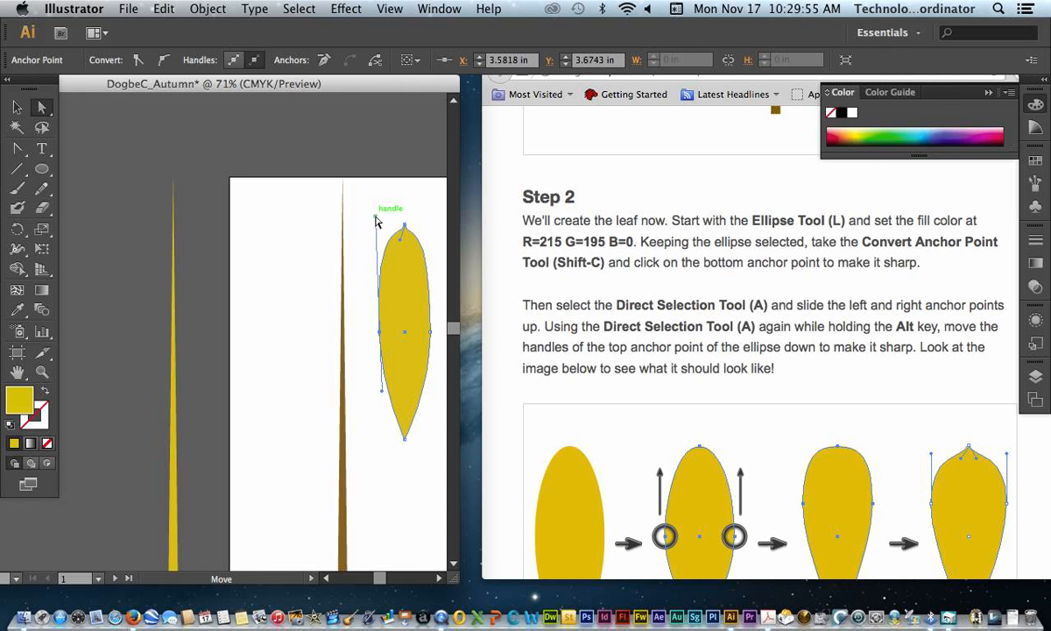
pyautogui.click(430, 331)
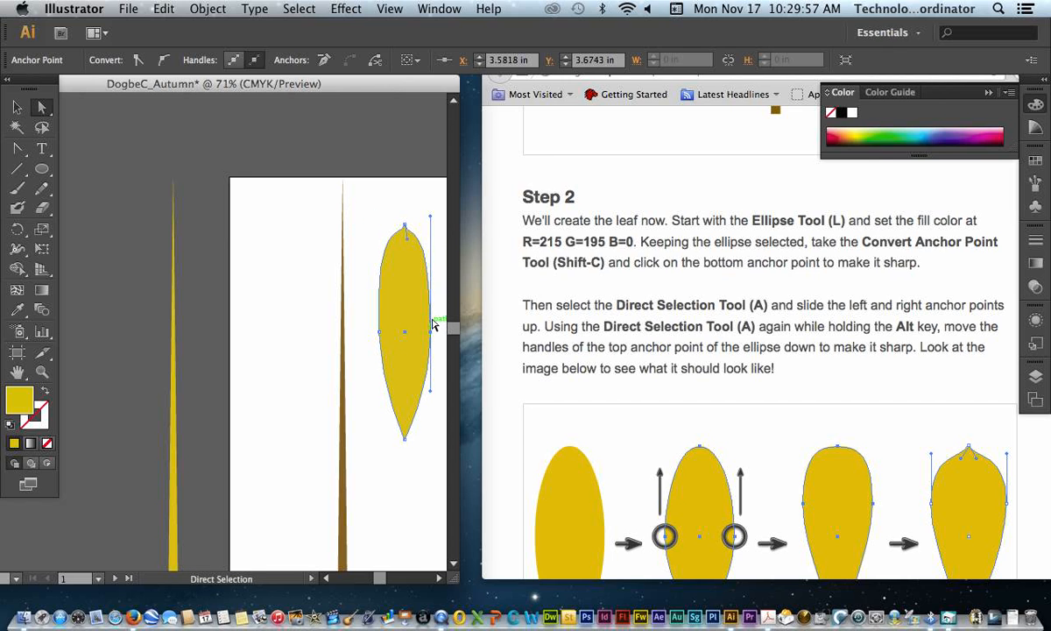
pyautogui.moveTo(432, 223); pyautogui.dragTo(435, 215)
pyautogui.click(420, 212)
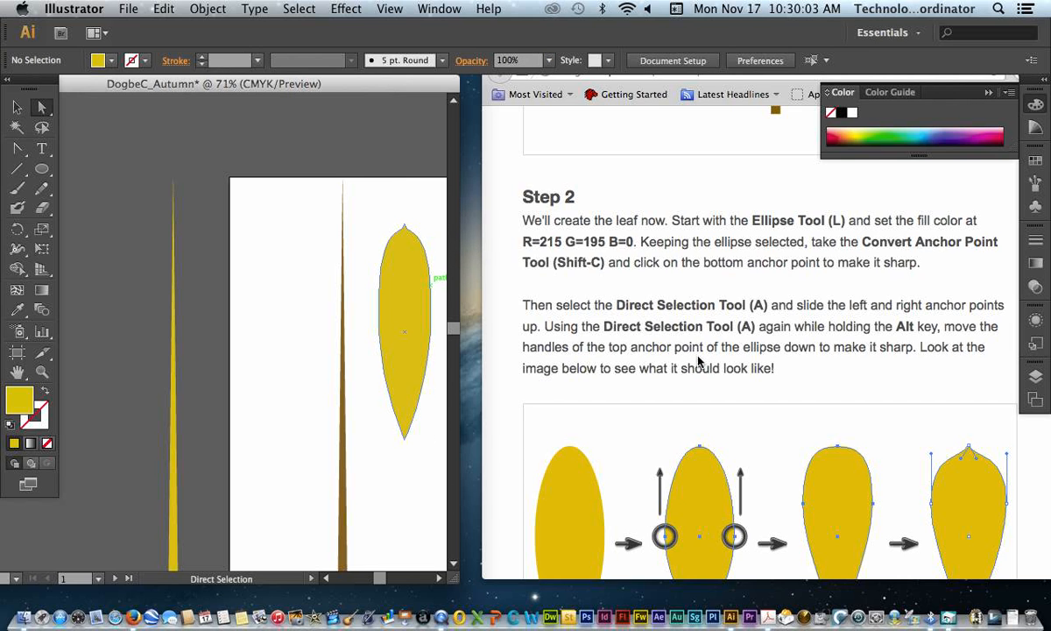
pyautogui.moveTo(404, 225); pyautogui.dragTo(403, 250)
pyautogui.click(417, 235)
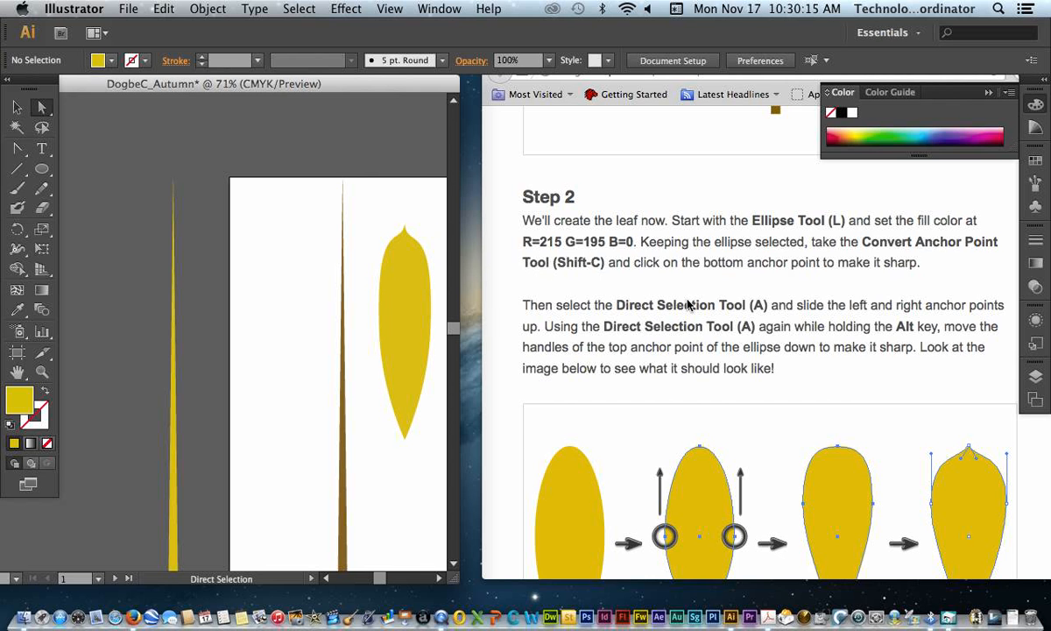
# Try to place a copy of the brown stalk over the leaf's centre, as in Step 3 of the tutorial.
pyautogui.scroll(-5, 688, 305)
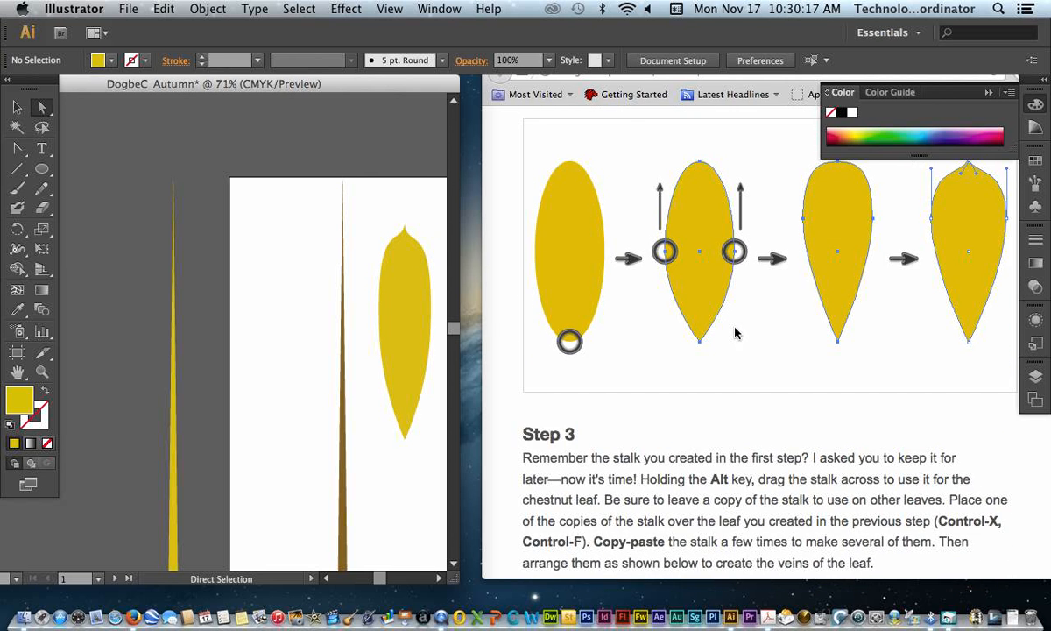
pyautogui.scroll(-1, 735, 332)
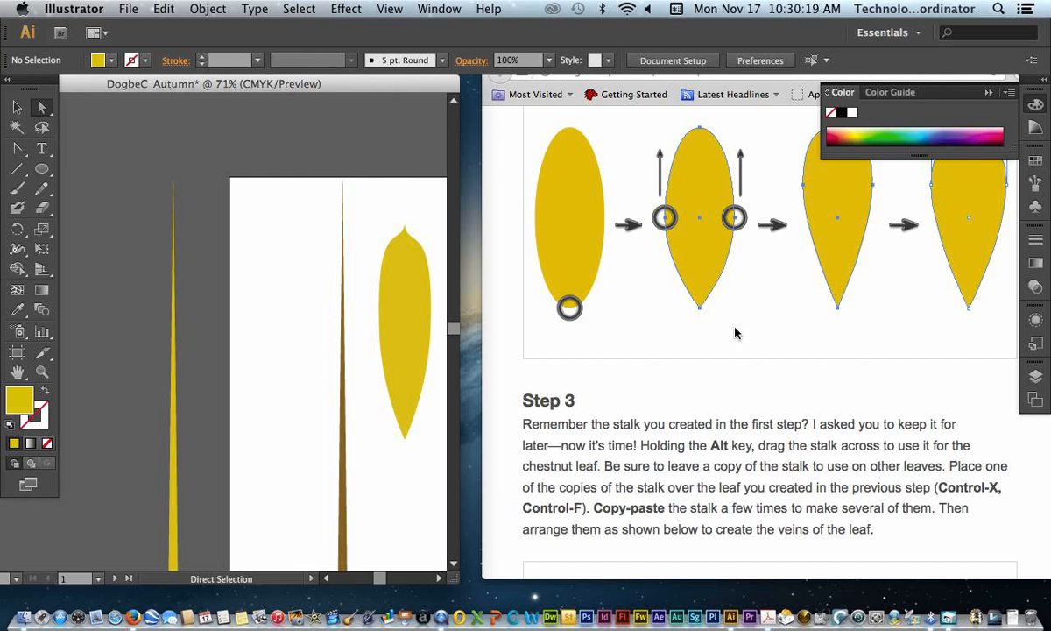
pyautogui.click(420, 330)
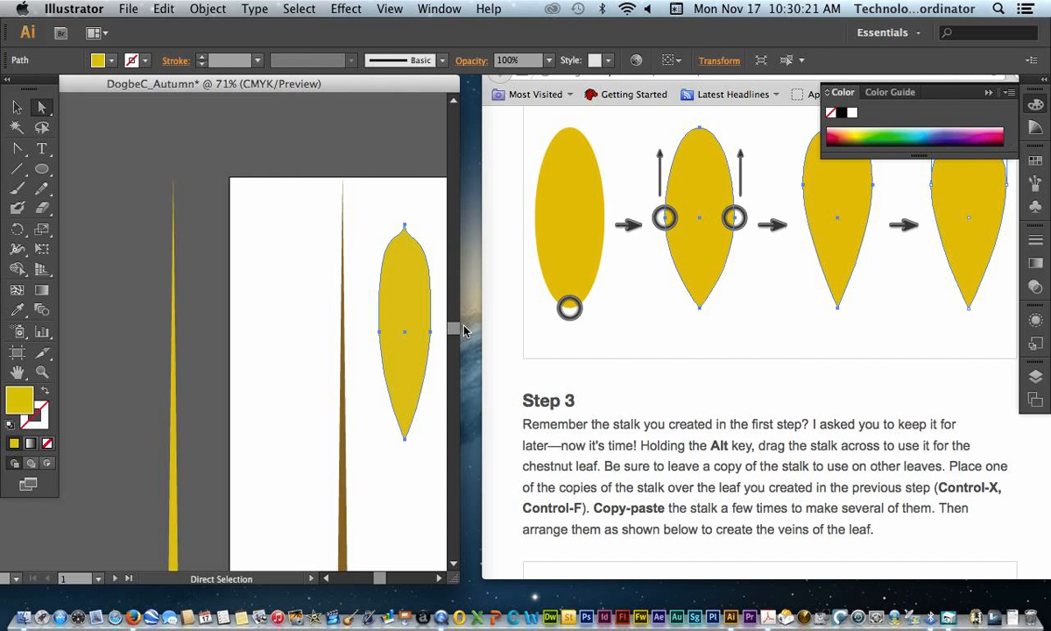
pyautogui.scroll(-3, 580, 342)
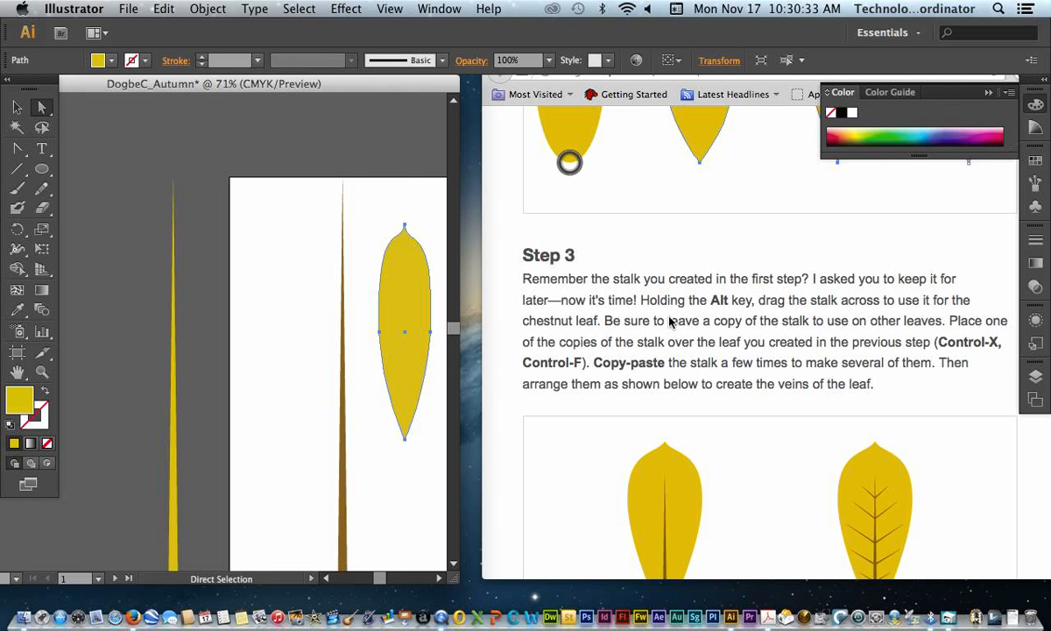
pyautogui.scroll(-2, 671, 322)
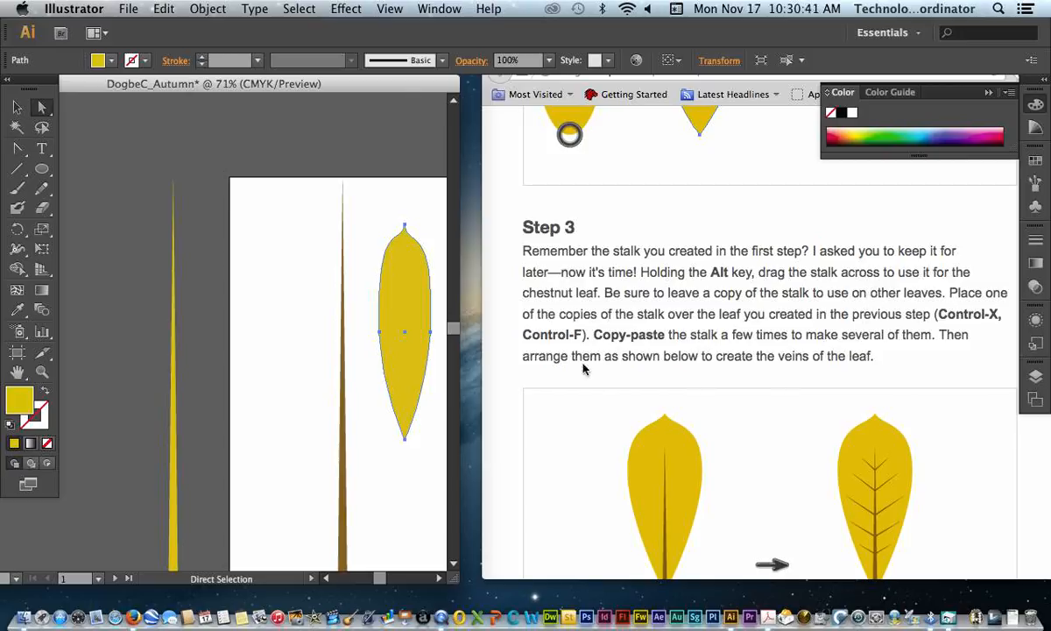
pyautogui.press('alt')
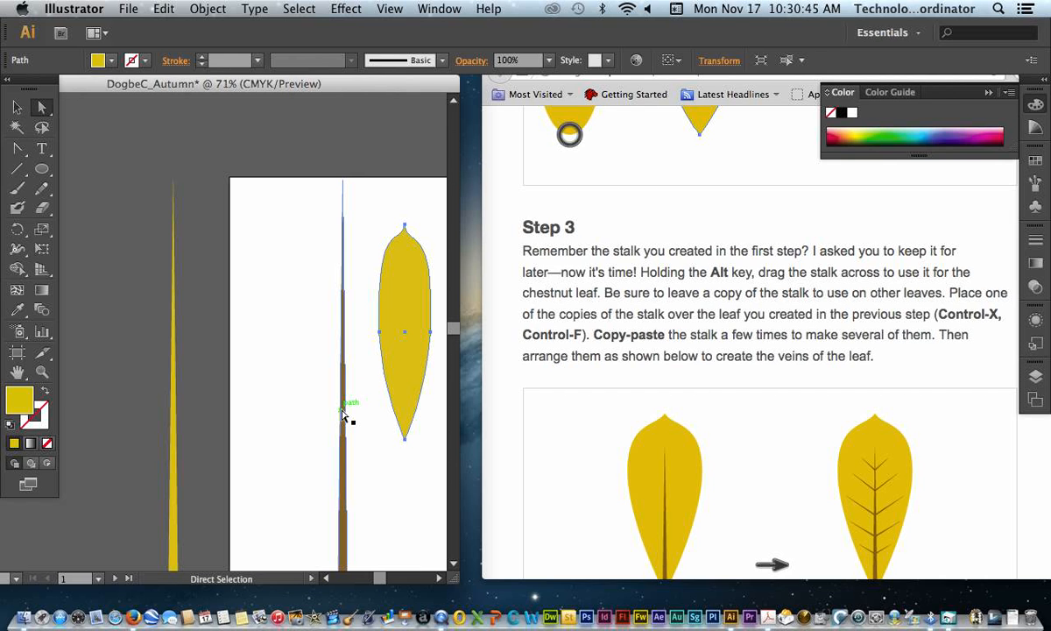
pyautogui.press('v')
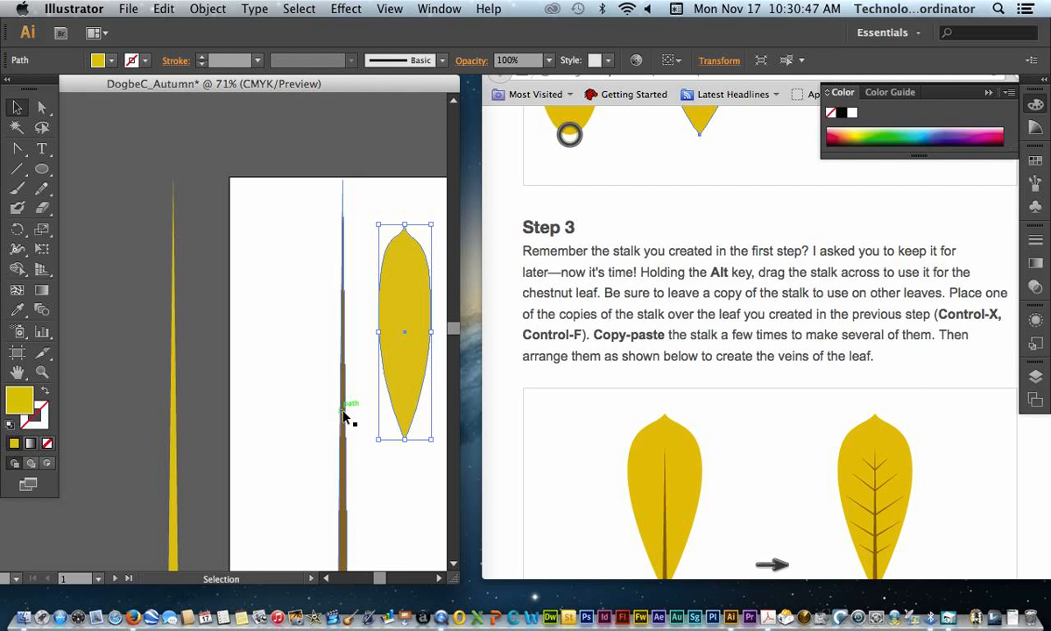
pyautogui.moveTo(341, 411); pyautogui.dragTo(401, 481)
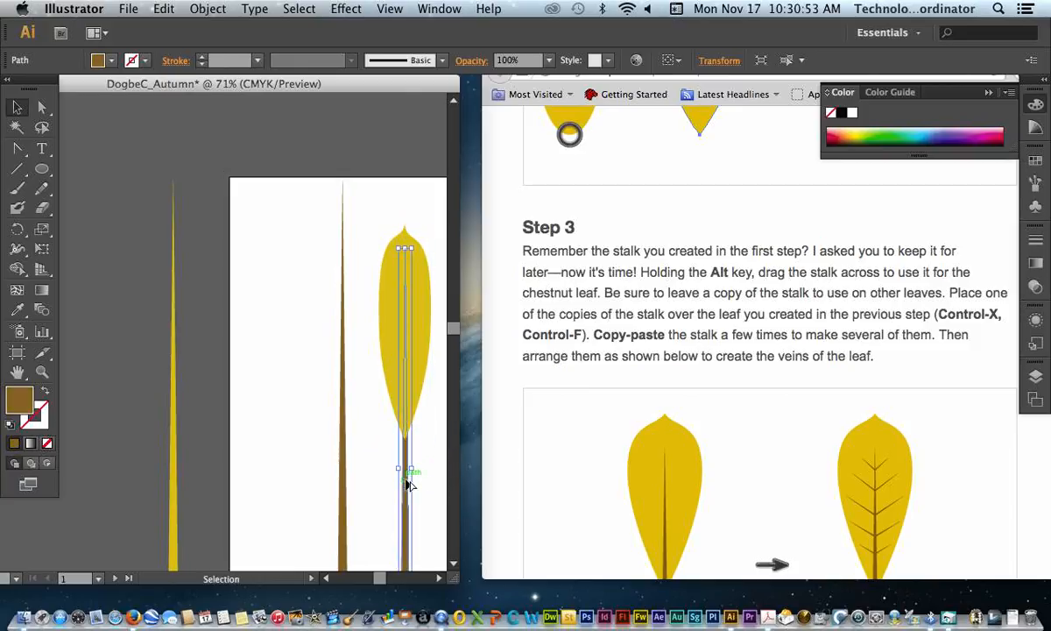
pyautogui.click(172, 406)
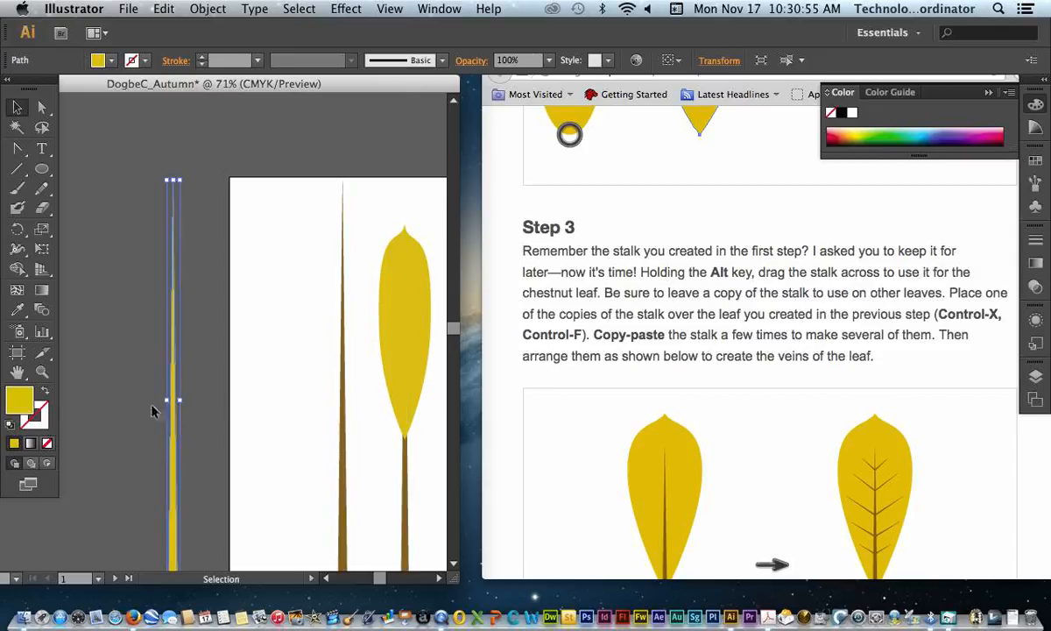
pyautogui.press('super+z')
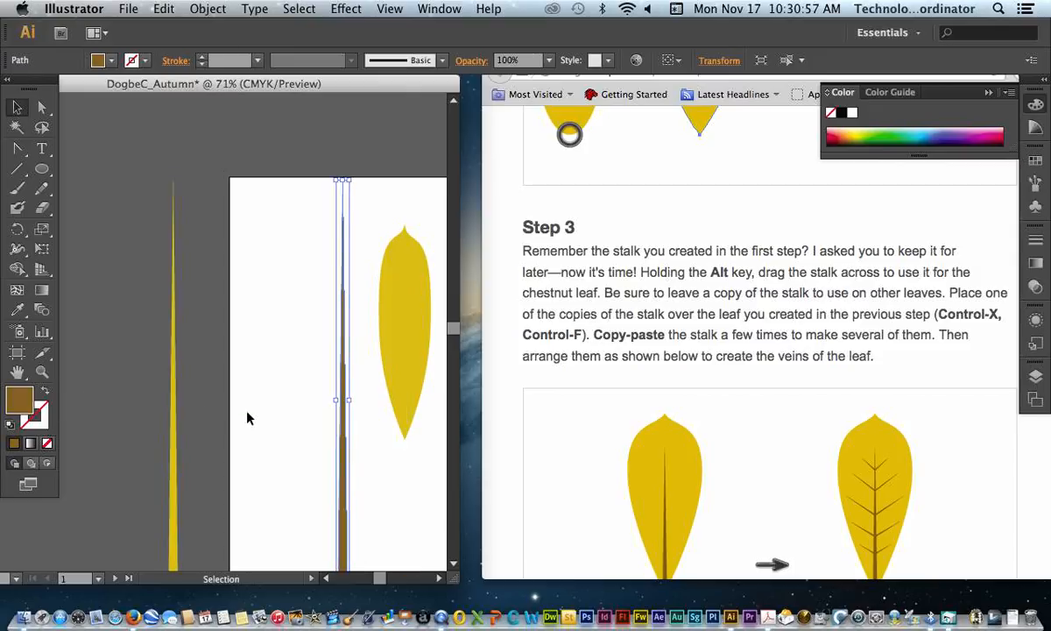
# Try moving the original brown stalk onto the leaf's centre line and bringing it to the front of the leaf.
pyautogui.scroll(-3, 247, 419)
pyautogui.scroll(-2, 254, 418)
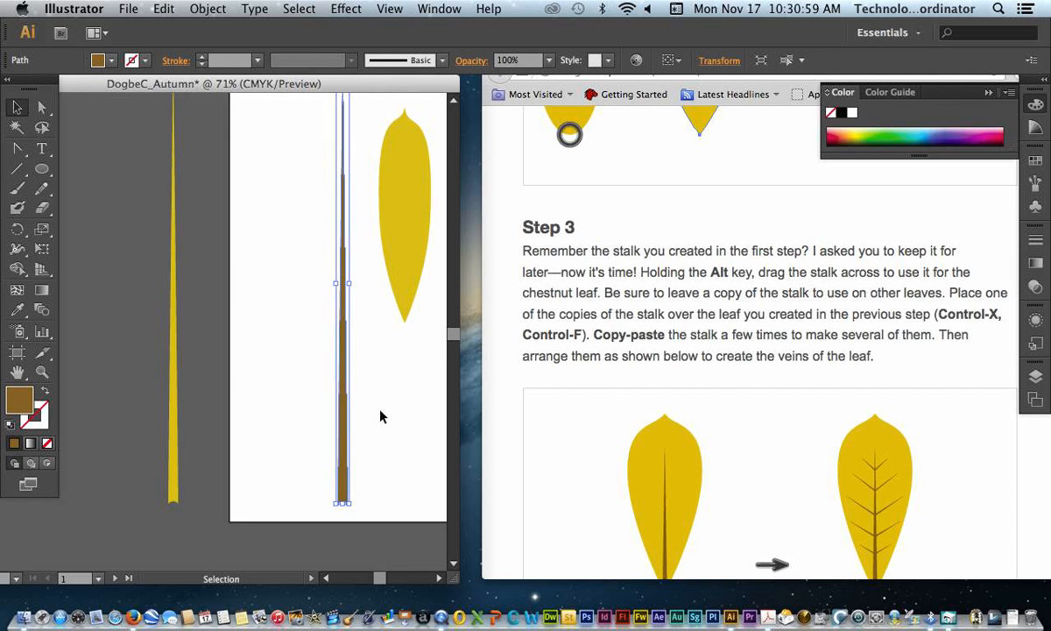
pyautogui.moveTo(339, 359); pyautogui.dragTo(397, 425)
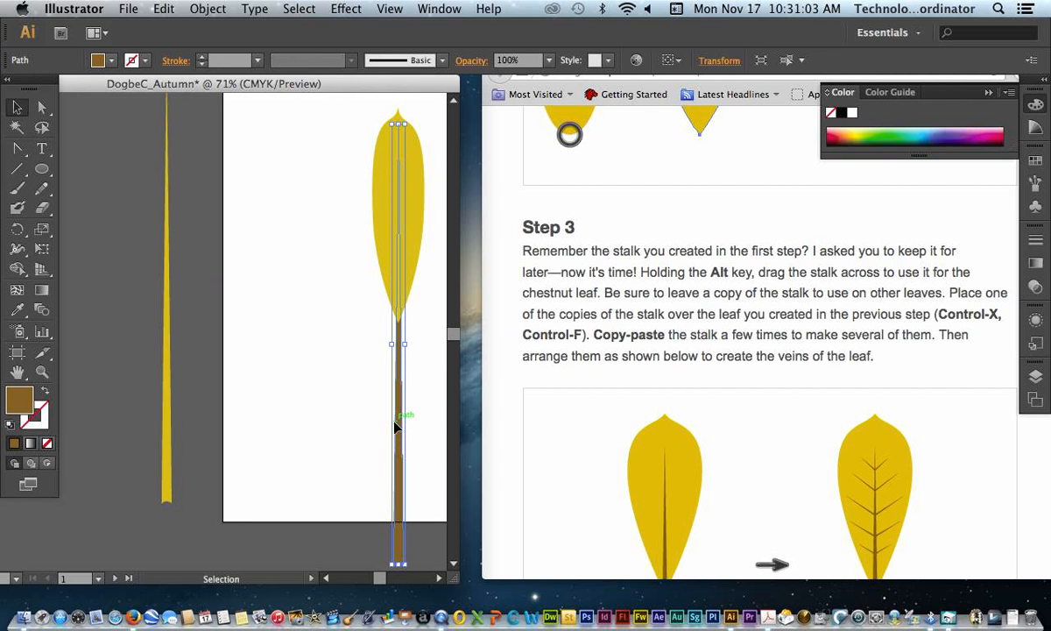
pyautogui.click(759, 442)
pyautogui.click(433, 384)
pyautogui.click(426, 382)
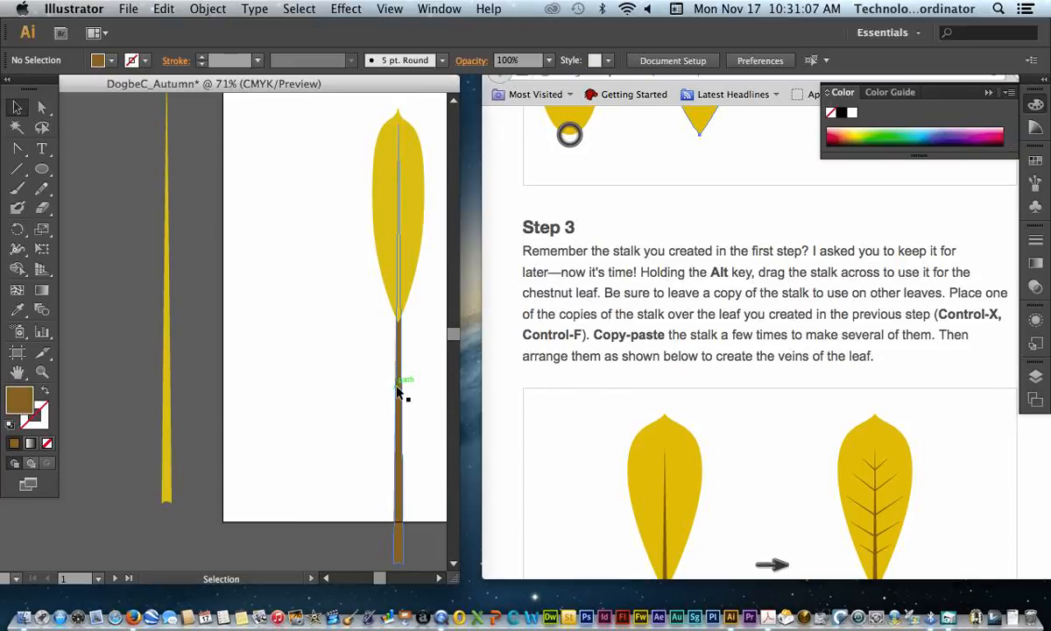
pyautogui.click(401, 390)
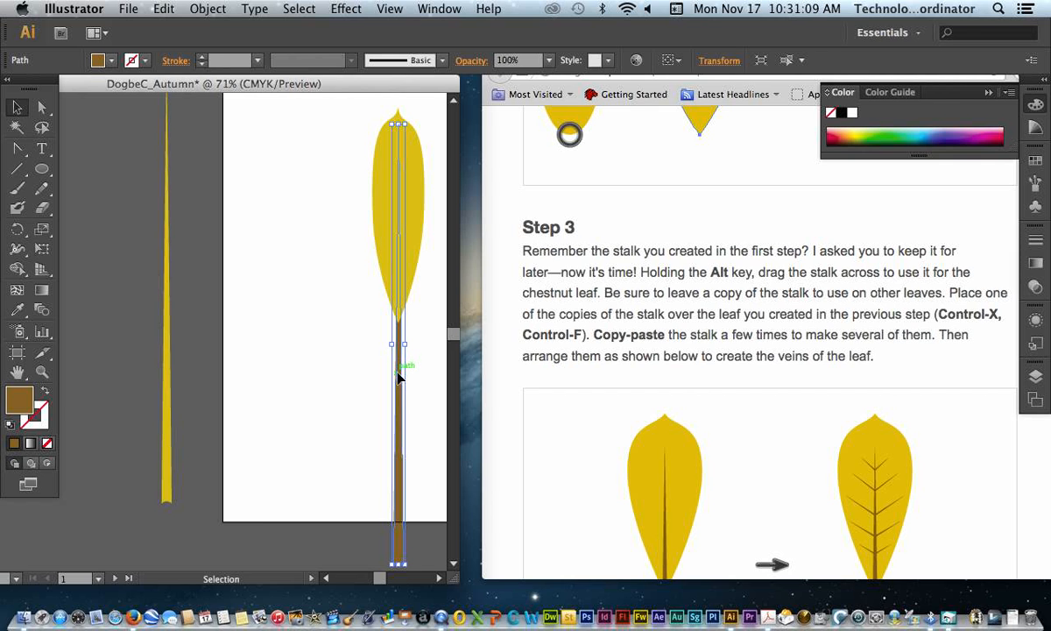
pyautogui.rightClick(399, 379)
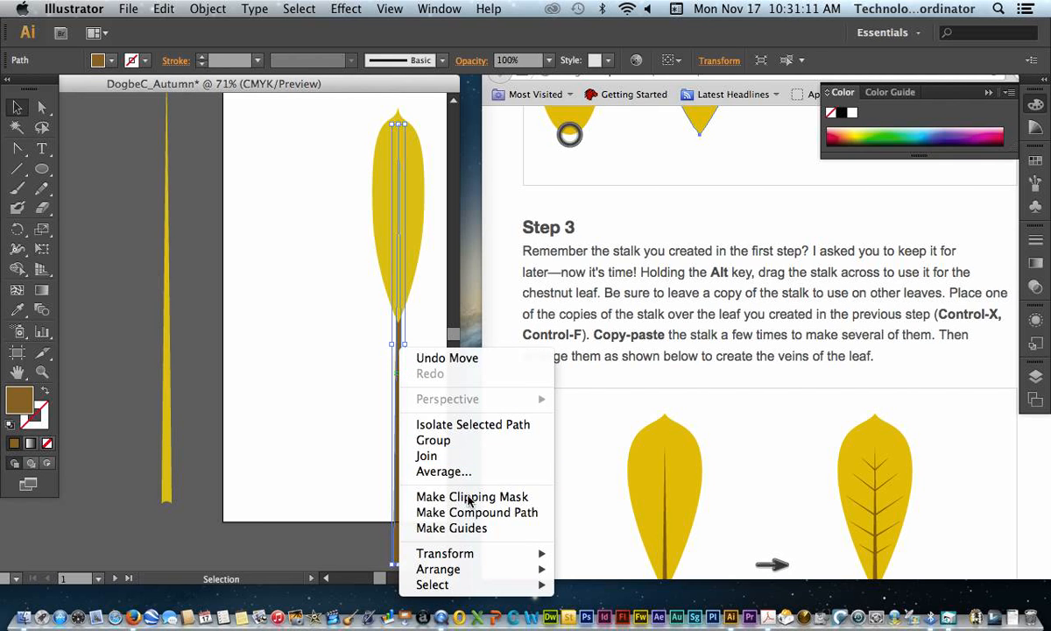
pyautogui.moveTo(507, 574)
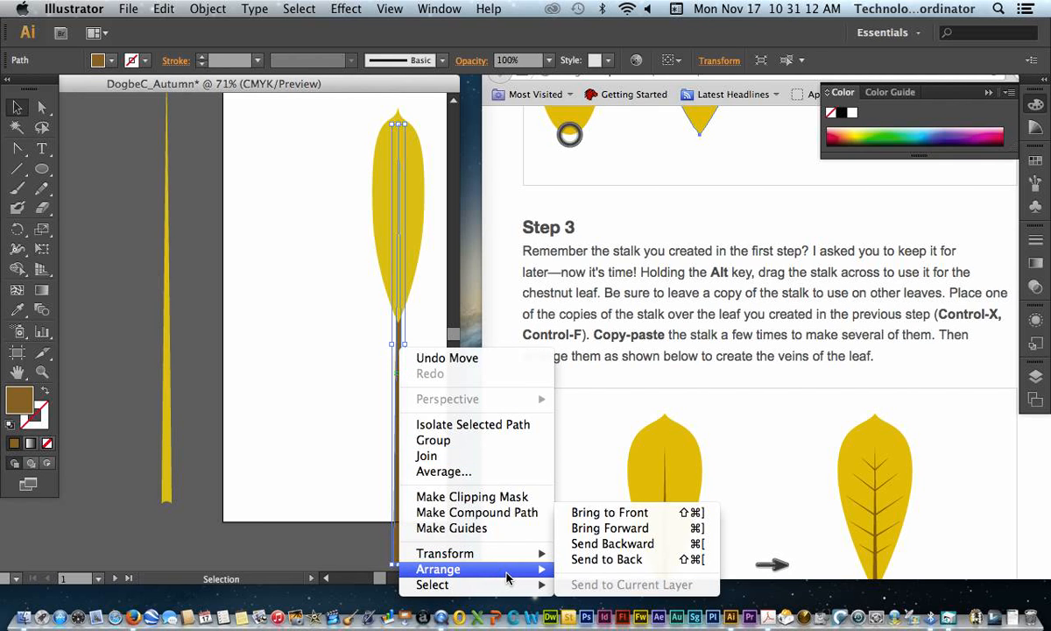
pyautogui.click(593, 512)
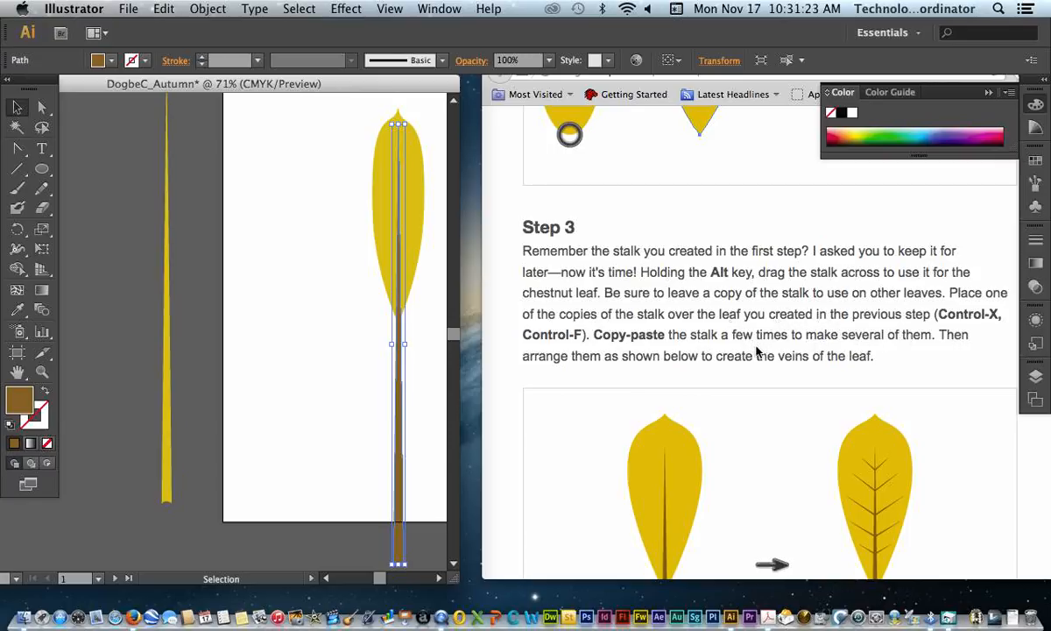
pyautogui.scroll(-3, 759, 350)
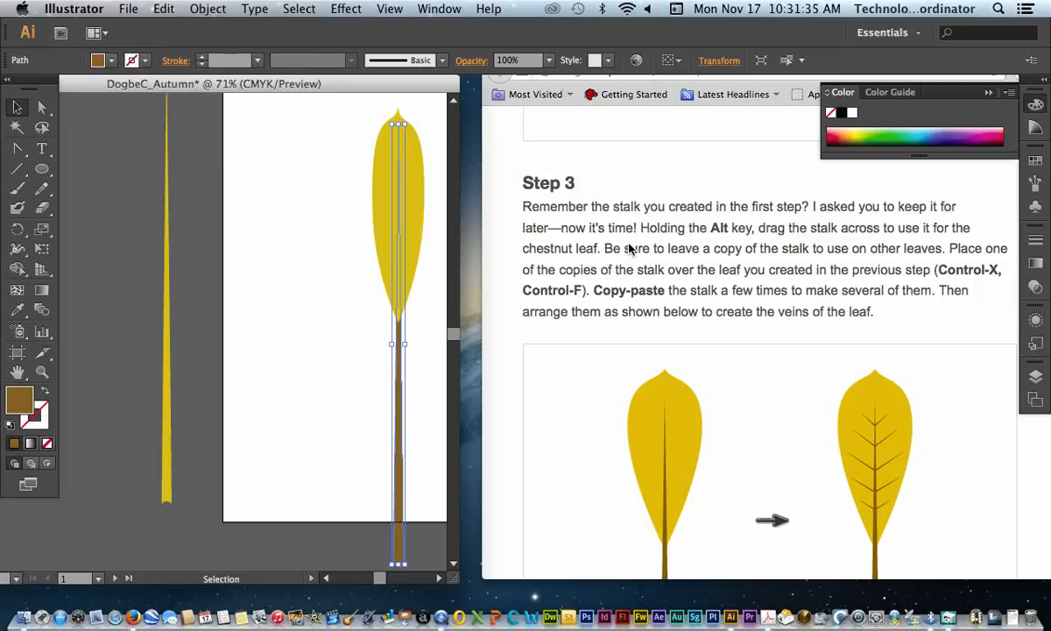
pyautogui.press('super+z')
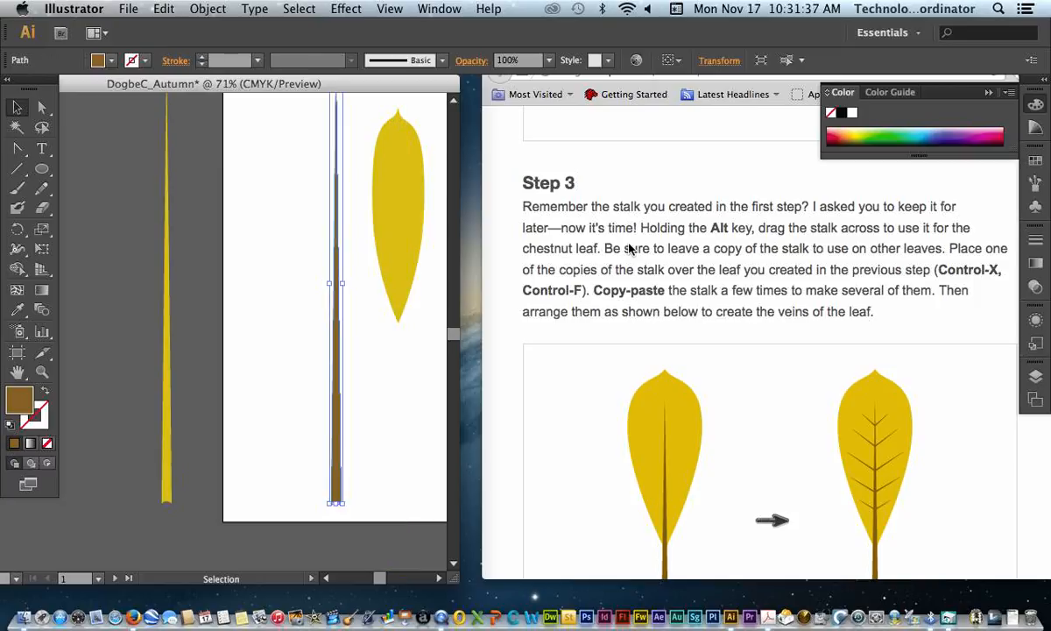
# Place a copy of the brown stalk along the leaf's centre line, extending below the leaf, and bring it to the front.
pyautogui.press('super+v')
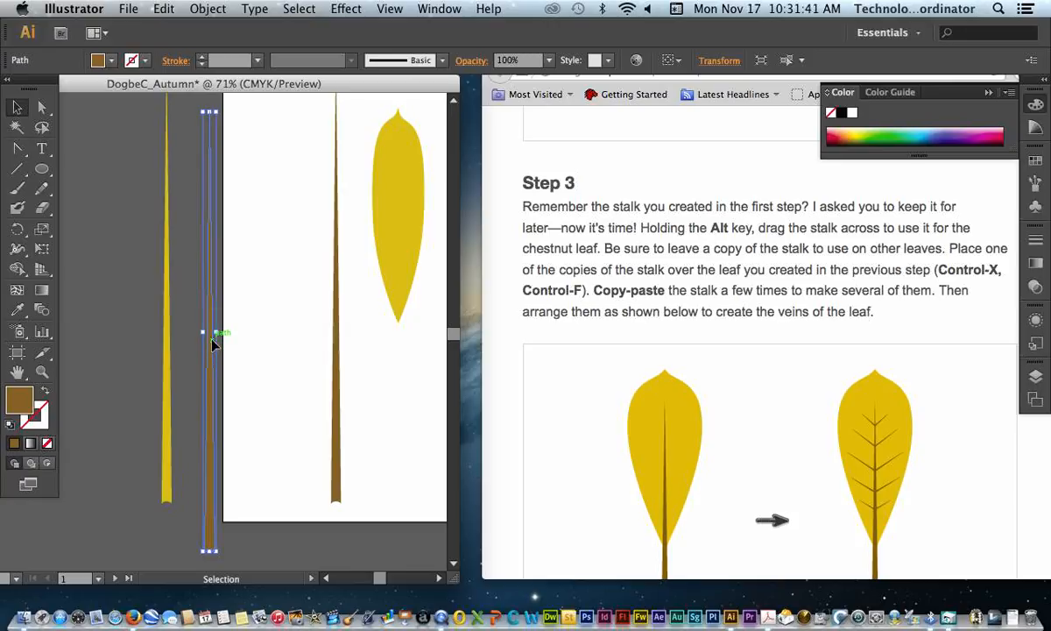
pyautogui.press('super+z')
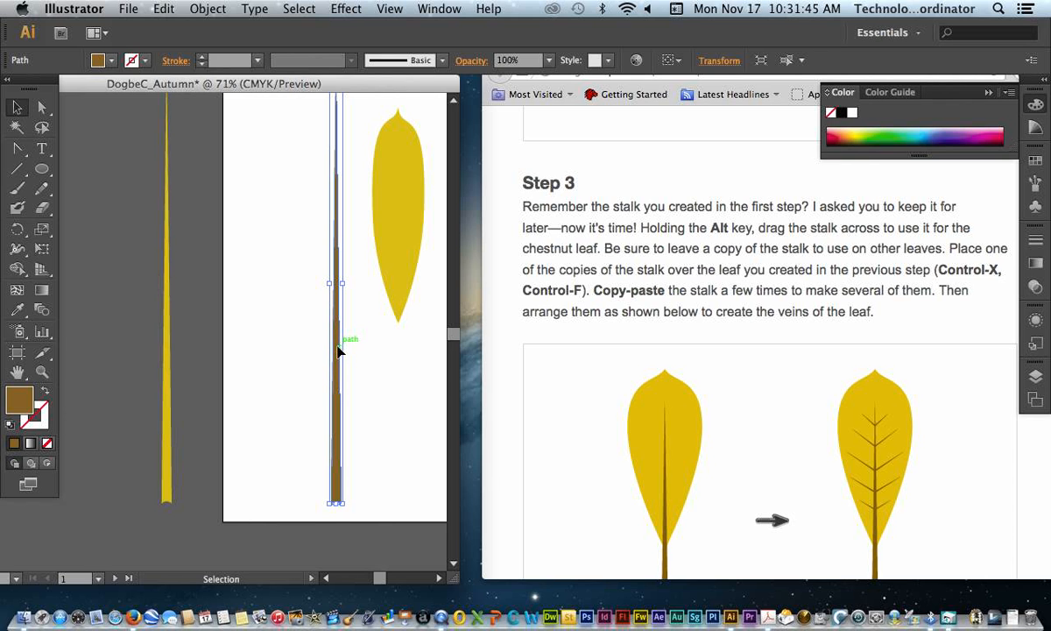
pyautogui.moveTo(338, 351); pyautogui.dragTo(402, 424)
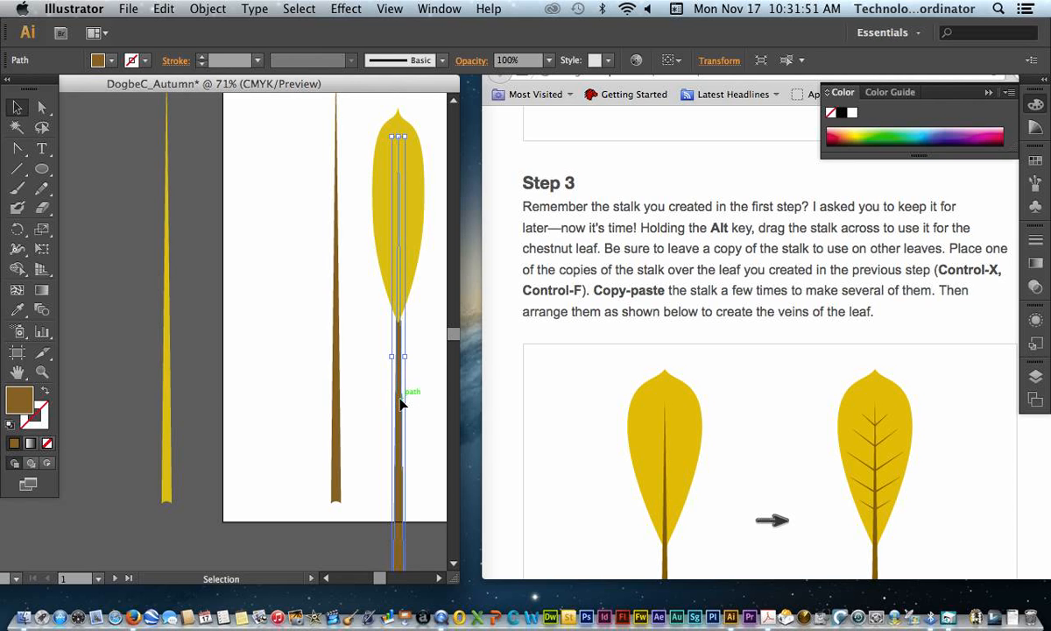
pyautogui.rightClick(399, 403)
pyautogui.moveTo(526, 569)
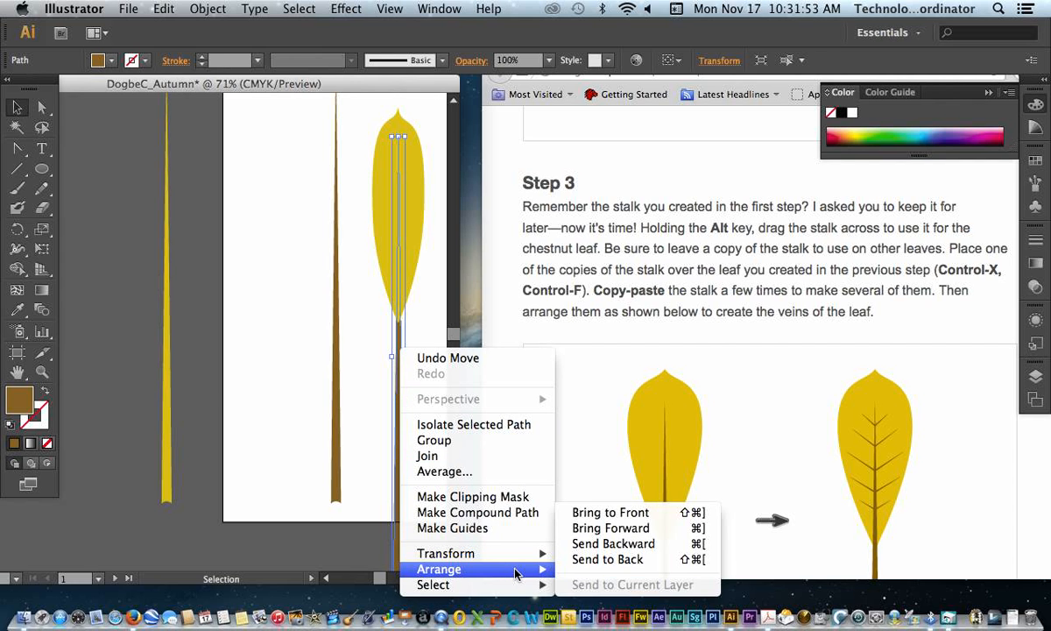
pyautogui.click(600, 515)
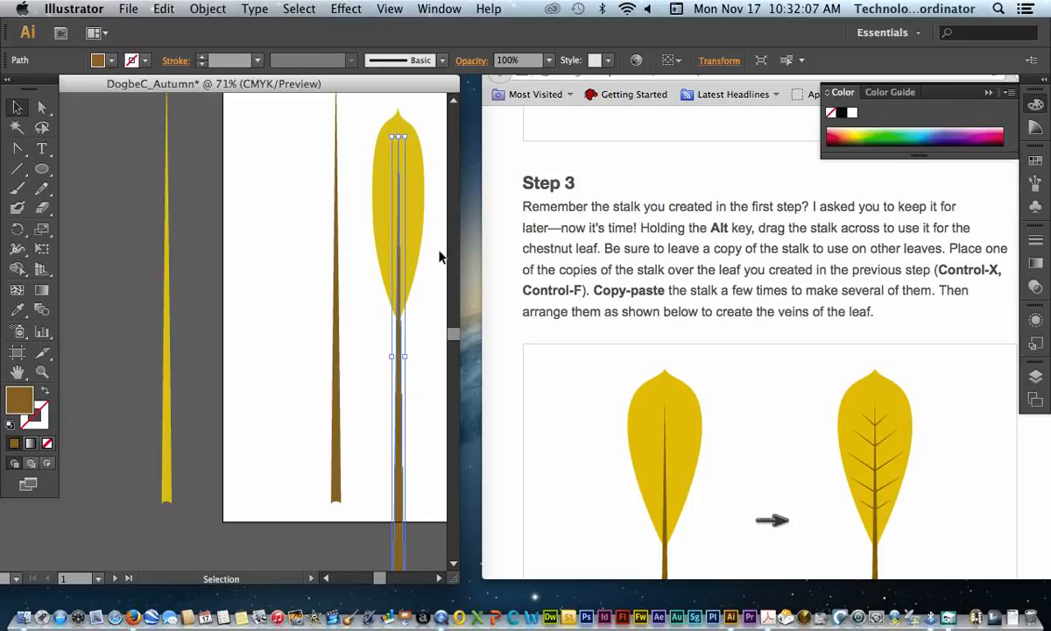
# Move the original brown stalk to the artboard's left edge and make three more stalk copies for the leaf's veins.
pyautogui.click(337, 270)
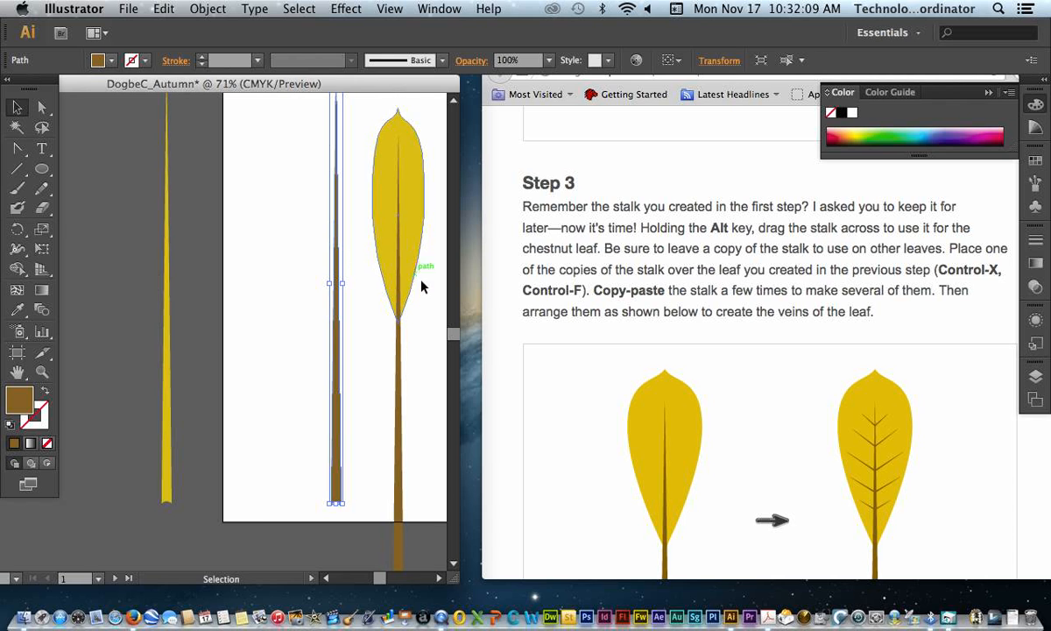
pyautogui.moveTo(340, 274); pyautogui.dragTo(237, 266)
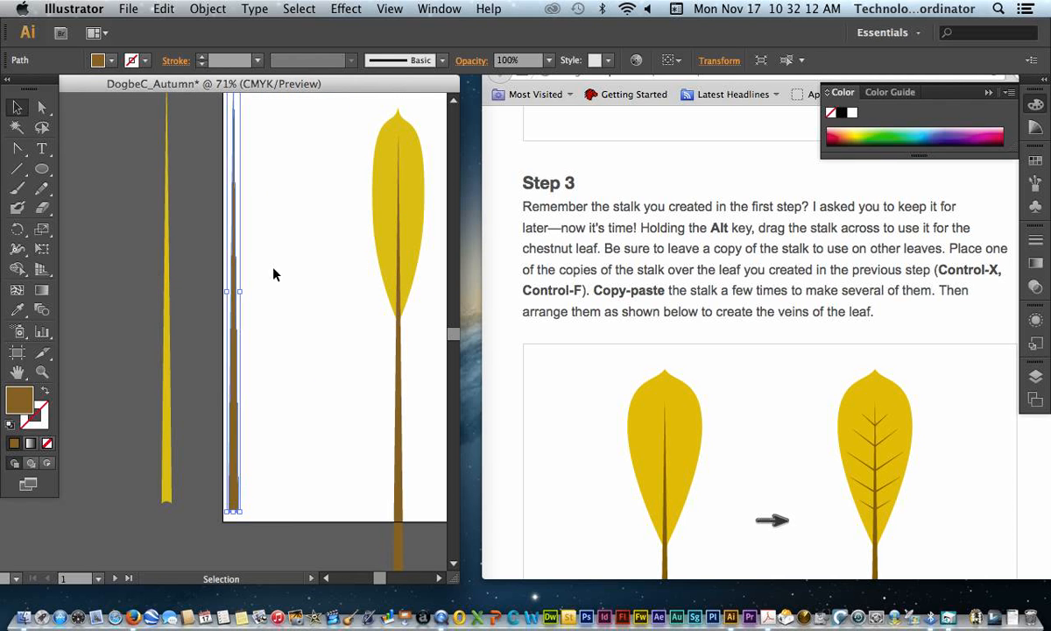
pyautogui.click(399, 304)
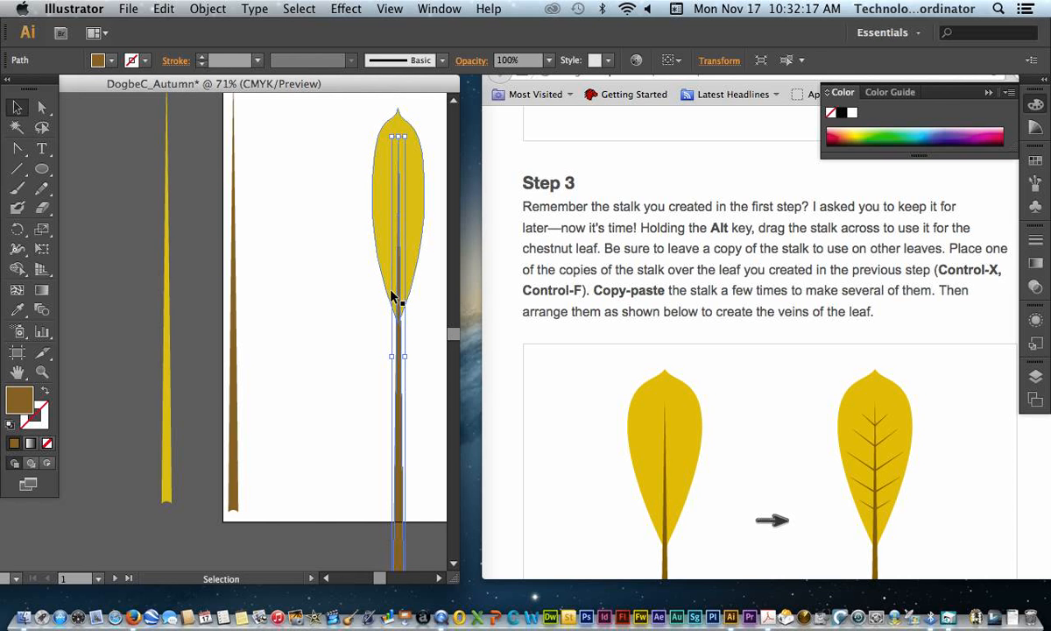
pyautogui.click(305, 294)
pyautogui.press('super+v')
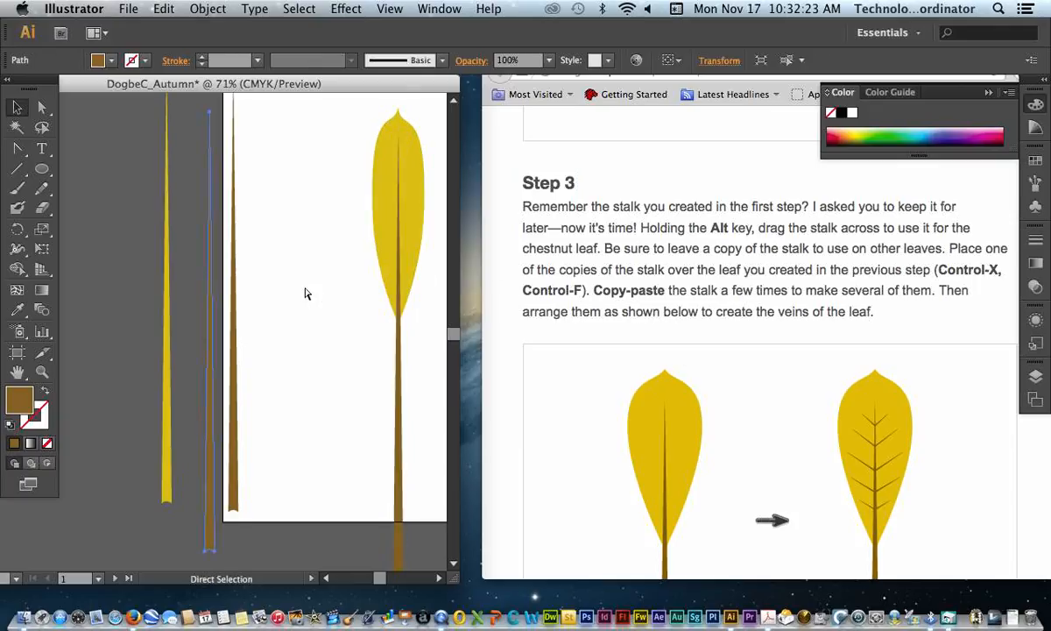
pyautogui.press('v')
pyautogui.moveTo(210, 348); pyautogui.dragTo(287, 340)
pyautogui.moveTo(208, 353); pyautogui.dragTo(330, 363)
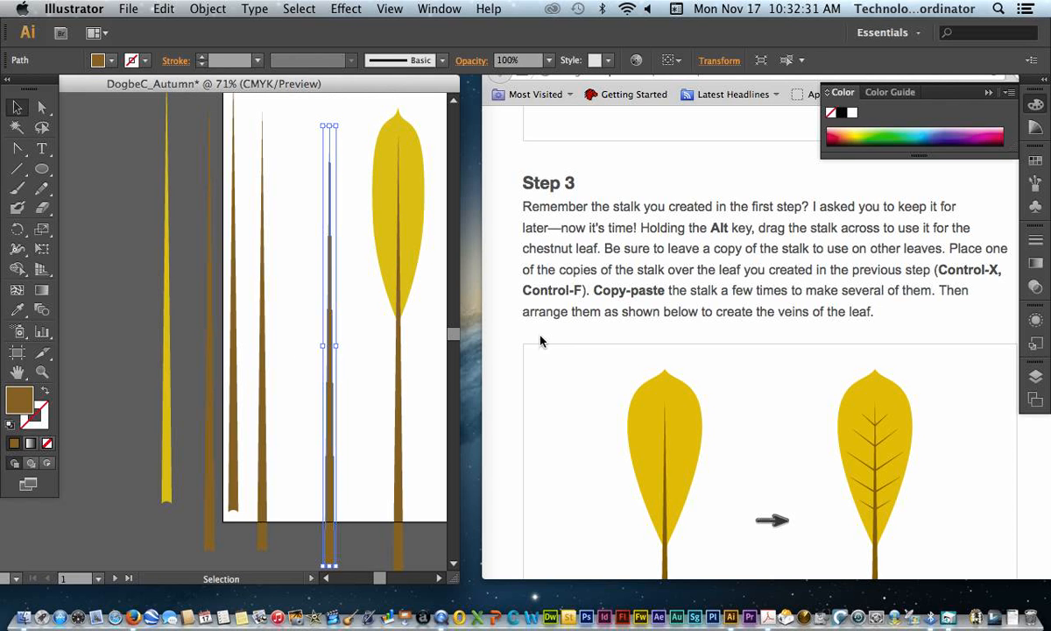
pyautogui.scroll(-5, 543, 351)
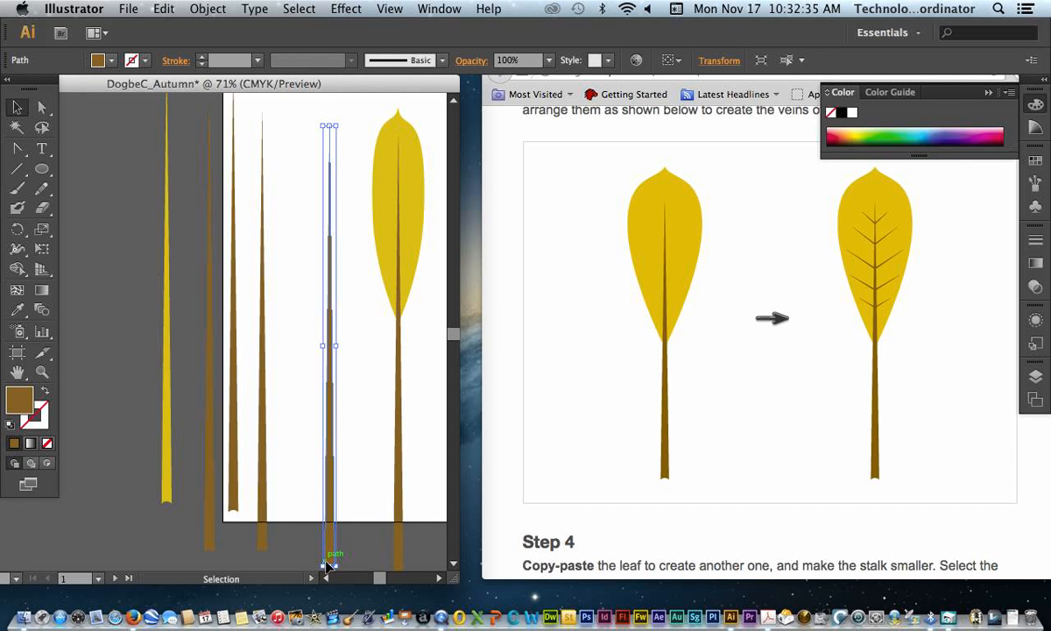
# Shorten and narrow one brown stalk copy into a small vein and rotate it diagonally, with its tip pointing up and left.
pyautogui.moveTo(329, 565); pyautogui.dragTo(334, 201)
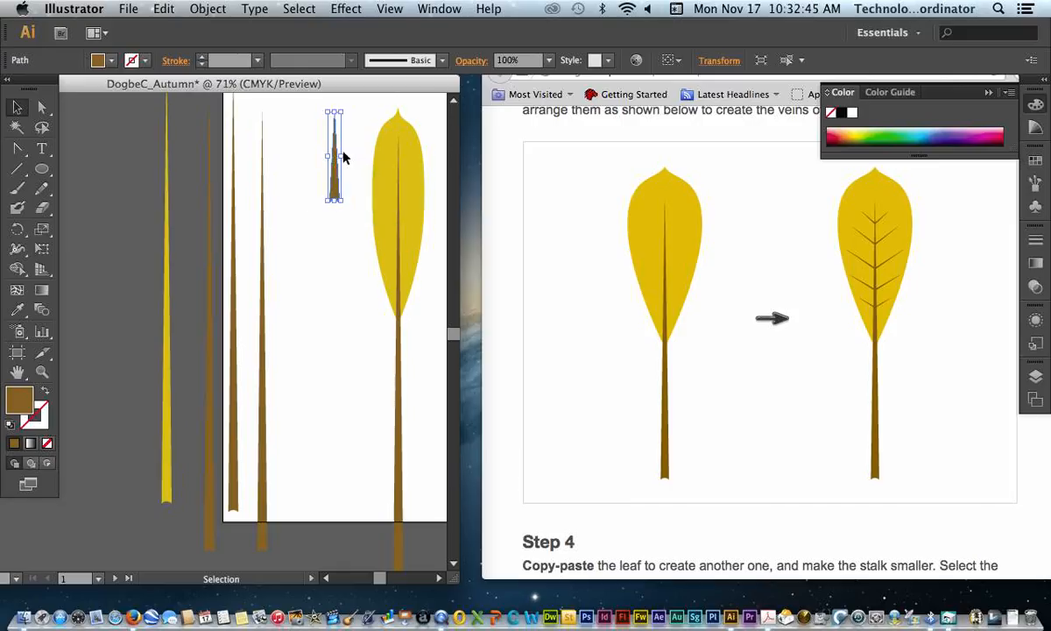
pyautogui.moveTo(342, 156); pyautogui.dragTo(340, 164)
pyautogui.moveTo(336, 157); pyautogui.dragTo(336, 156)
pyautogui.moveTo(332, 209); pyautogui.dragTo(349, 195)
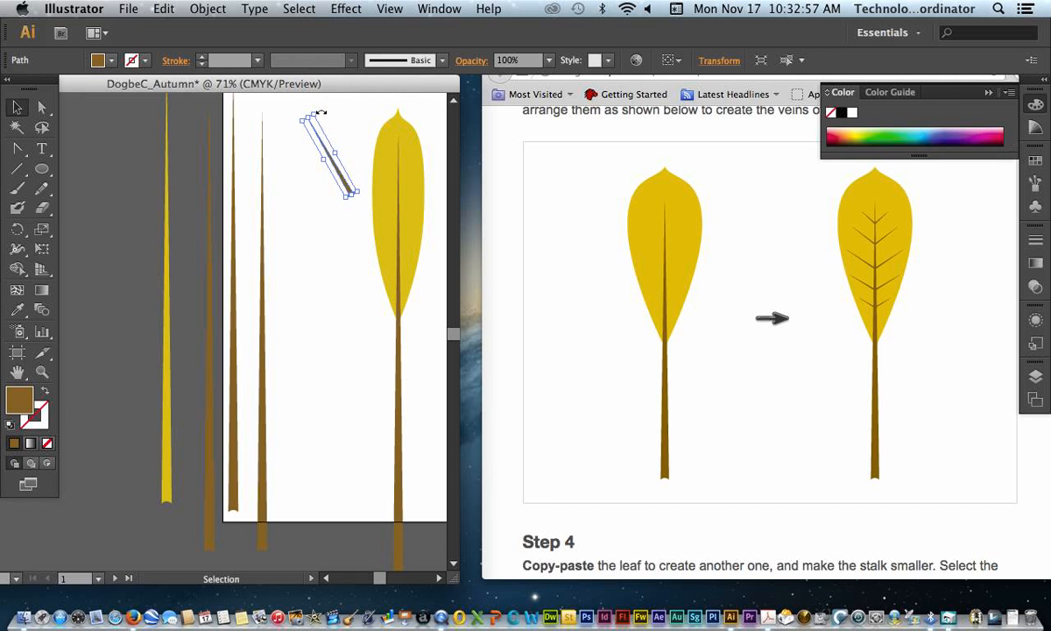
# Scale the diagonal vein down and place it on the upper left half of the leaf, with its base on the central stalk.
pyautogui.moveTo(314, 114); pyautogui.dragTo(395, 175)
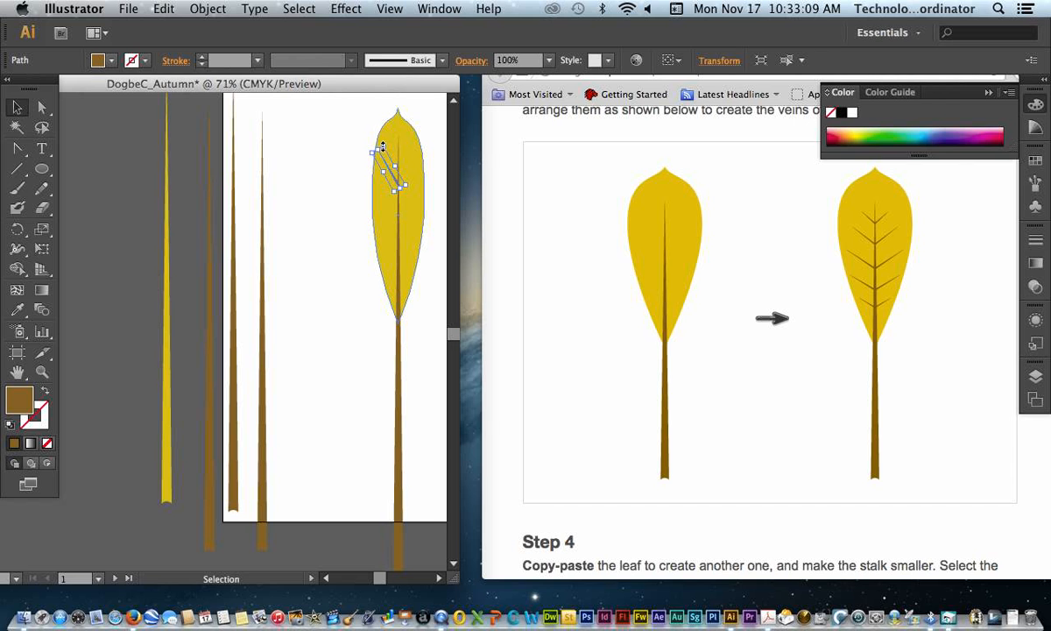
pyautogui.moveTo(385, 146); pyautogui.dragTo(396, 180)
pyautogui.click(346, 181)
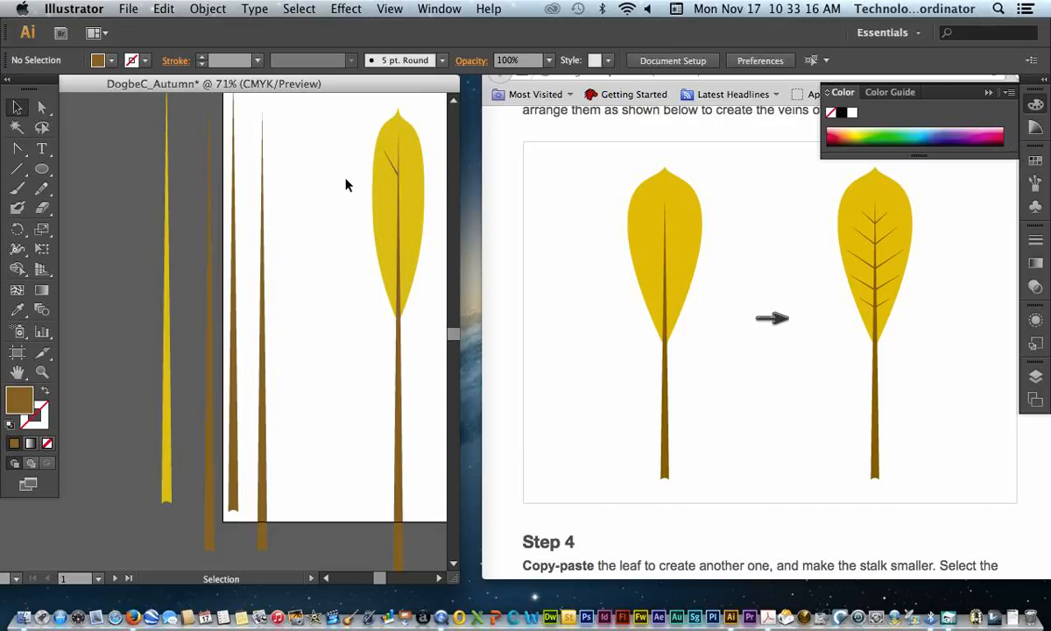
# Check Step 3 of the tutorial, place a copy of the first vein just below it, and lengthen the copy.
pyautogui.click(395, 169)
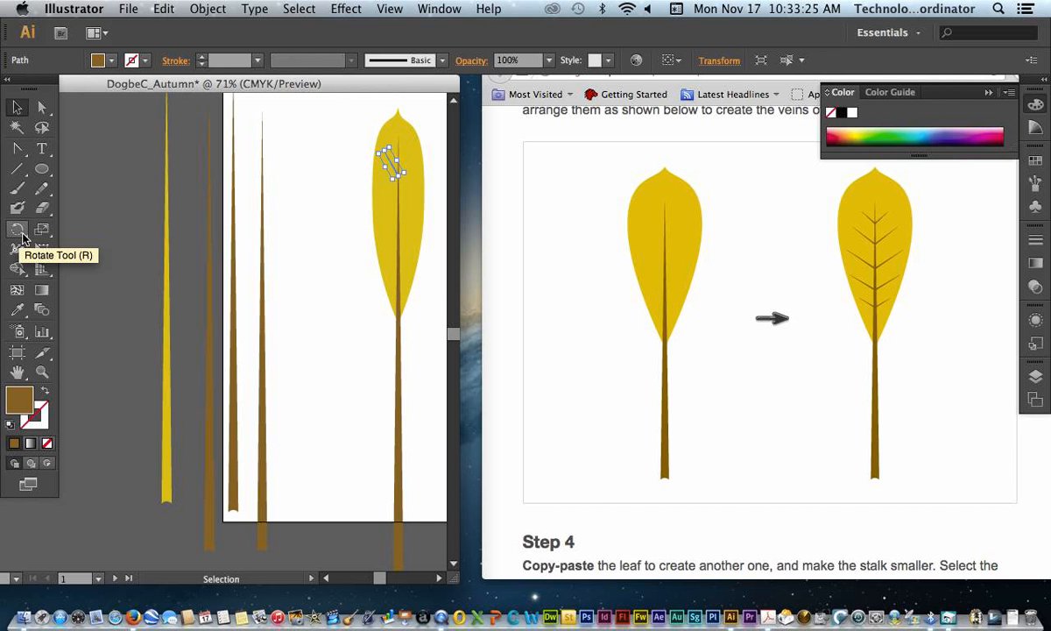
pyautogui.scroll(-5, 591, 313)
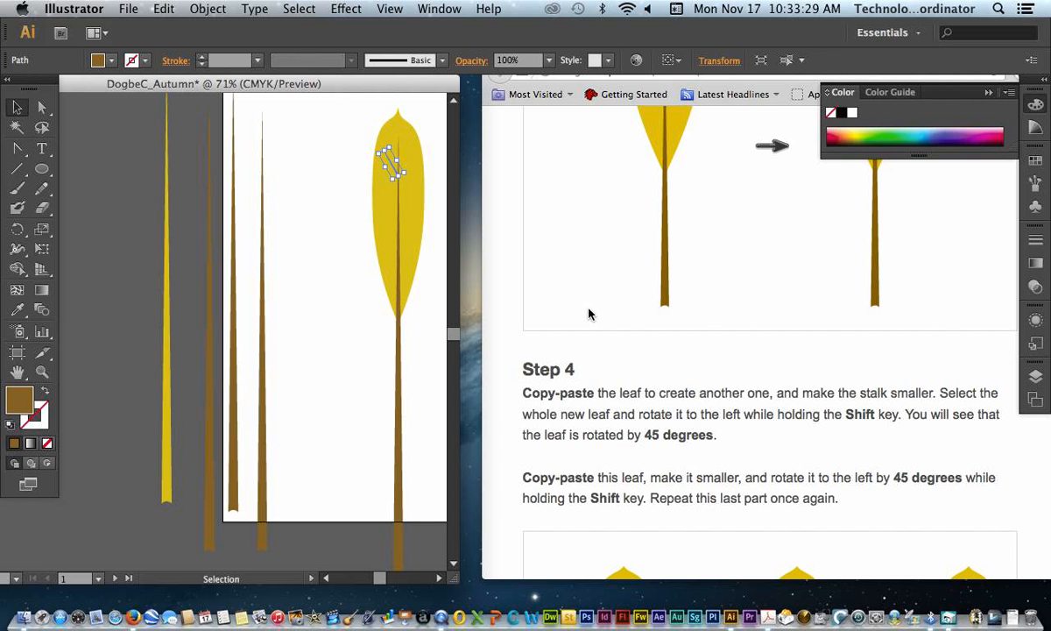
pyautogui.scroll(-5, 590, 314)
pyautogui.scroll(10, 590, 314)
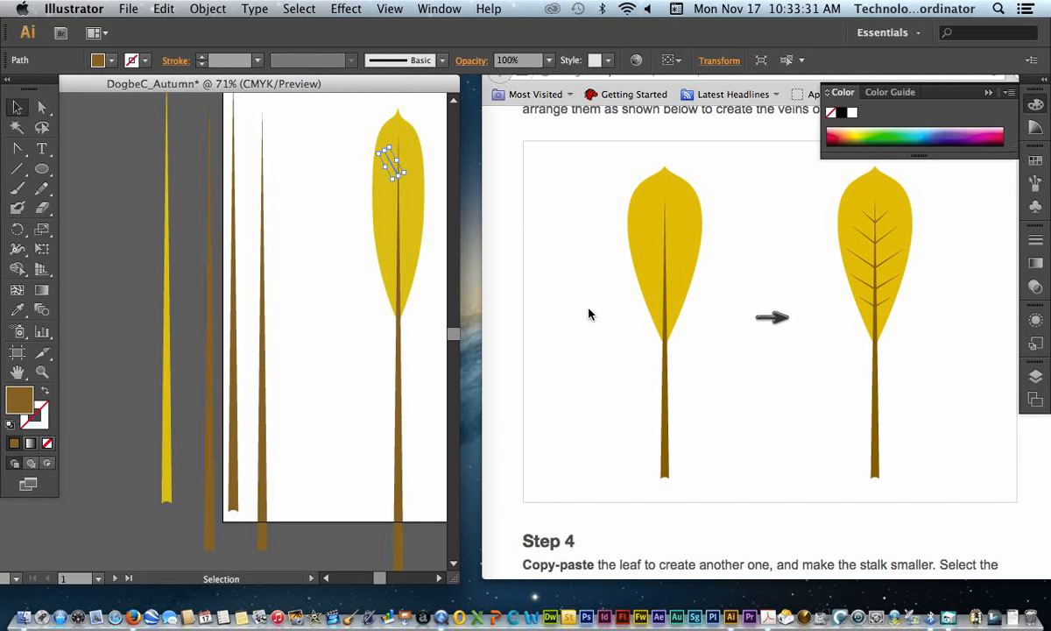
pyautogui.scroll(3, 591, 314)
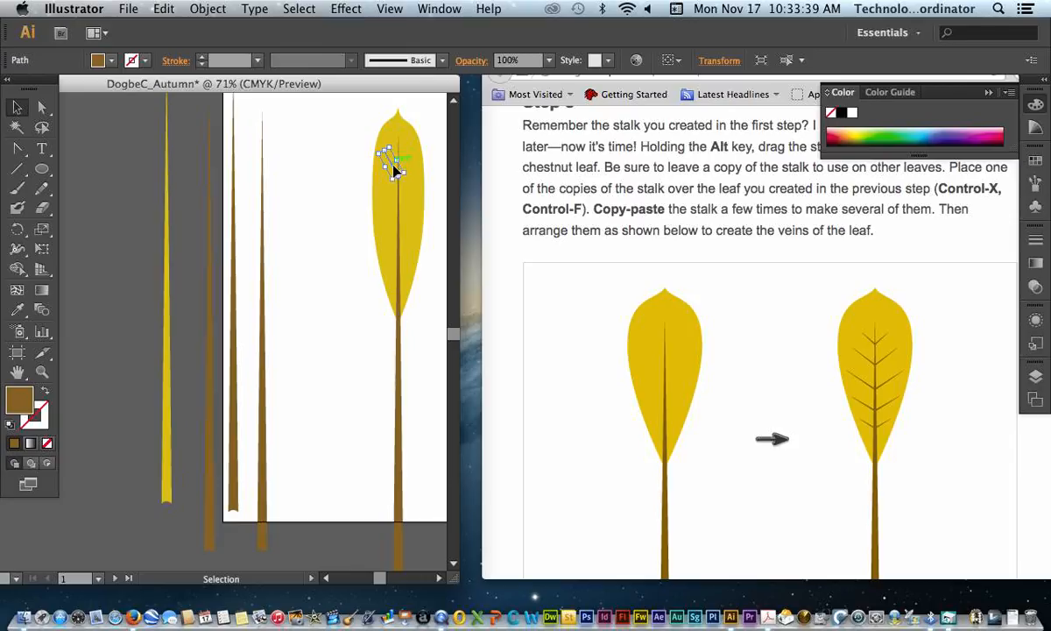
pyautogui.moveTo(396, 170); pyautogui.dragTo(392, 195)
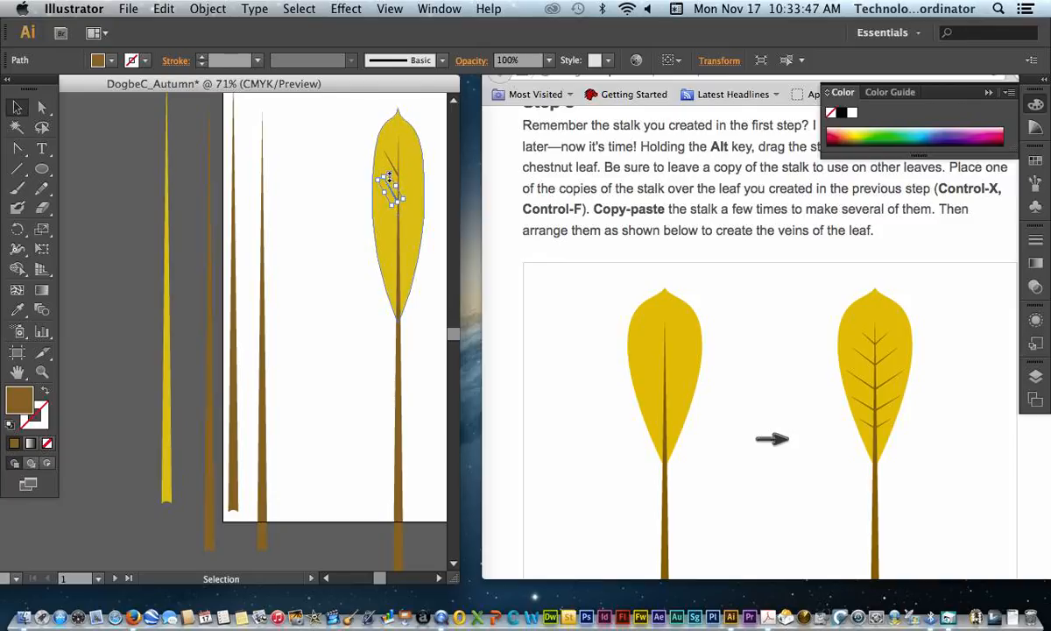
pyautogui.moveTo(389, 174); pyautogui.dragTo(389, 163)
pyautogui.click(417, 184)
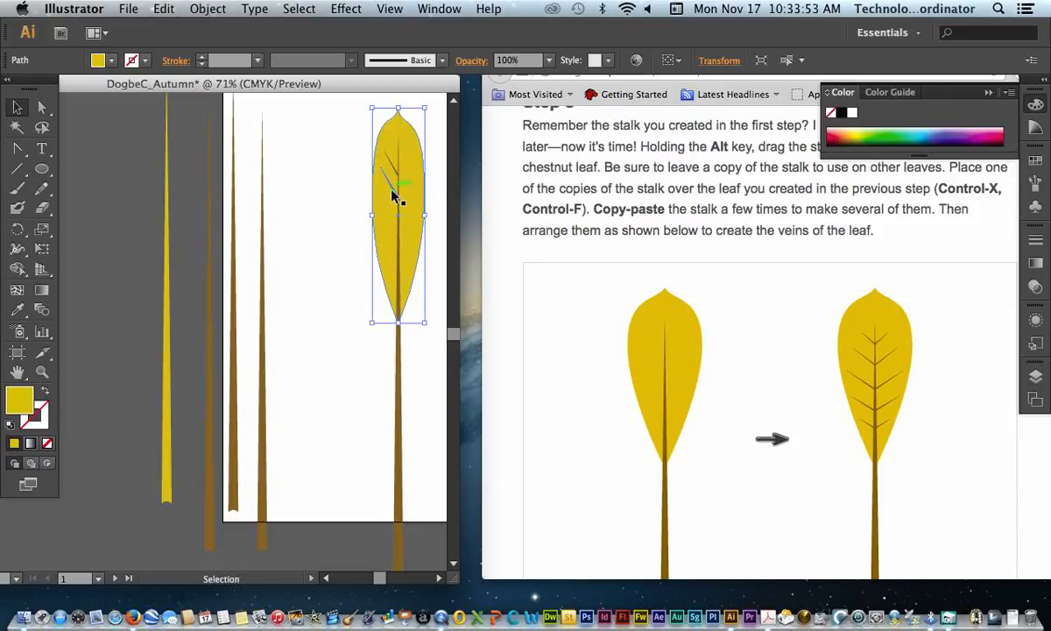
# Shorten the upper vein so that it is smaller than the one below it.
pyautogui.click(391, 191)
pyautogui.moveTo(392, 191); pyautogui.dragTo(392, 163)
pyautogui.click(415, 184)
pyautogui.click(435, 159)
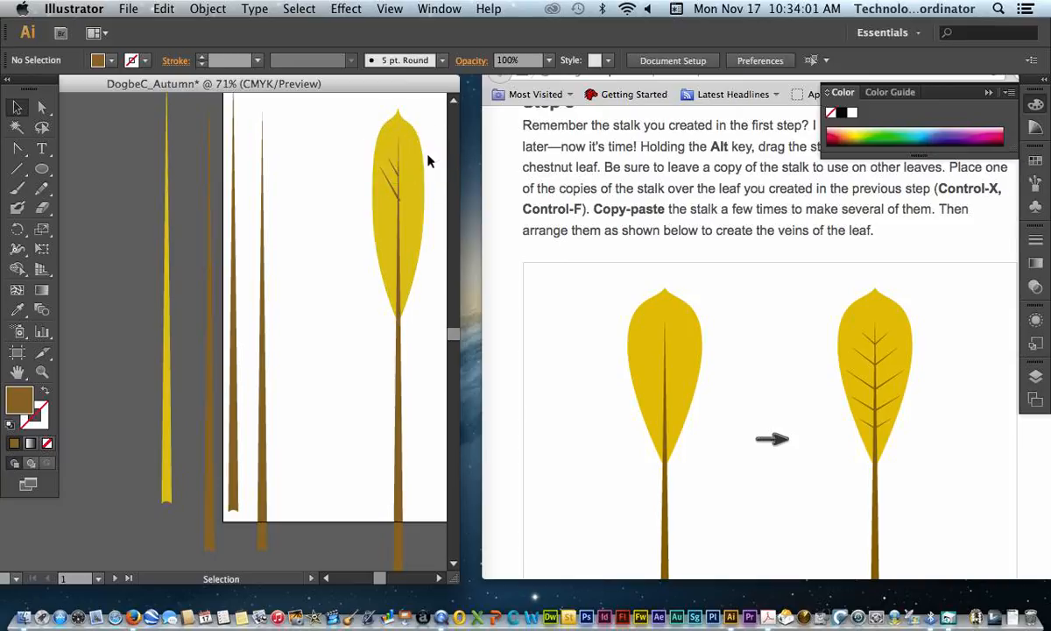
# Shorten the second vein slightly, rotate it to a flatter angle, and nudge it left so its base meets the central stalk.
pyautogui.click(399, 197)
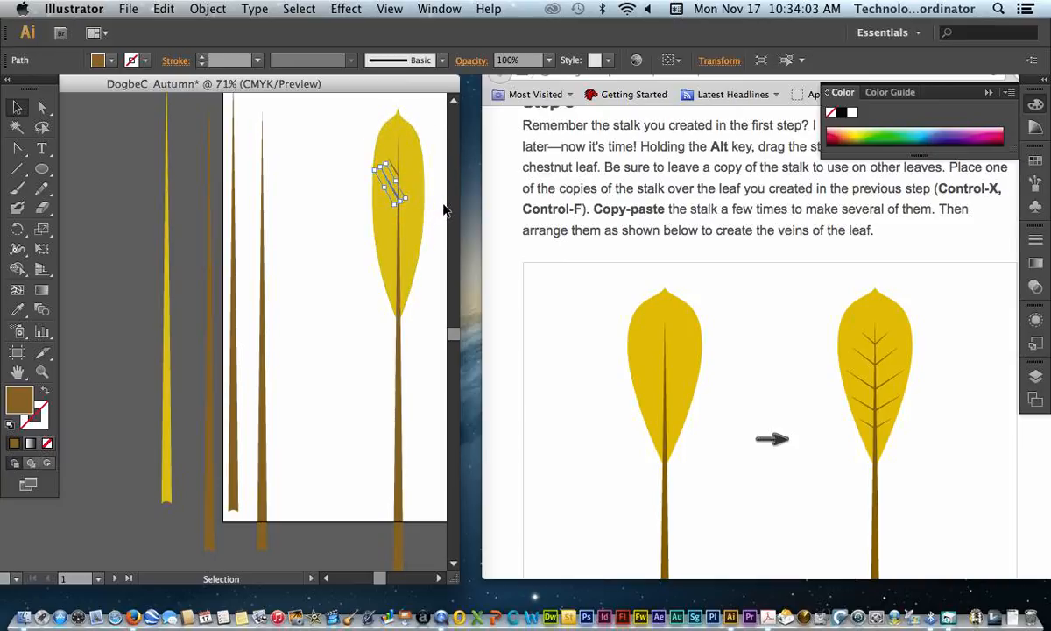
pyautogui.moveTo(377, 169); pyautogui.dragTo(383, 177)
pyautogui.click(334, 179)
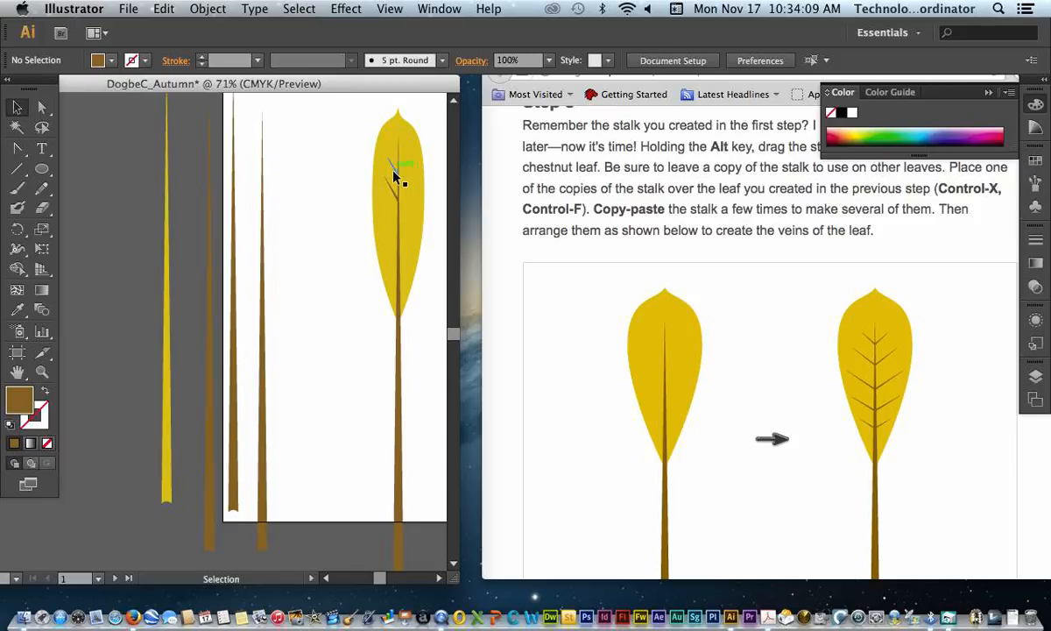
pyautogui.click(391, 187)
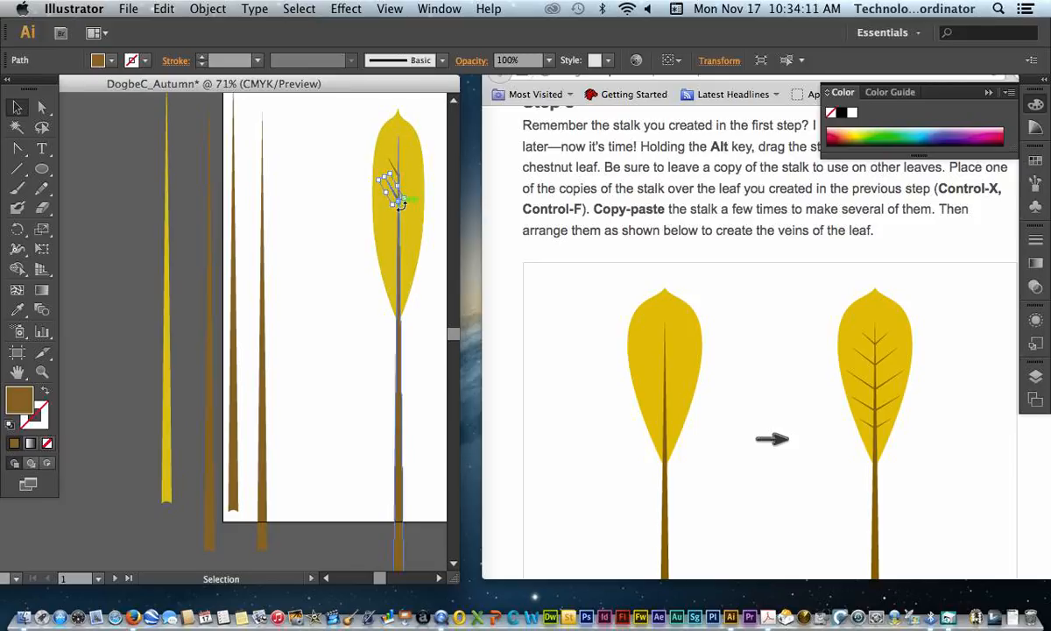
pyautogui.moveTo(399, 204); pyautogui.dragTo(405, 205)
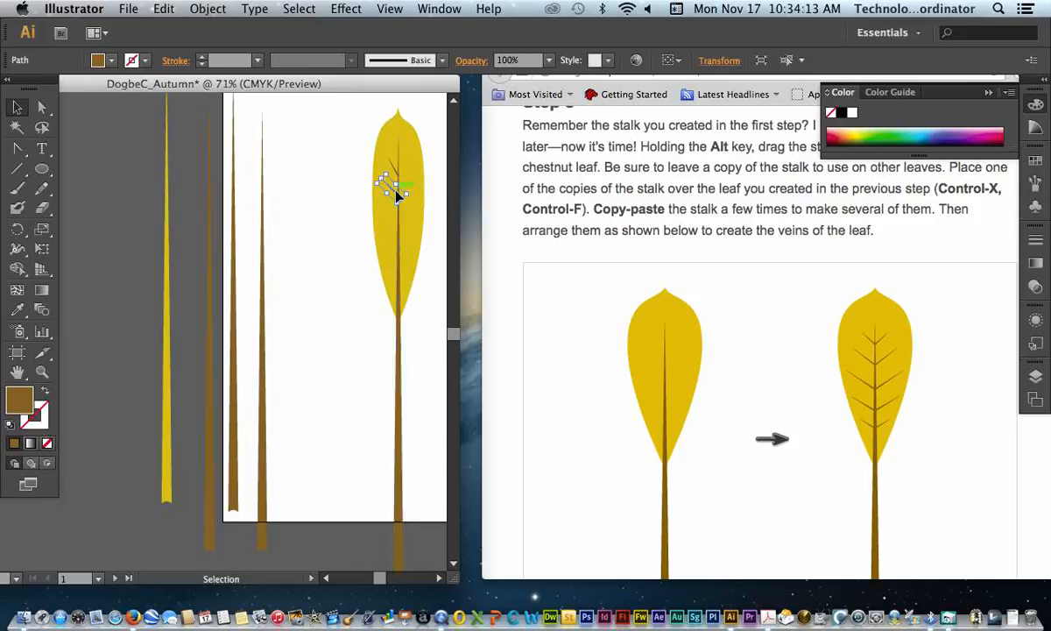
pyautogui.press('Left')
pyautogui.press('Left')
pyautogui.press('Left')
pyautogui.press('Left')
pyautogui.click(442, 210)
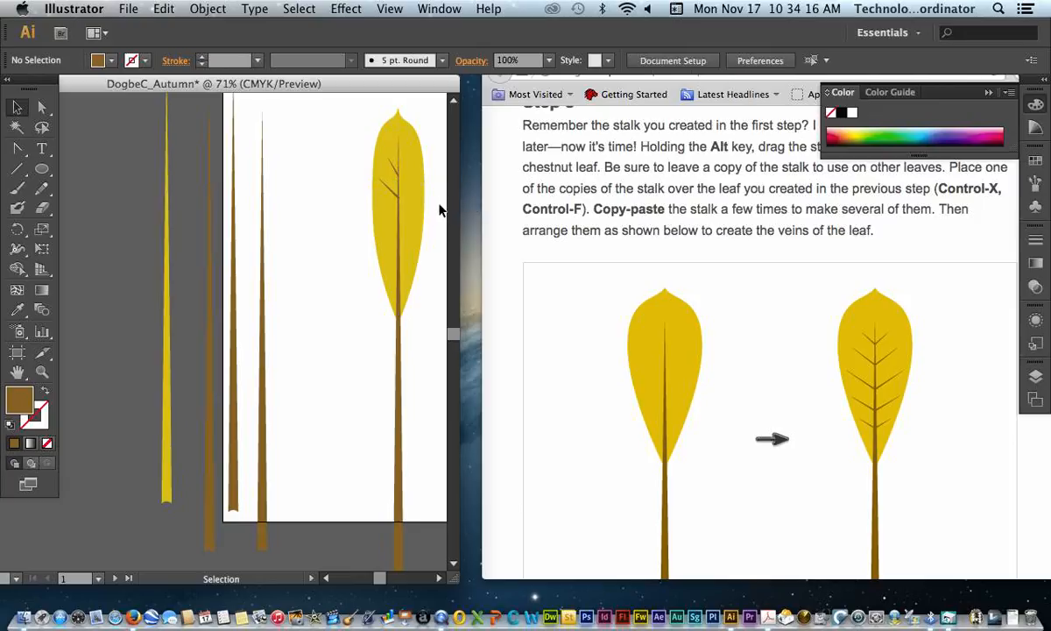
# Nudge the second vein slightly up along the central stalk.
pyautogui.click(392, 195)
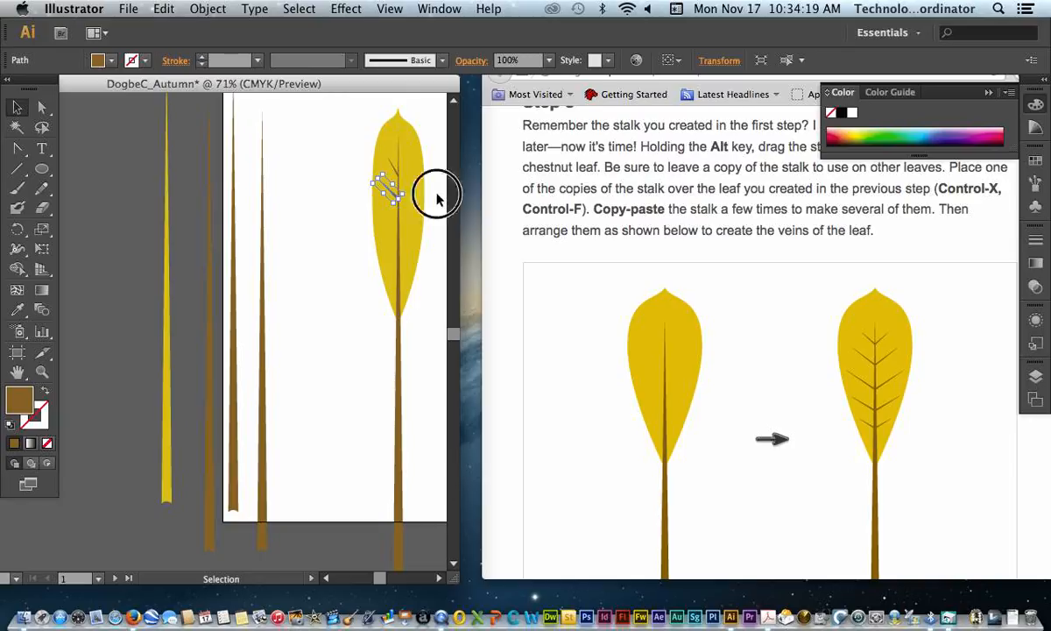
pyautogui.click(433, 194)
pyautogui.moveTo(396, 205); pyautogui.dragTo(395, 207)
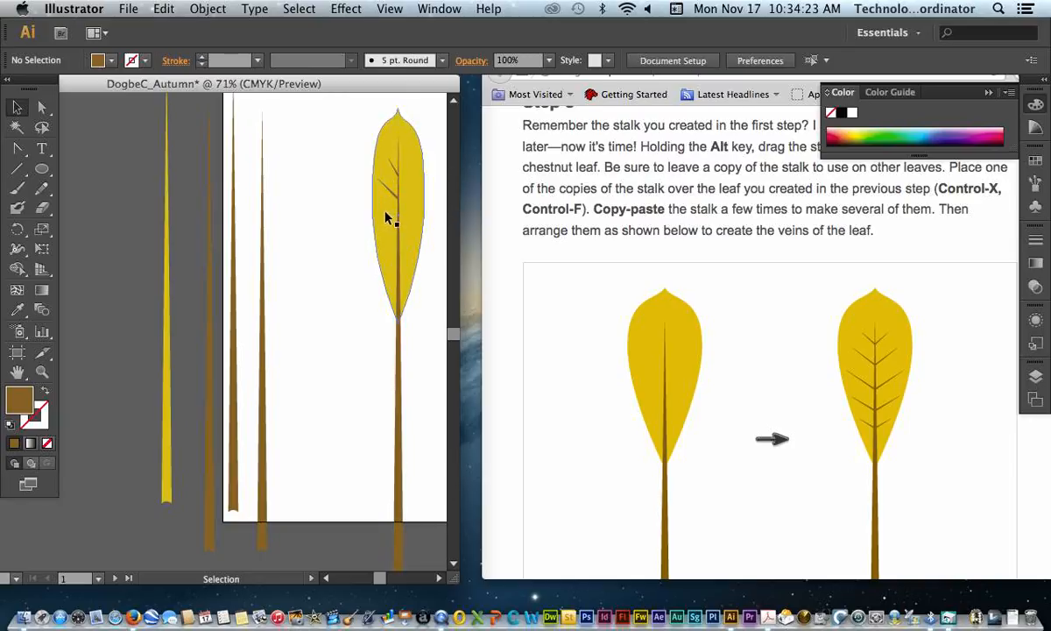
pyautogui.moveTo(398, 219); pyautogui.dragTo(394, 195)
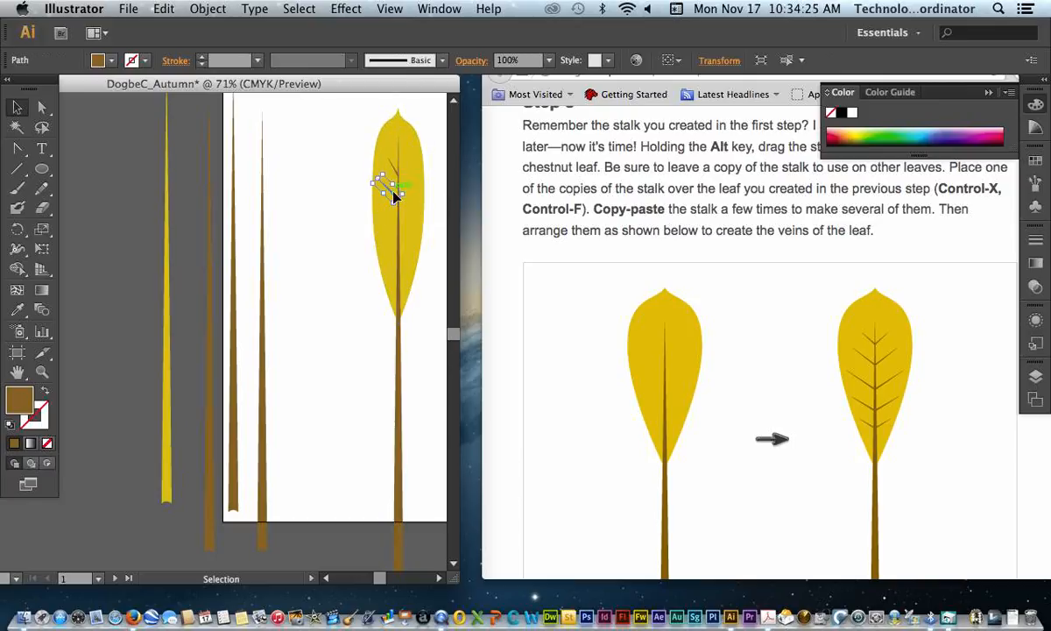
pyautogui.press('Up')
pyautogui.press('Up')
pyautogui.press('Up')
pyautogui.press('Up')
# Try to place a copy of the second vein farther down the central stalk.
pyautogui.press('super+c')
pyautogui.moveTo(394, 197); pyautogui.dragTo(393, 219)
pyautogui.press('super+c')
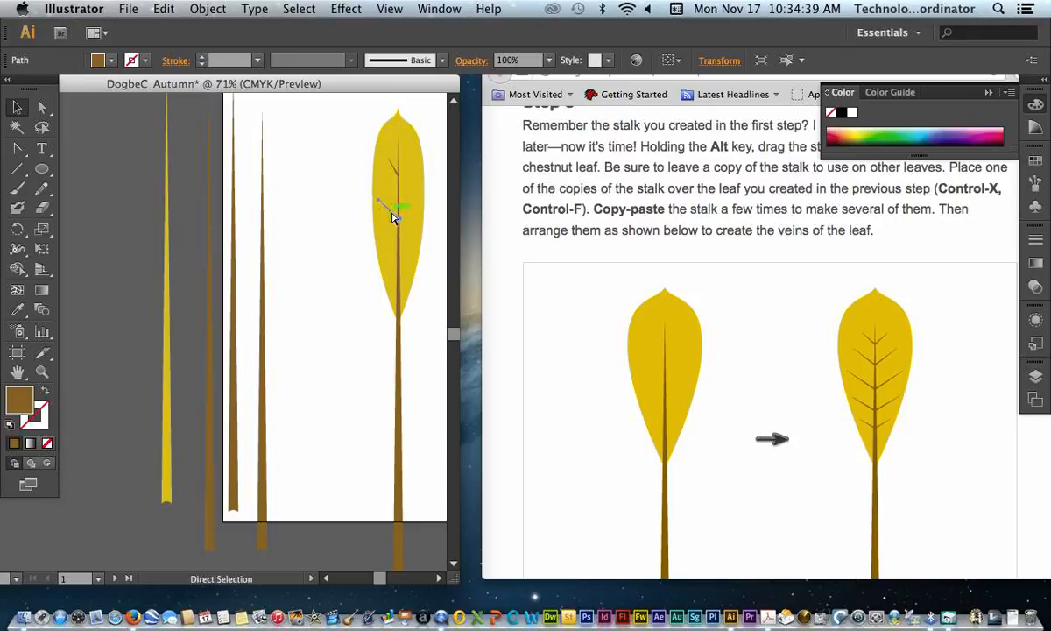
pyautogui.press('super+f')
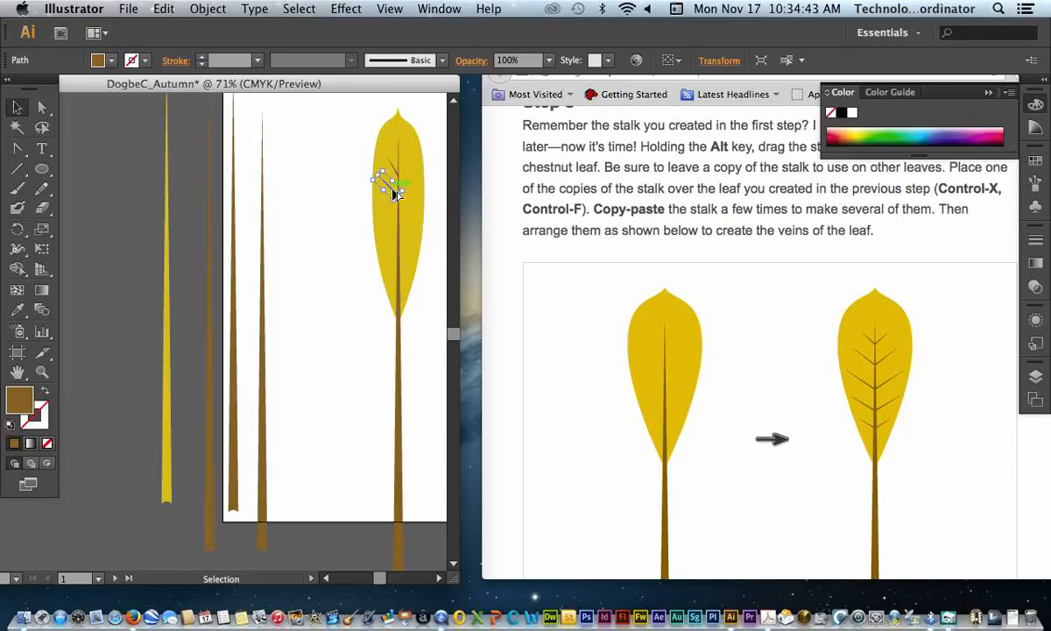
# Place a copy of the second vein below it as the third left vein and adjust its length to fit inside the leaf.
pyautogui.moveTo(395, 194); pyautogui.dragTo(368, 182)
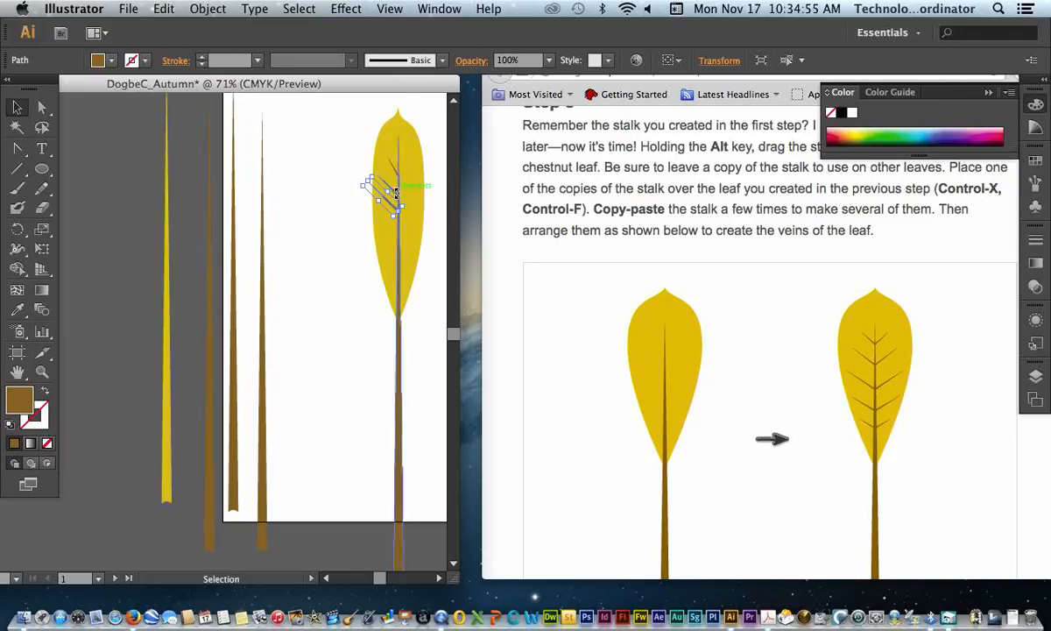
pyautogui.click(347, 236)
pyautogui.moveTo(392, 208)
pyautogui.mouseDown()
pyautogui.moveTo(366, 182)
pyautogui.moveTo(394, 191)
pyautogui.mouseUp()
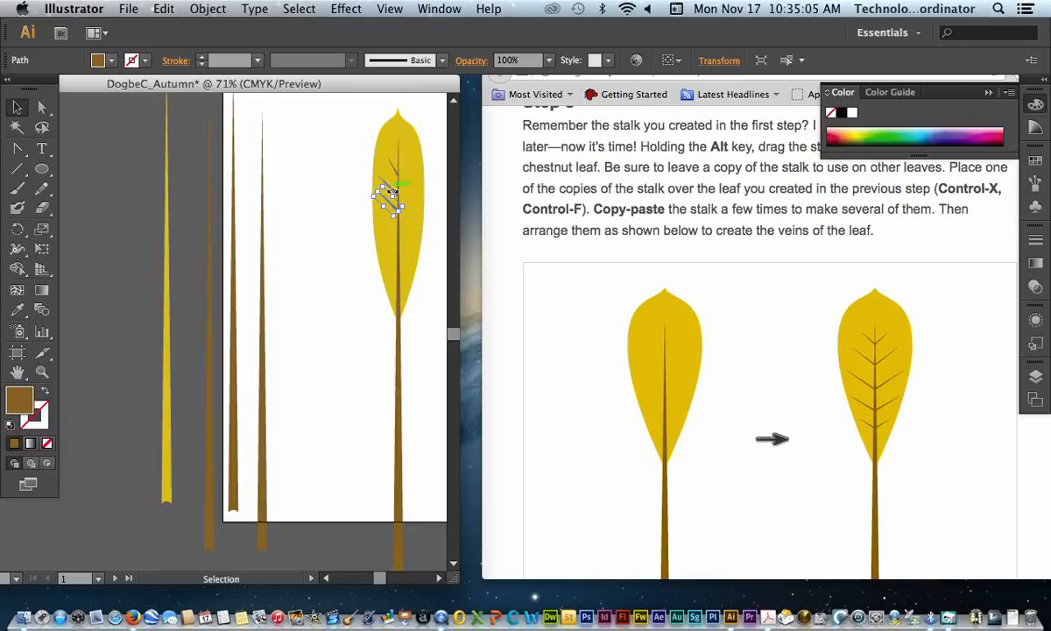
# Shorten the top and second veins so the left veins grow gradually longer down the leaf, keeping their bases on the stalk.
pyautogui.click(393, 192)
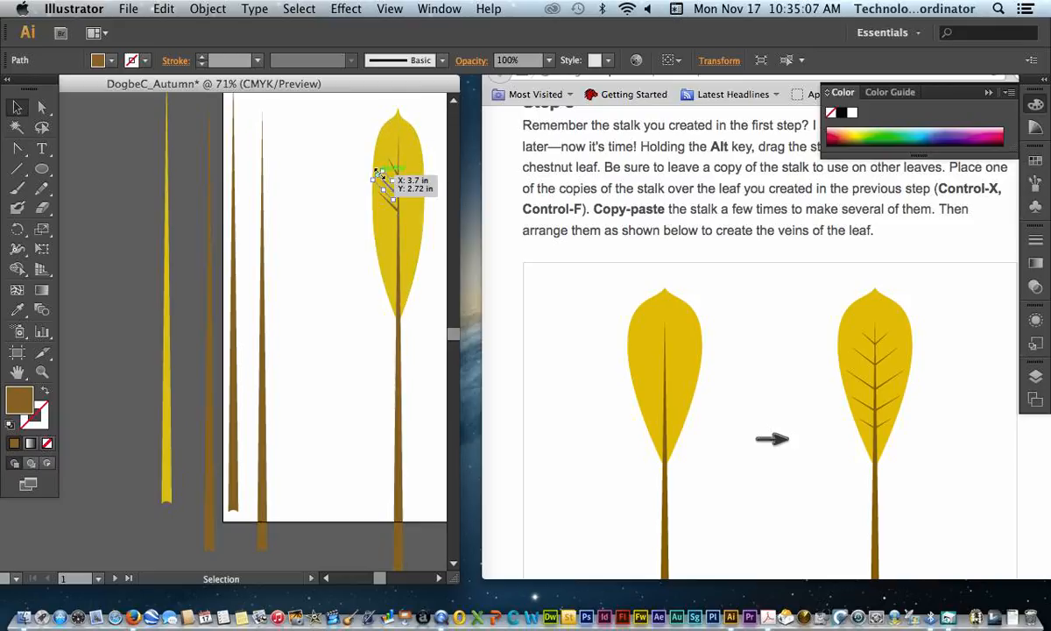
pyautogui.moveTo(377, 171)
pyautogui.mouseDown()
pyautogui.moveTo(389, 186)
pyautogui.moveTo(388, 161)
pyautogui.moveTo(394, 170)
pyautogui.mouseUp()
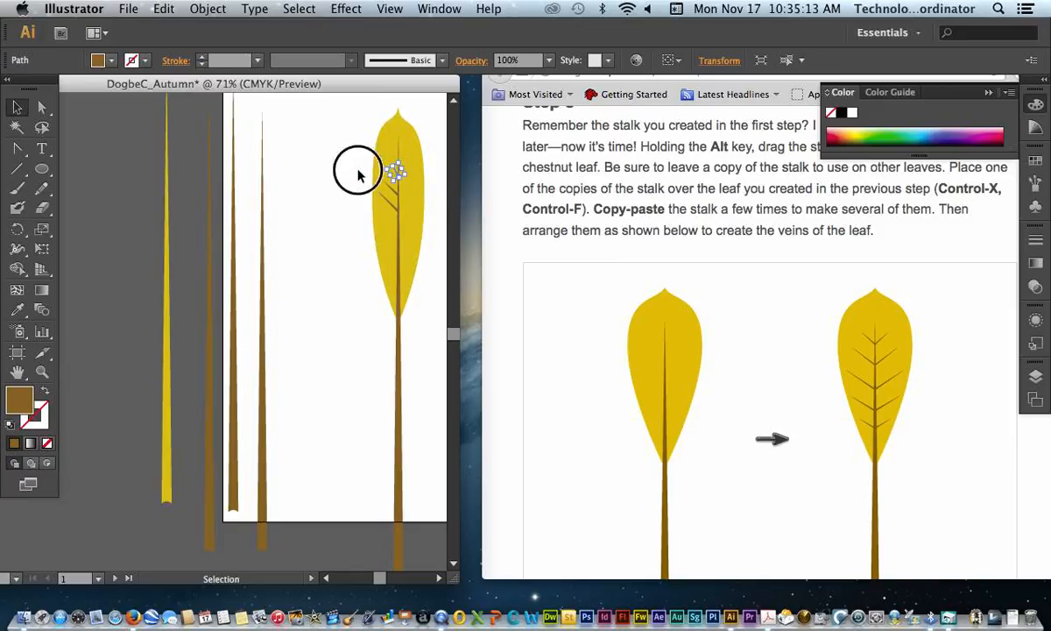
pyautogui.click(359, 175)
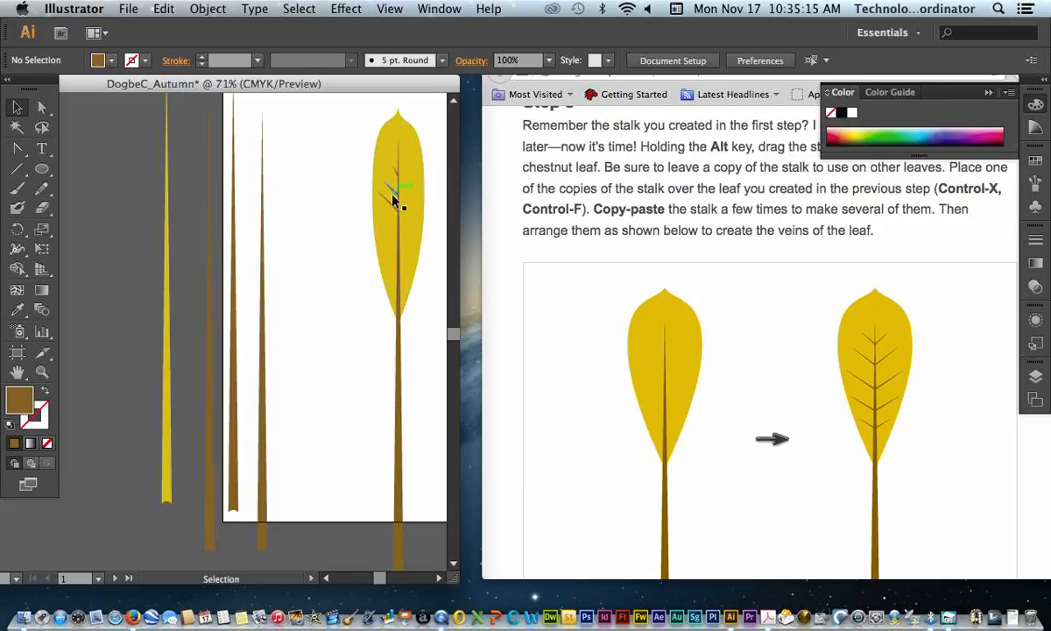
pyautogui.click(395, 192)
pyautogui.moveTo(395, 192); pyautogui.dragTo(395, 192)
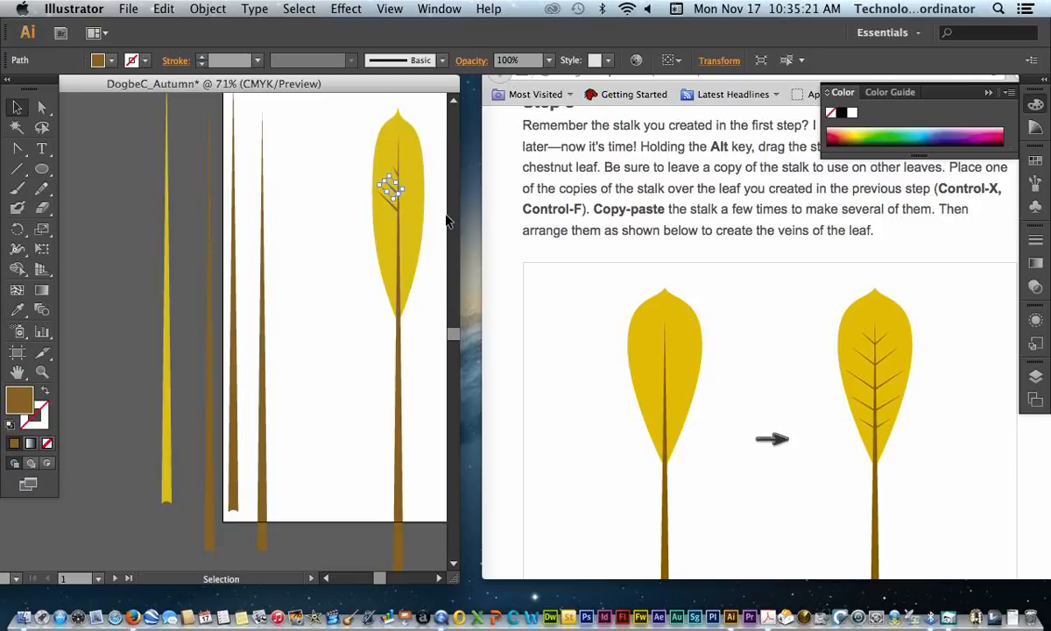
# Place a copy of the second vein below the third as the fourth left vein, adjusting its size and position against the stalk.
pyautogui.click(393, 191)
pyautogui.moveTo(394, 191); pyautogui.dragTo(391, 243)
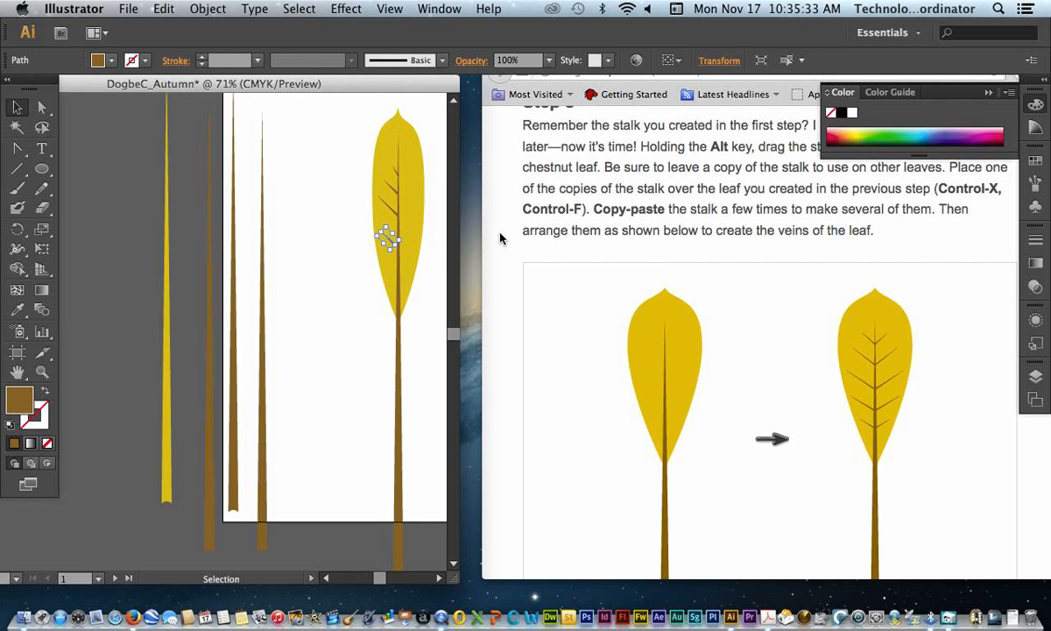
pyautogui.click(324, 226)
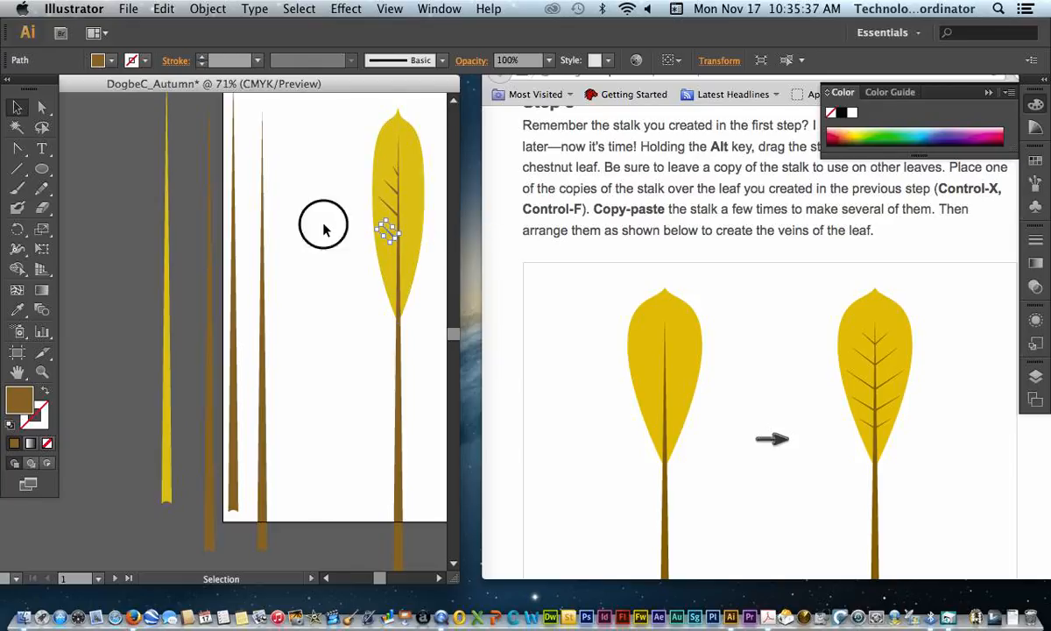
pyautogui.moveTo(394, 231); pyautogui.dragTo(393, 229)
pyautogui.click(319, 239)
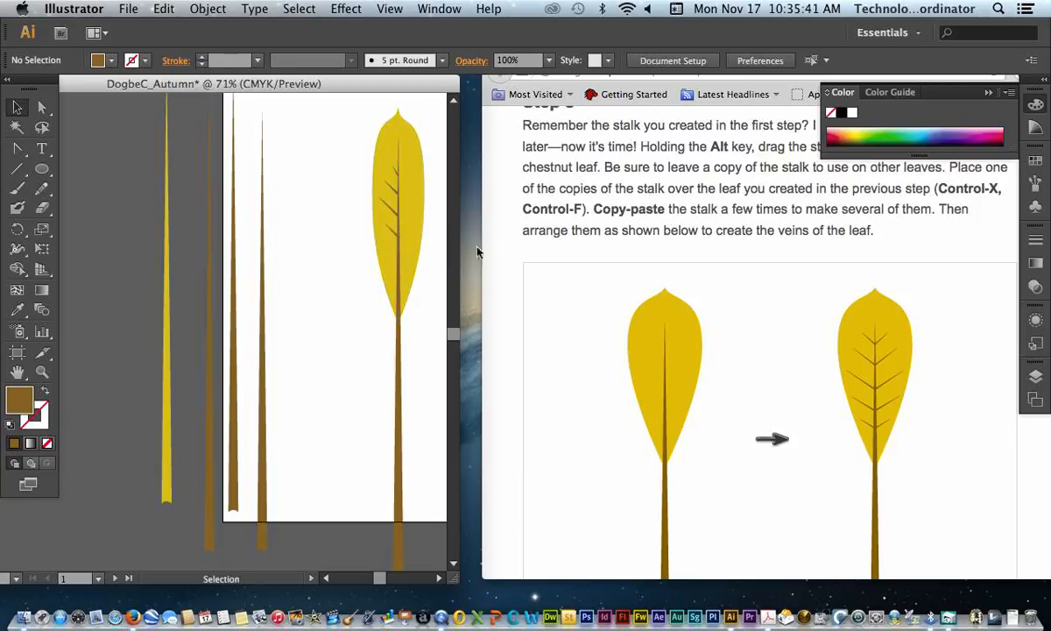
pyautogui.click(398, 233)
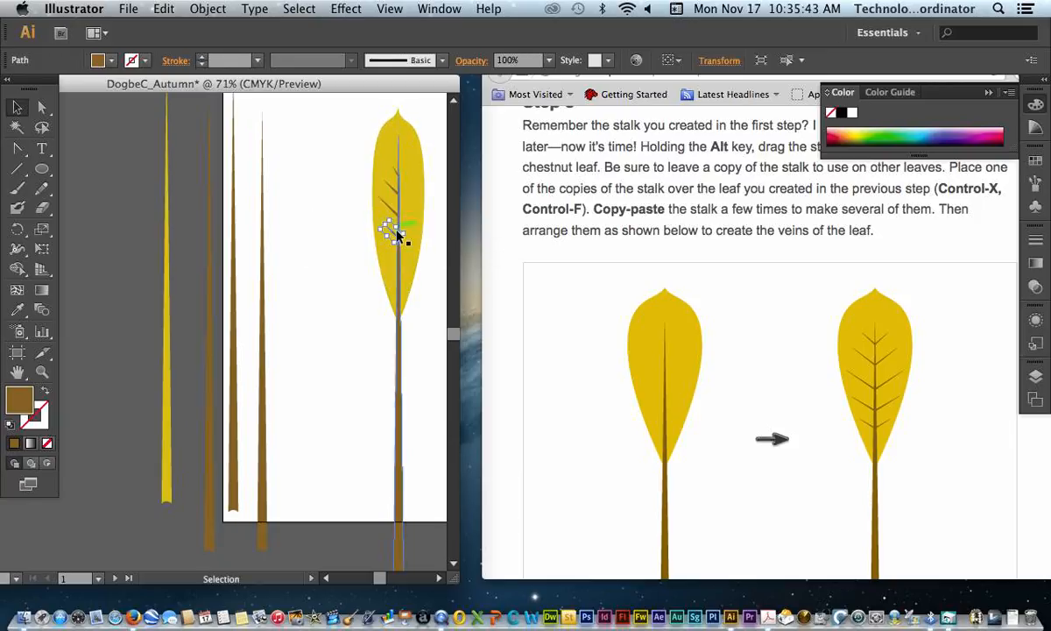
pyautogui.click(336, 239)
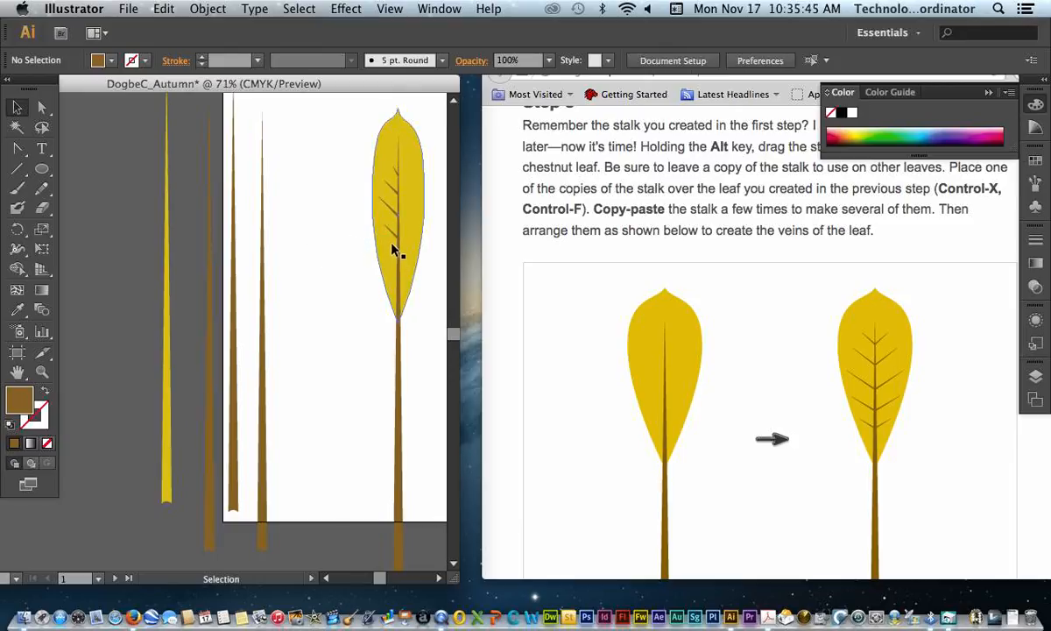
pyautogui.click(391, 232)
pyautogui.moveTo(391, 232); pyautogui.dragTo(384, 221)
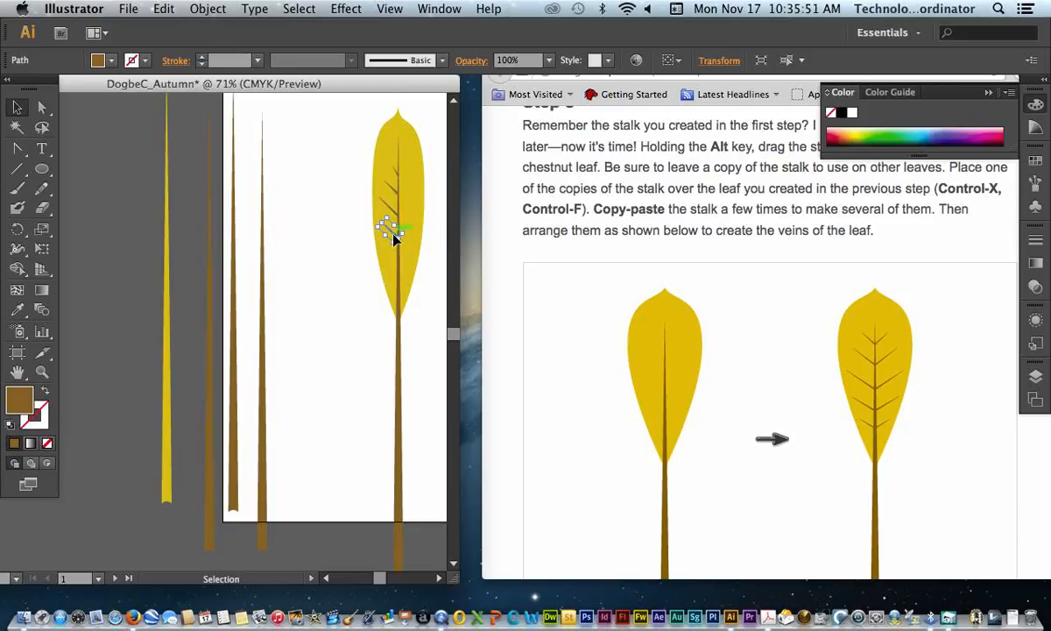
# Place a copy of the fourth vein below it on the central stalk as the fifth left vein.
pyautogui.moveTo(393, 234); pyautogui.dragTo(390, 258)
pyautogui.click(434, 221)
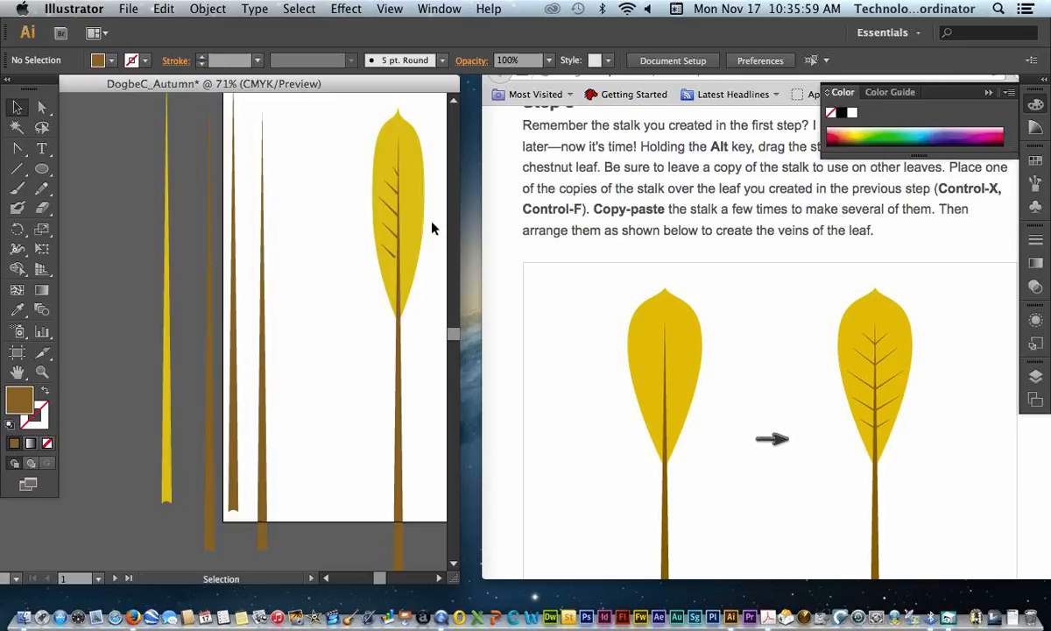
pyautogui.click(392, 257)
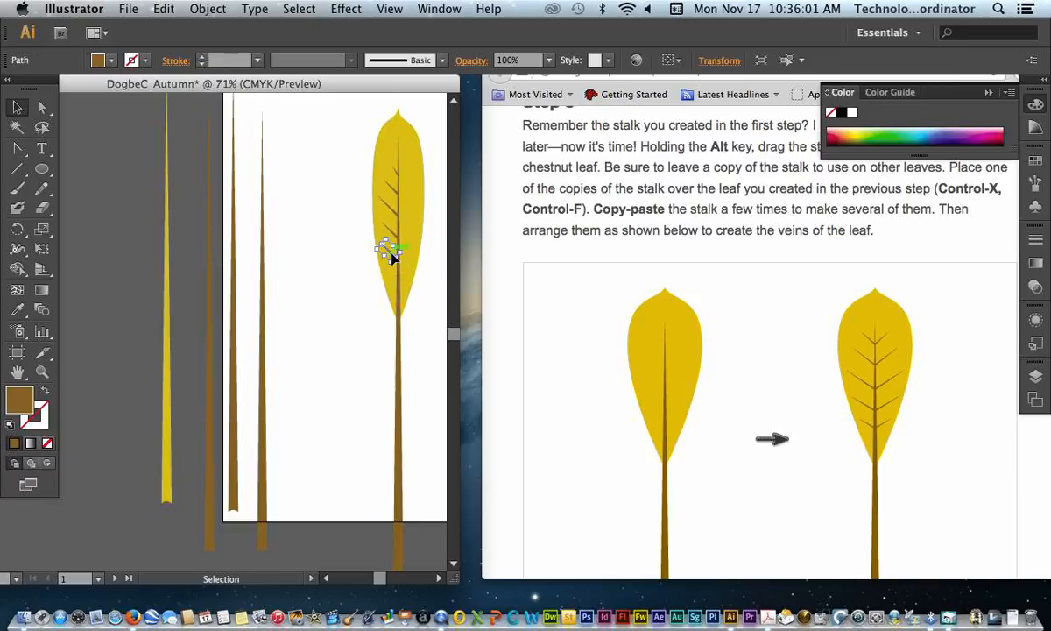
pyautogui.click(420, 256)
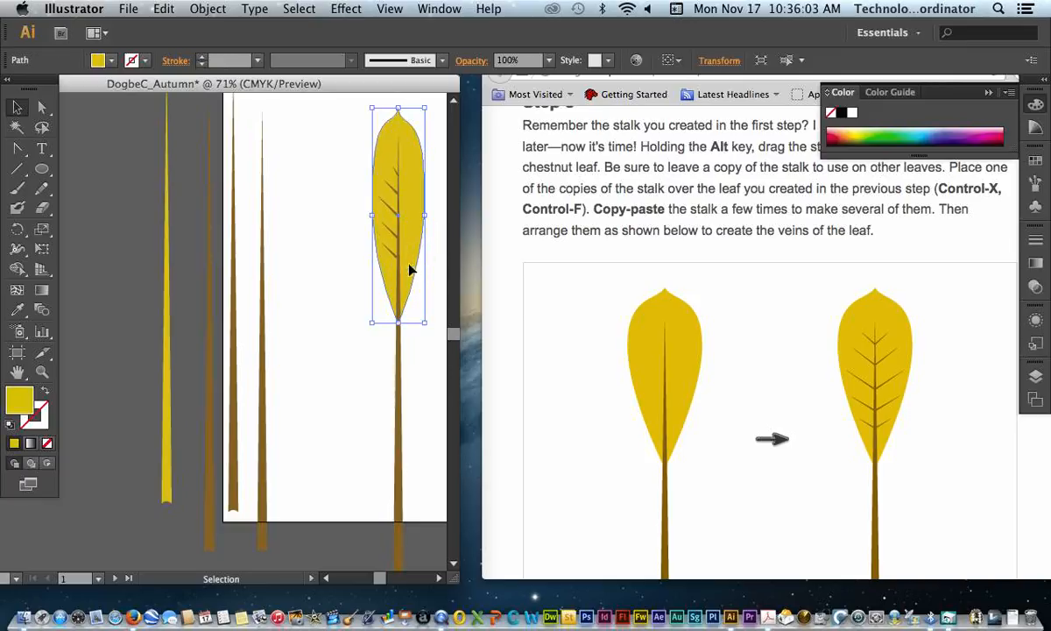
# Adjust the positions of the fourth and fifth left veins so they are evenly spaced with their bases on the stalk.
pyautogui.click(393, 257)
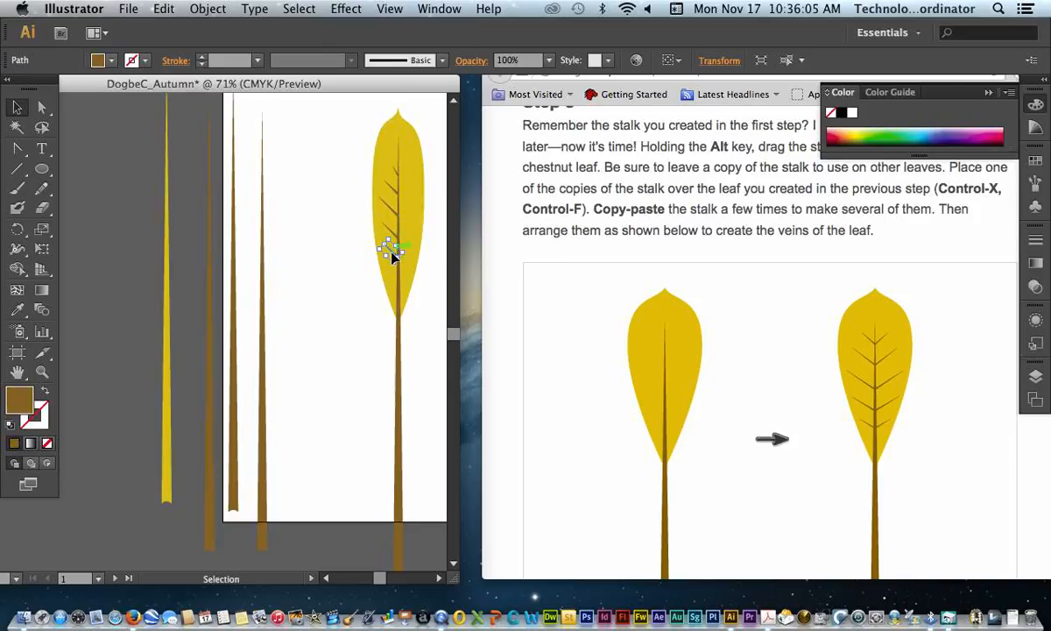
pyautogui.moveTo(395, 253); pyautogui.dragTo(394, 257)
pyautogui.moveTo(391, 260); pyautogui.dragTo(390, 235)
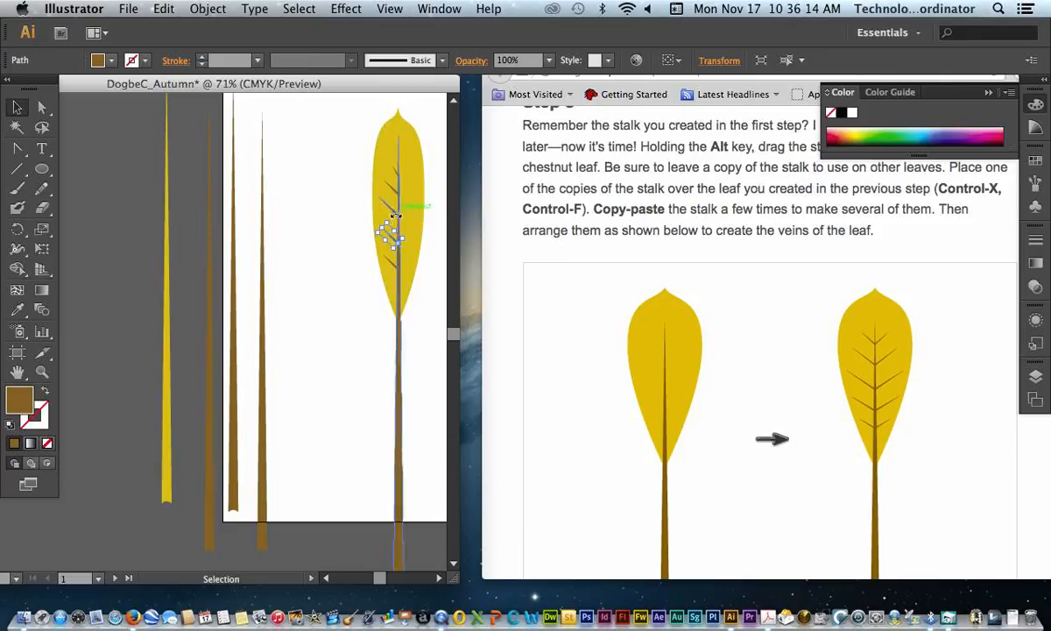
pyautogui.click(332, 209)
pyautogui.click(395, 210)
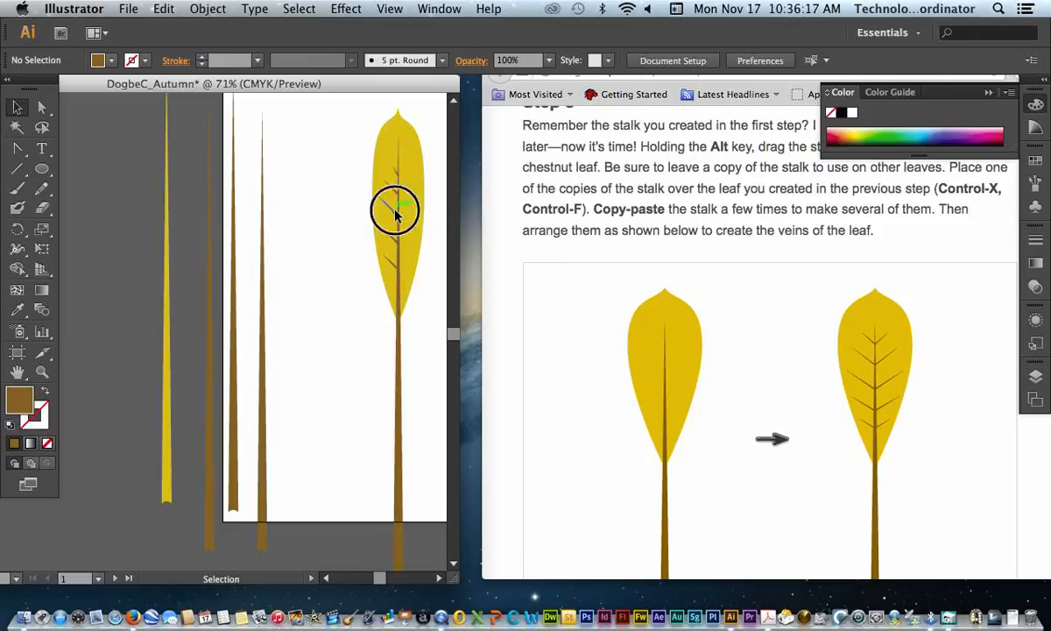
pyautogui.click(348, 217)
# Select all five left veins and create a reflected copy of them across the vertical axis.
pyautogui.click(392, 174)
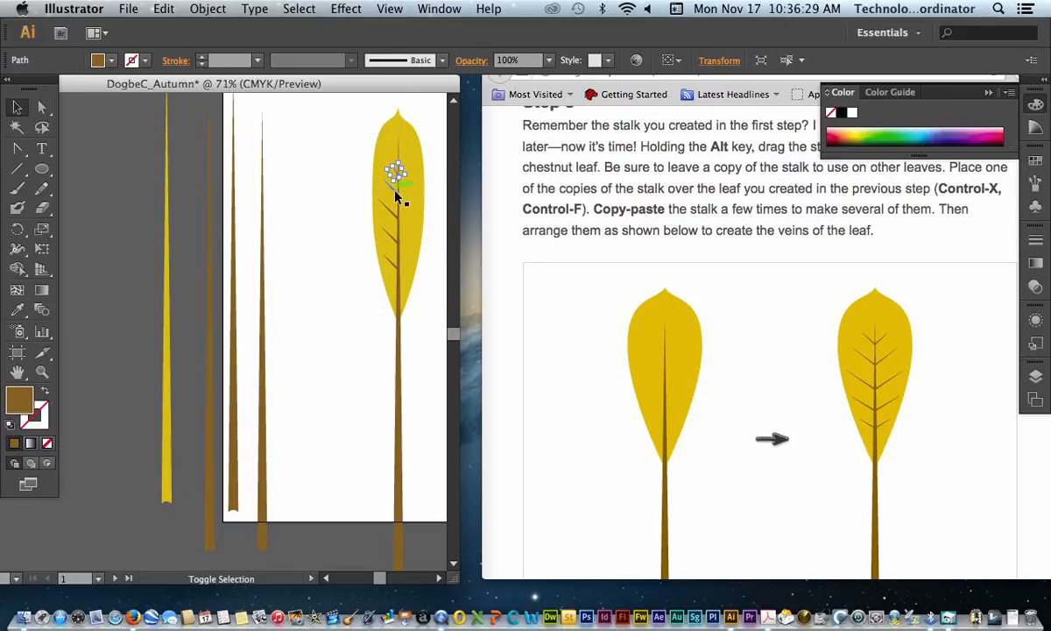
pyautogui.click(396, 196)
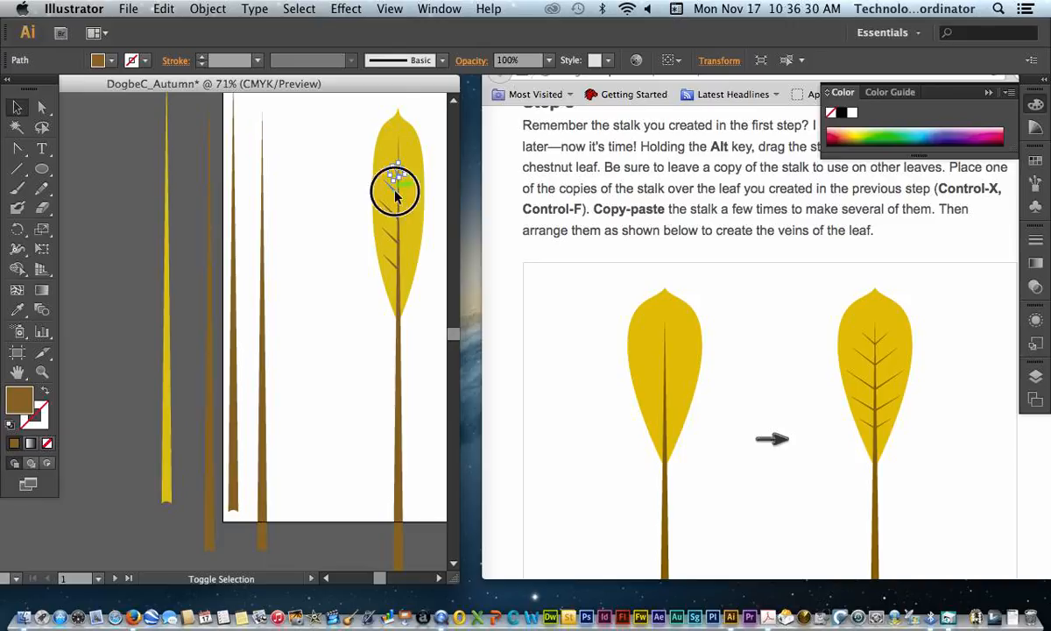
pyautogui.keyDown('shift'); pyautogui.click(390, 235); pyautogui.keyUp('shift')
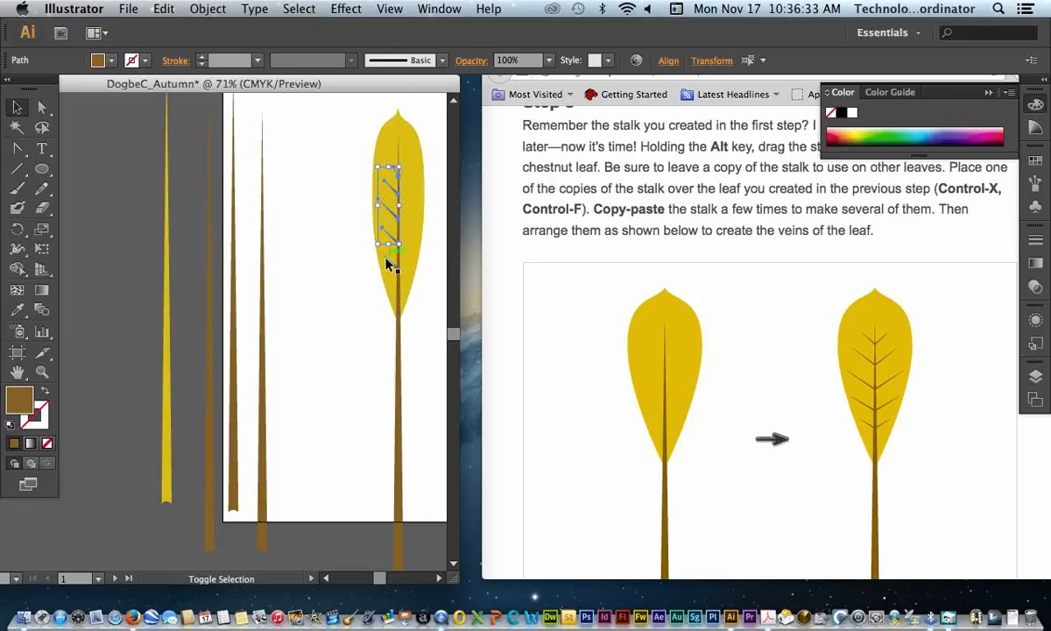
pyautogui.keyDown('shift'); pyautogui.click(391, 258); pyautogui.keyUp('shift')
pyautogui.click(16, 228)
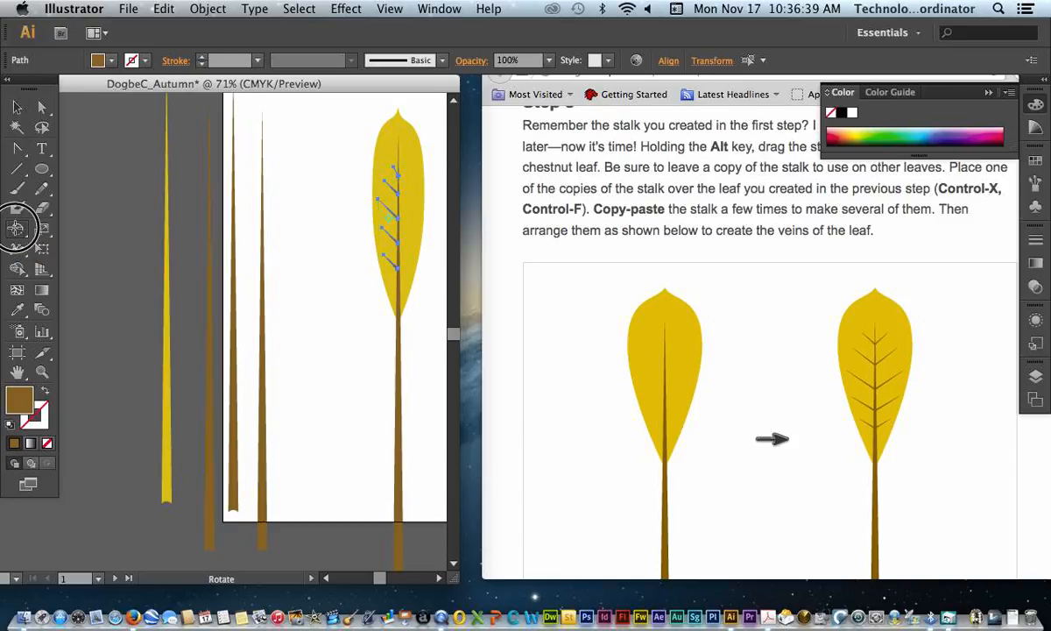
pyautogui.moveTo(17, 228); pyautogui.dragTo(52, 244)
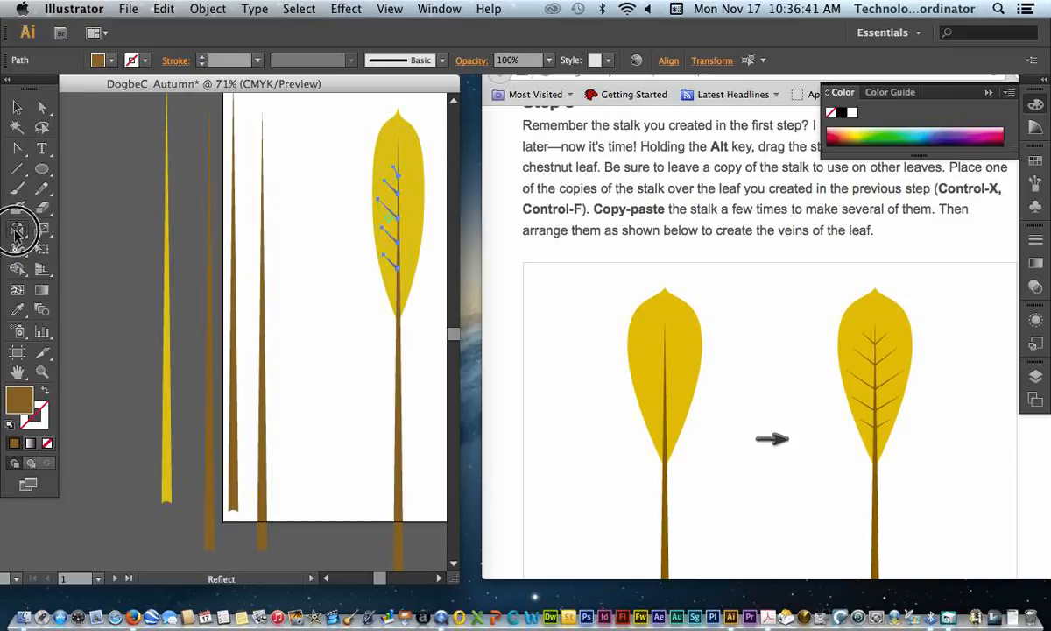
pyautogui.doubleClick(16, 231)
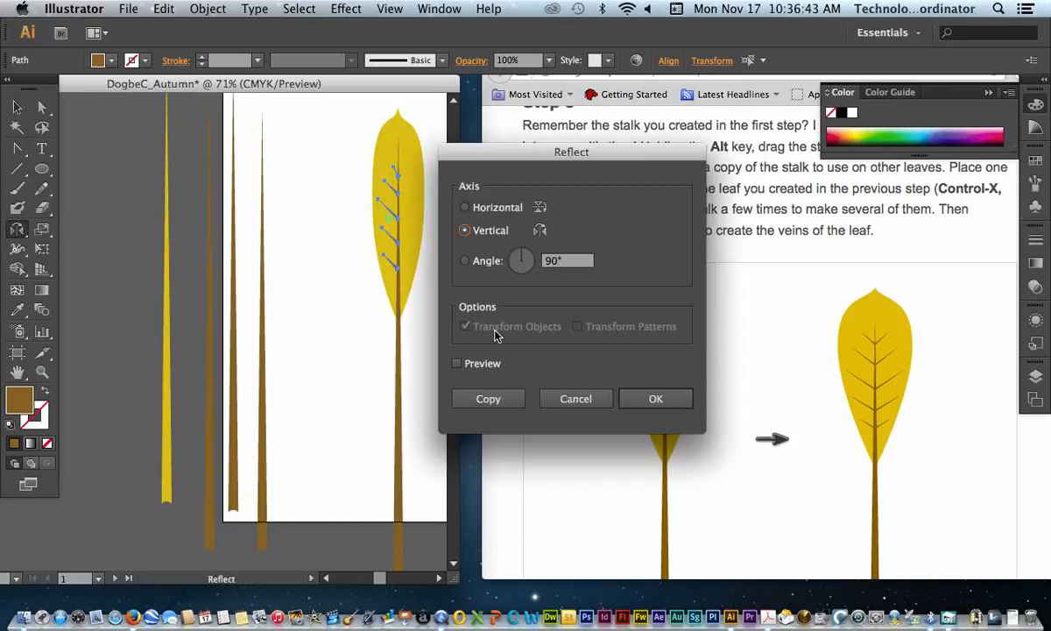
pyautogui.click(489, 398)
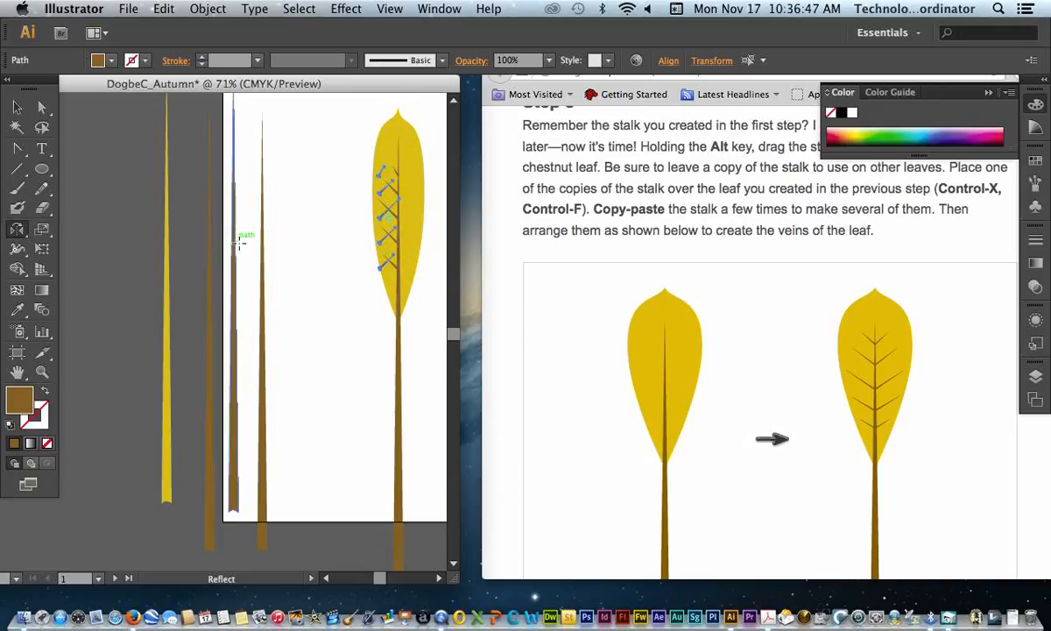
# Move the reflected veins to the right half of the leaf so their bases meet the left veins at the stalk.
pyautogui.click(16, 106)
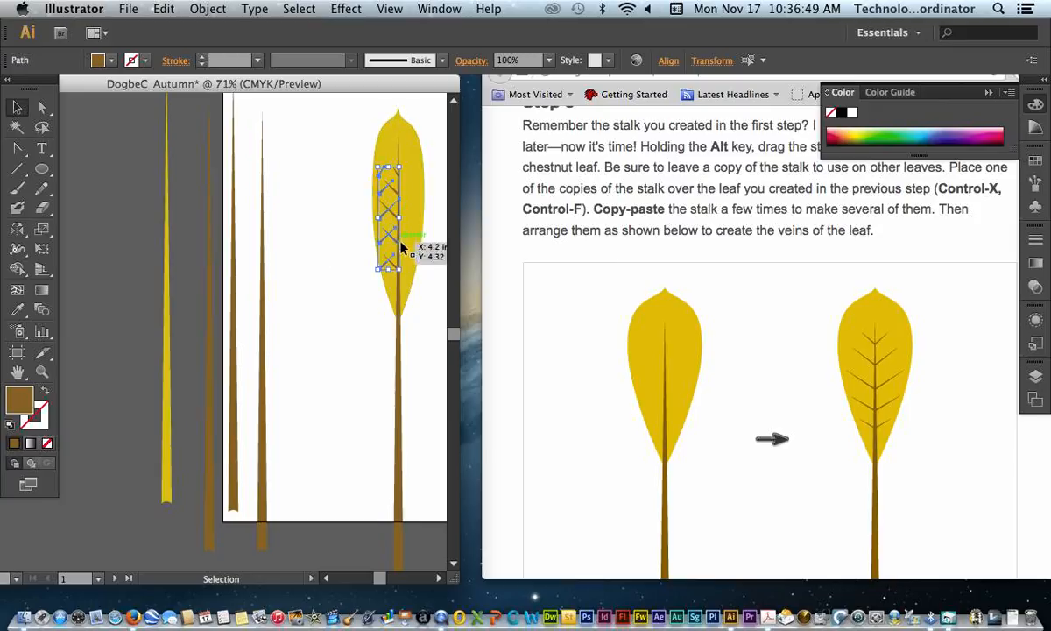
pyautogui.press('Right')
pyautogui.press('Right')
pyautogui.press('Right')
pyautogui.press('Right')
pyautogui.press('Right')
pyautogui.press('Right')
pyautogui.press('Right')
pyautogui.press('Right')
pyautogui.press('Right')
pyautogui.press('Right')
pyautogui.press('Right')
pyautogui.press('Right')
pyautogui.press('Right')
pyautogui.press('Right')
pyautogui.press('Right')
pyautogui.press('Right')
pyautogui.press('Right')
pyautogui.press('Right')
pyautogui.press('Right')
pyautogui.press('Right')
pyautogui.press('Right')
pyautogui.press('Right')
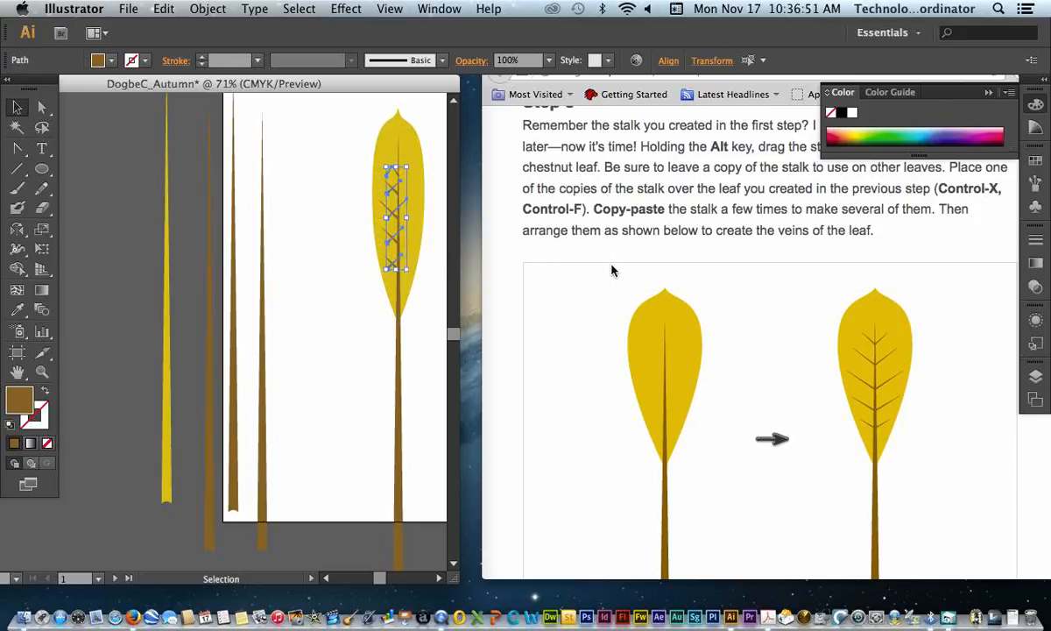
pyautogui.press('Right')
pyautogui.press('Right')
pyautogui.press('Right')
pyautogui.press('Right')
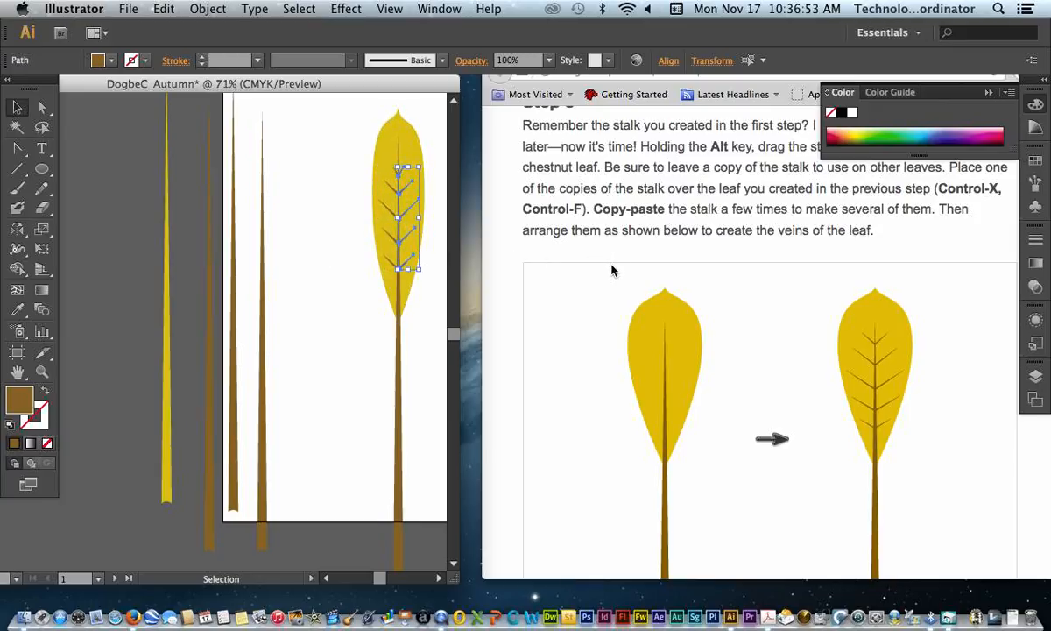
pyautogui.press('Right')
pyautogui.press('Right')
pyautogui.press('Right')
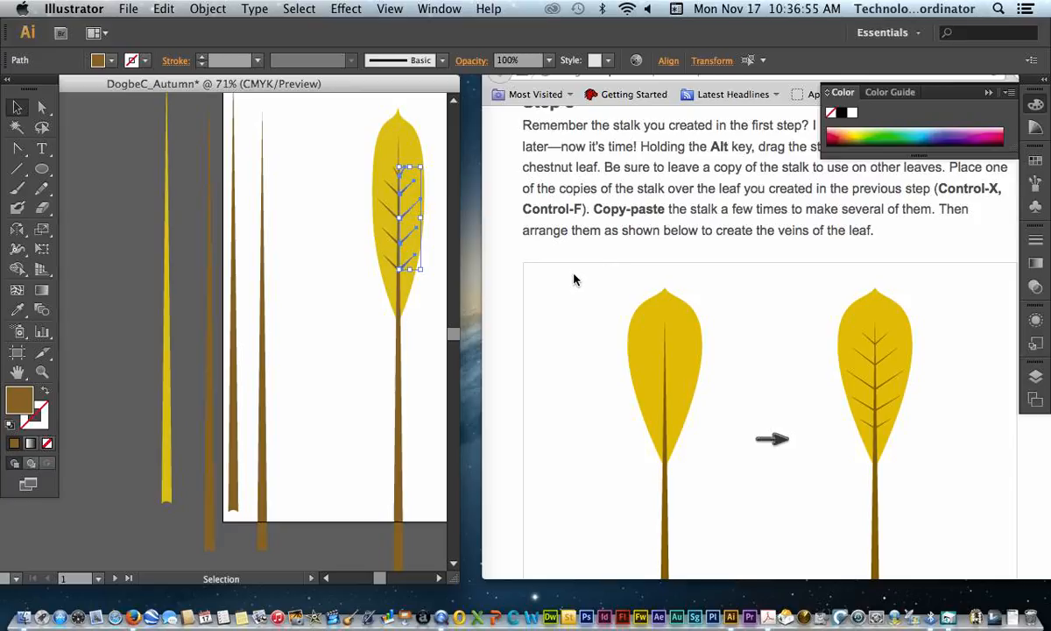
pyautogui.click(336, 261)
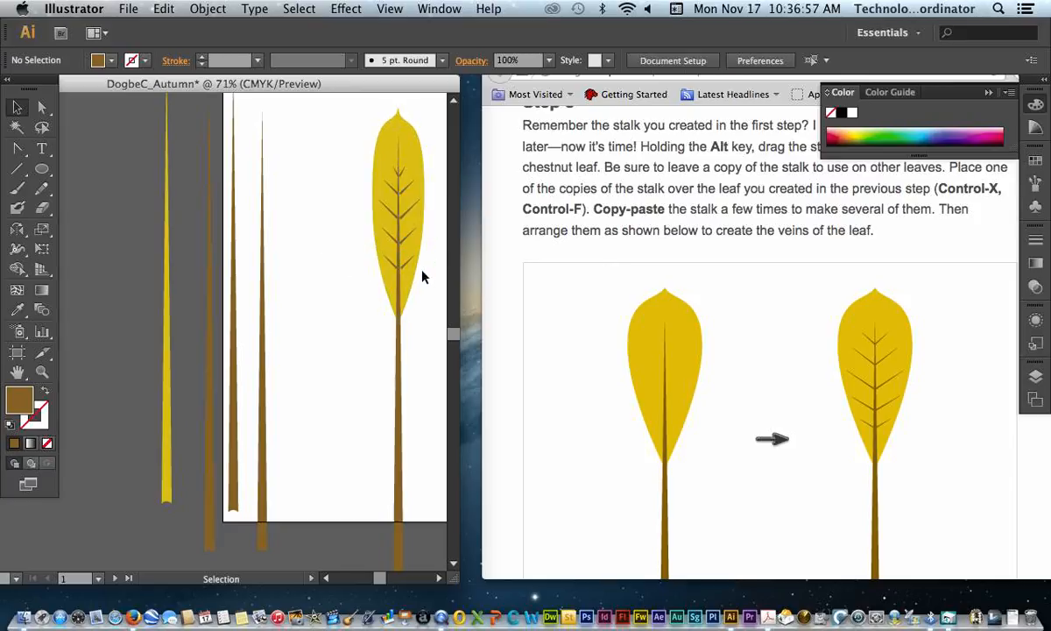
pyautogui.press('super+z')
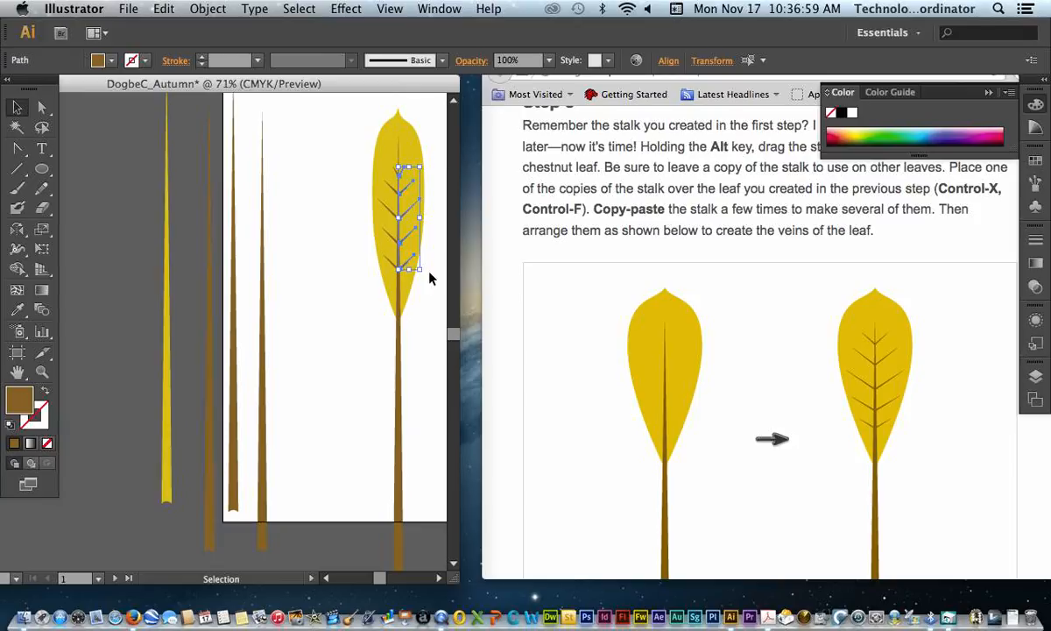
pyautogui.click(337, 277)
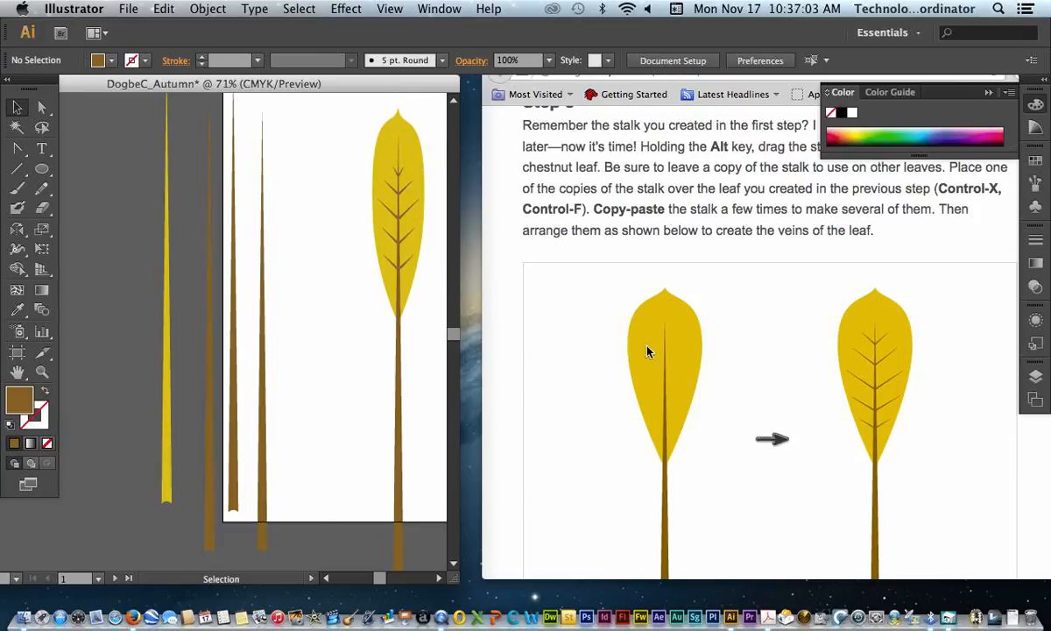
# Go to Step 4 of the tutorial and duplicate the whole chestnut leaf with its veins and stalk.
pyautogui.scroll(-5, 709, 363)
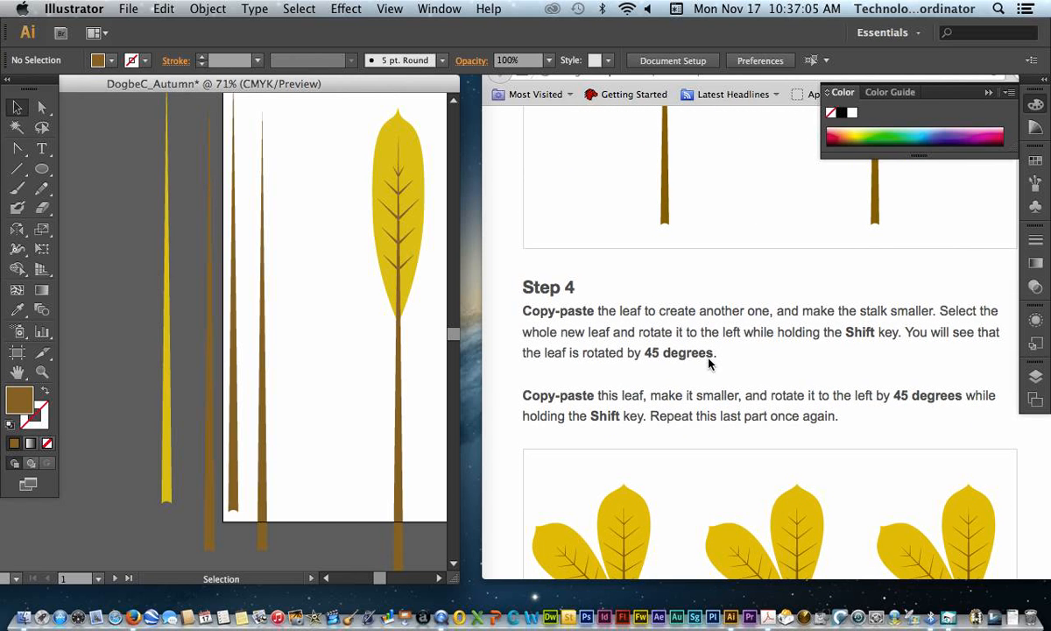
pyautogui.scroll(-1, 709, 363)
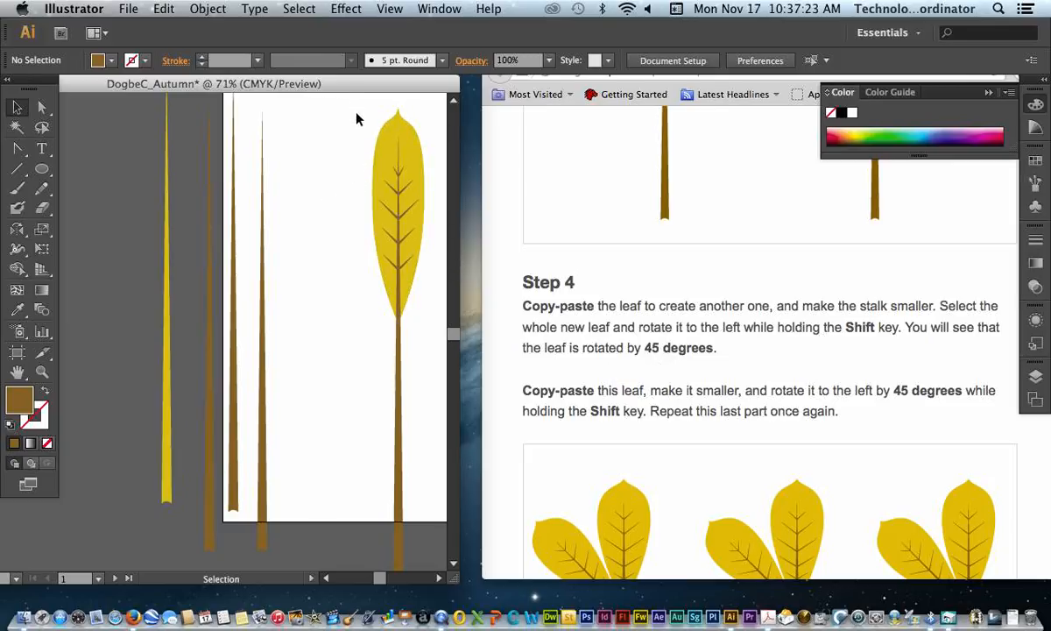
pyautogui.moveTo(362, 116); pyautogui.dragTo(354, 456)
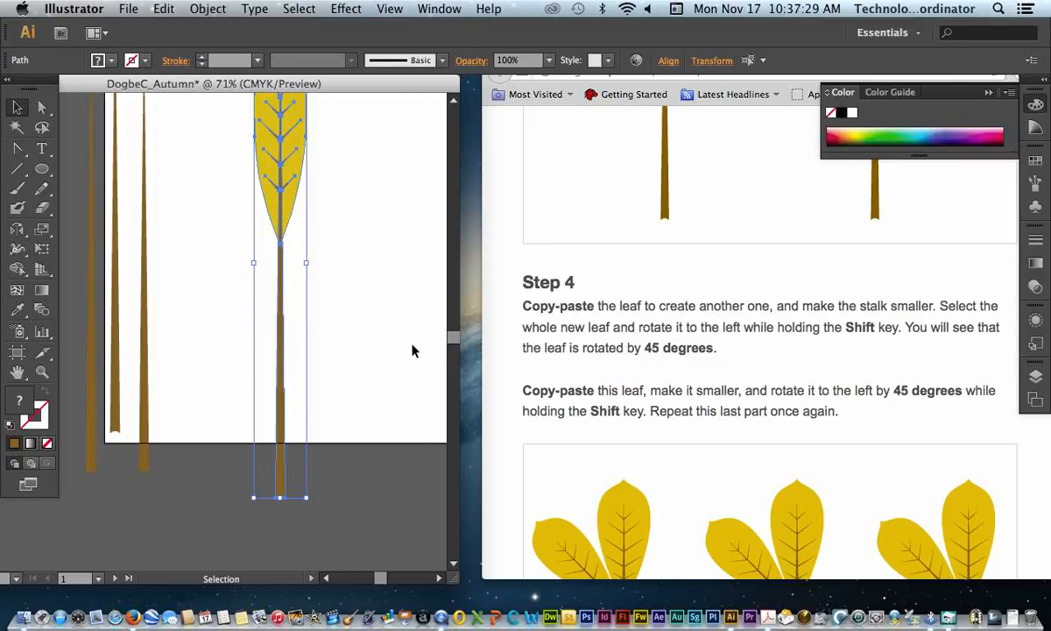
pyautogui.press('a')
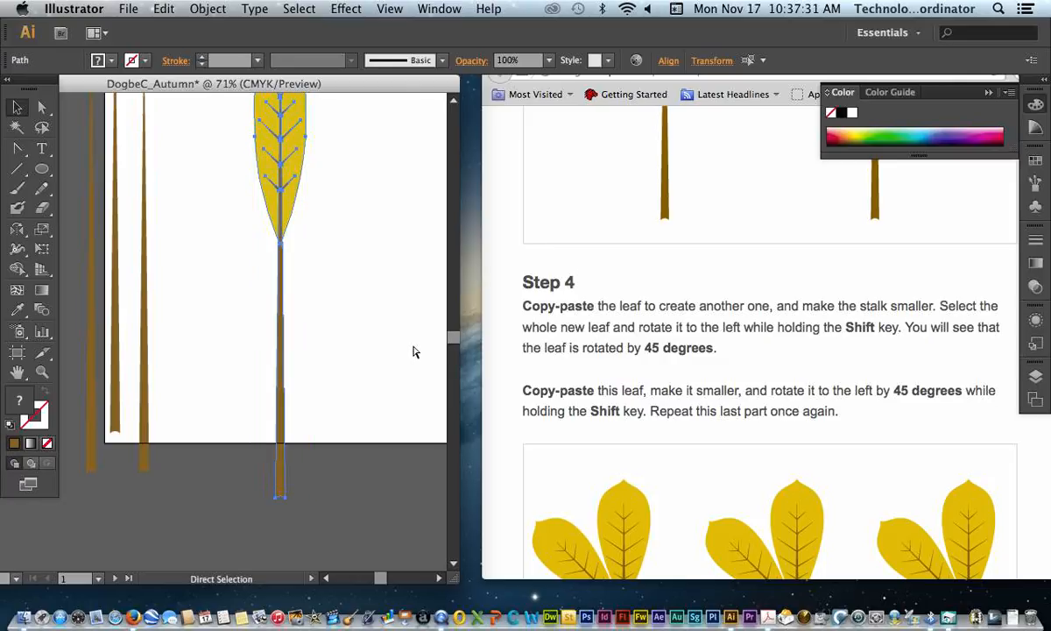
pyautogui.press('v')
pyautogui.press('super+c')
pyautogui.press('super+v')
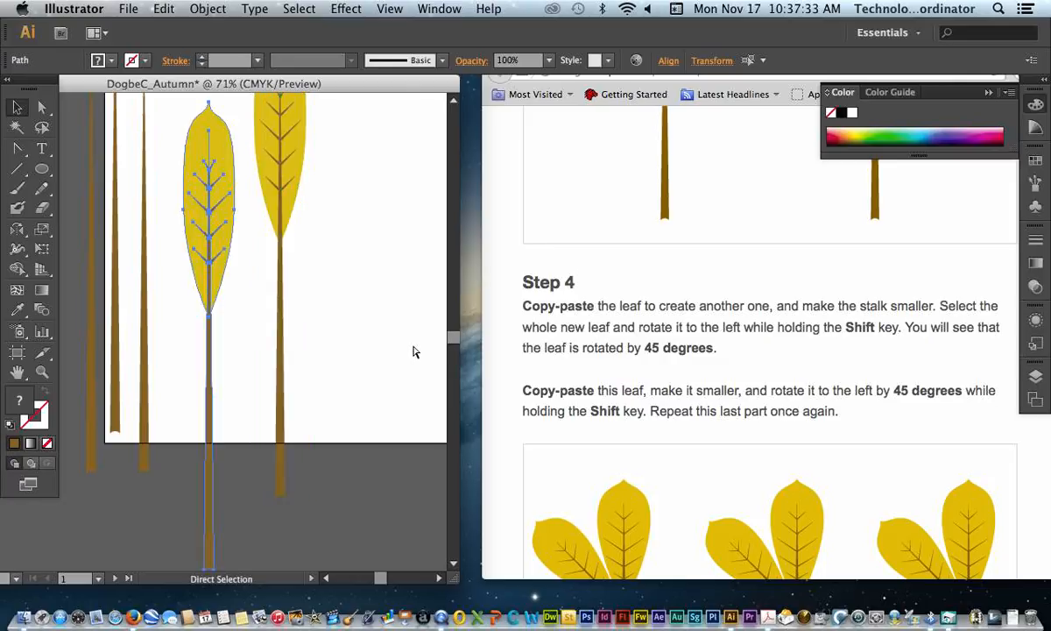
# Shorten the copied leaf's central stalk so it ends just below the base of the leaf.
pyautogui.hscroll(-5, 394, 270)
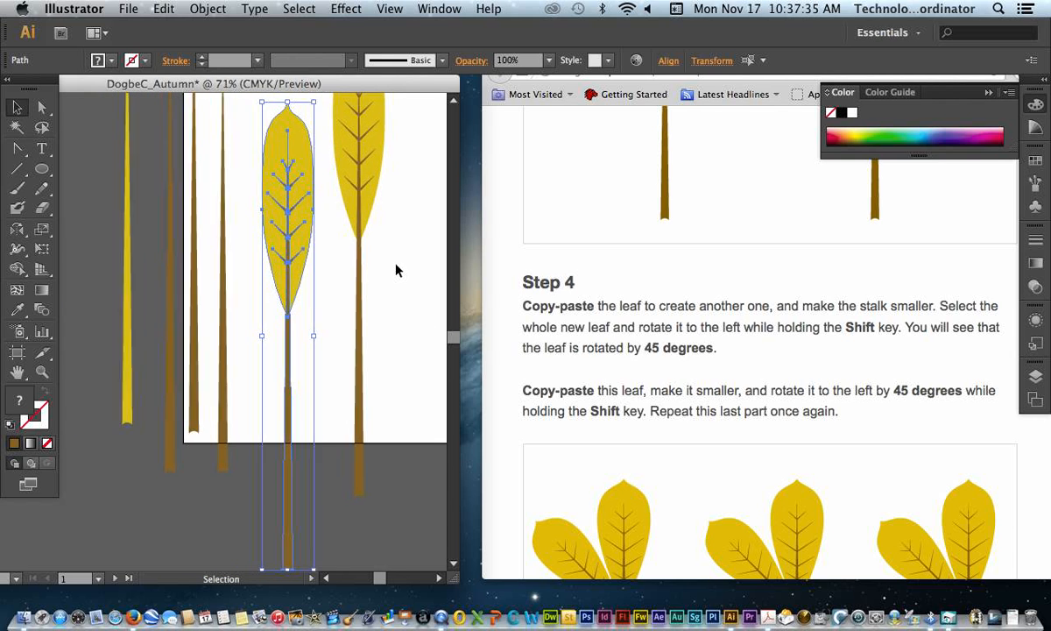
pyautogui.hscroll(2, 395, 270)
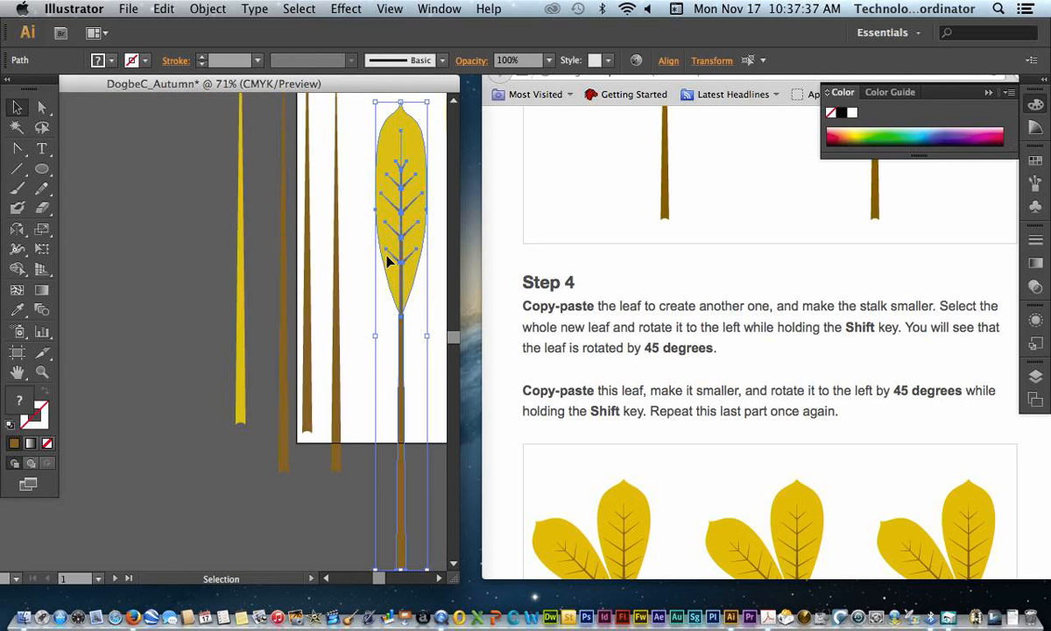
pyautogui.click(428, 325)
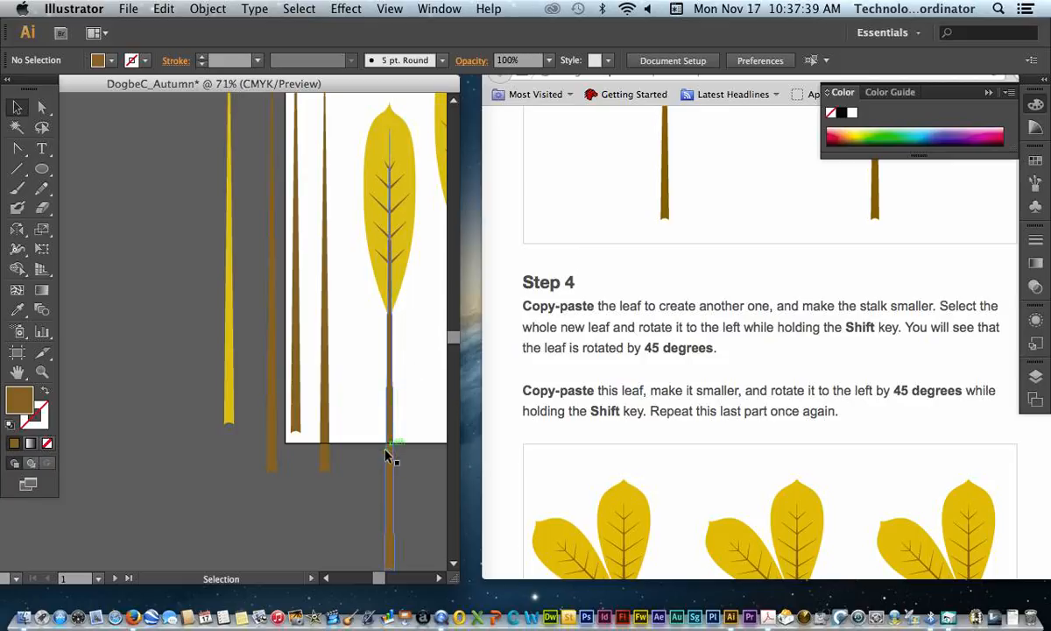
pyautogui.click(391, 472)
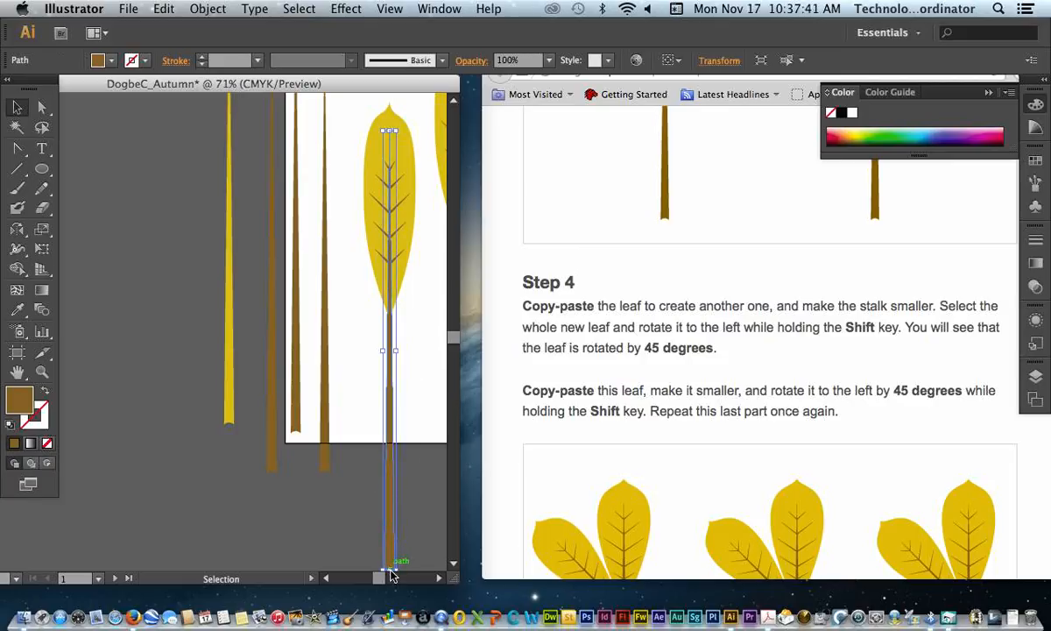
pyautogui.moveTo(389, 567); pyautogui.dragTo(406, 318)
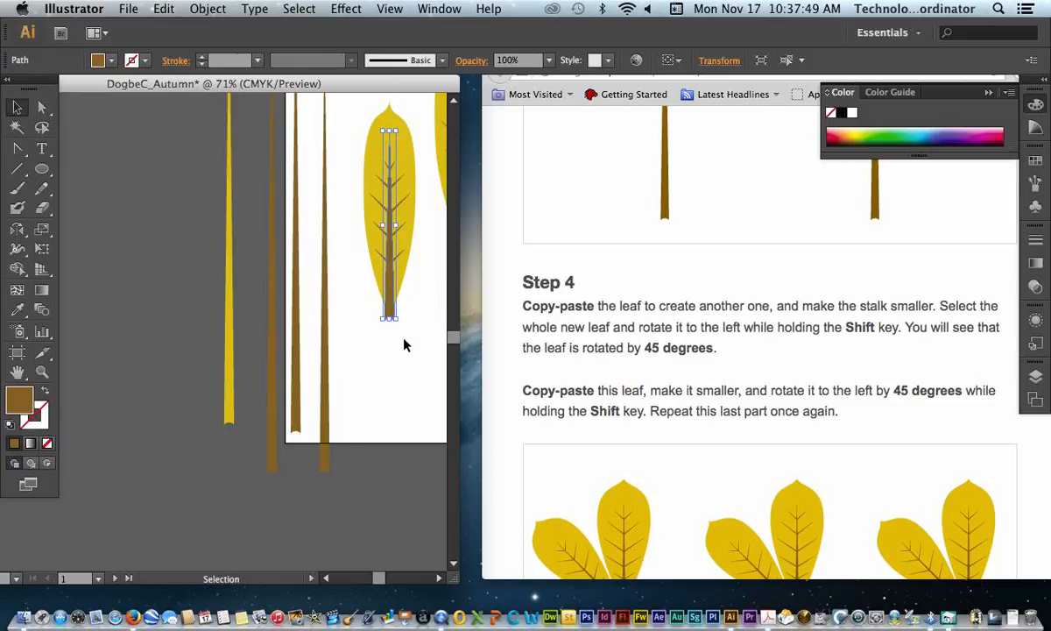
pyautogui.click(404, 346)
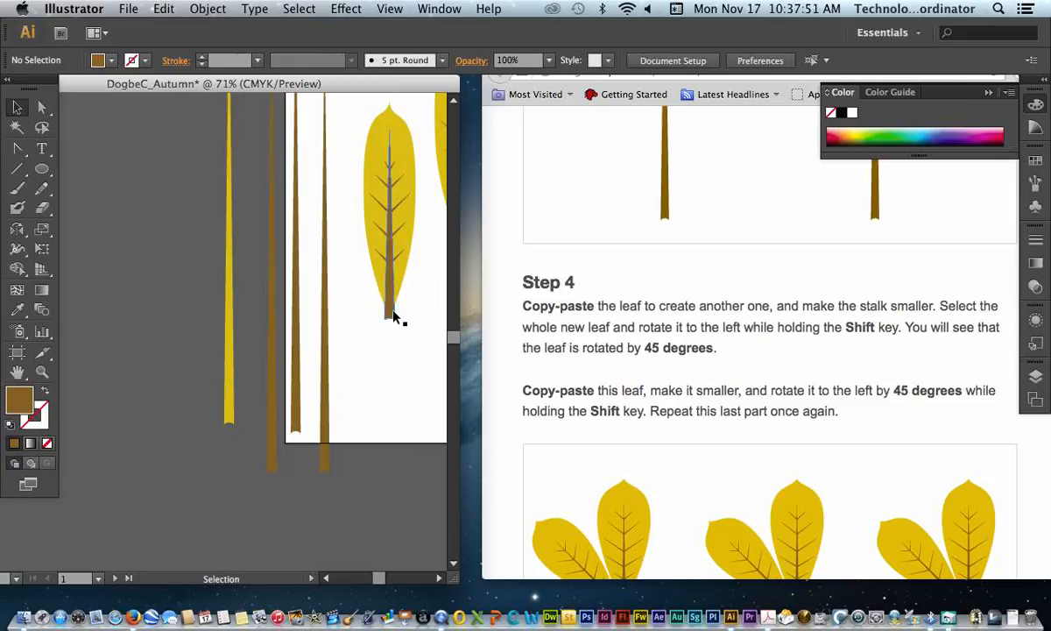
# Narrow the copied leaf's shortened stalk slightly and keep the stalk selected.
pyautogui.click(394, 316)
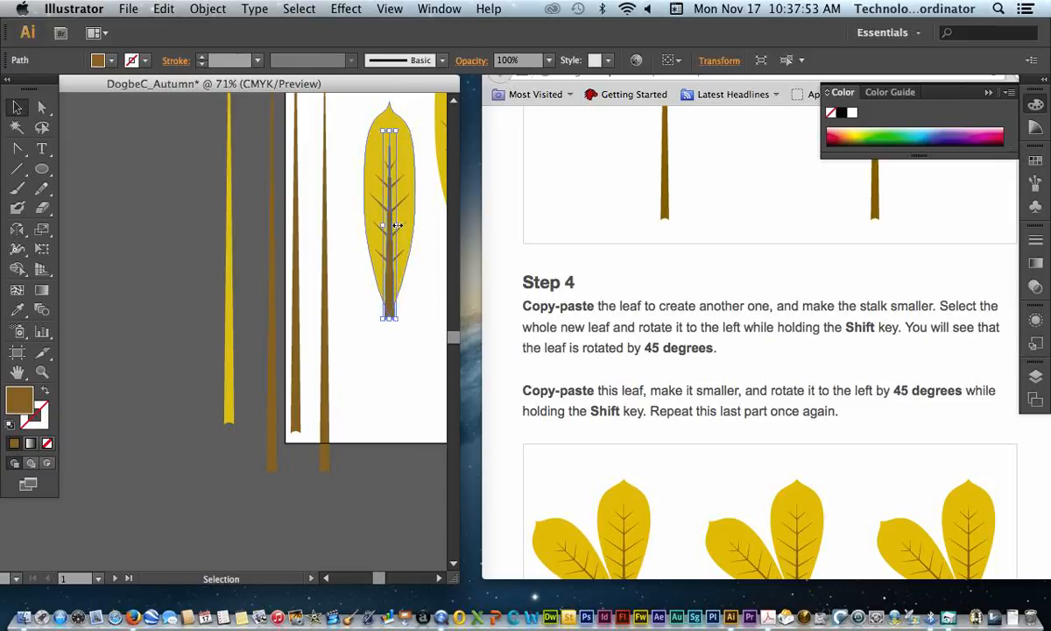
pyautogui.moveTo(397, 225); pyautogui.dragTo(393, 225)
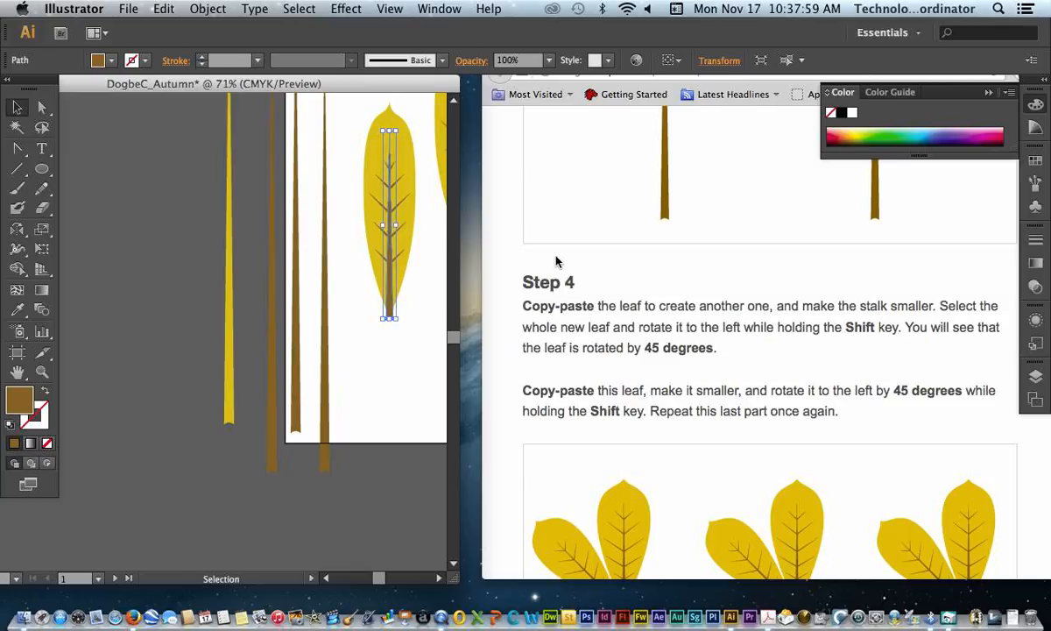
pyautogui.click(415, 307)
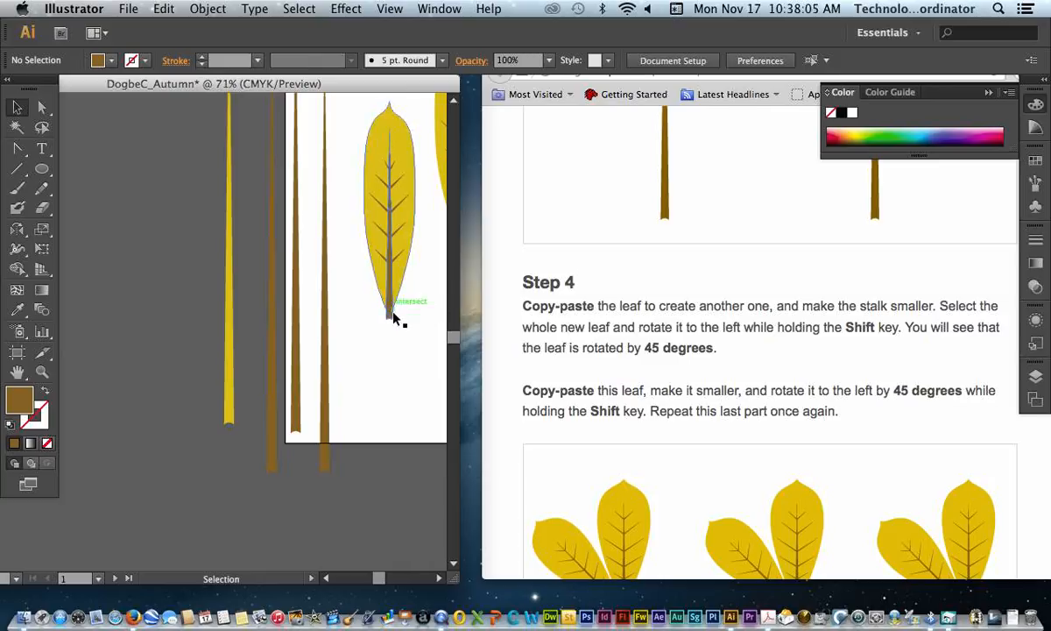
pyautogui.click(391, 313)
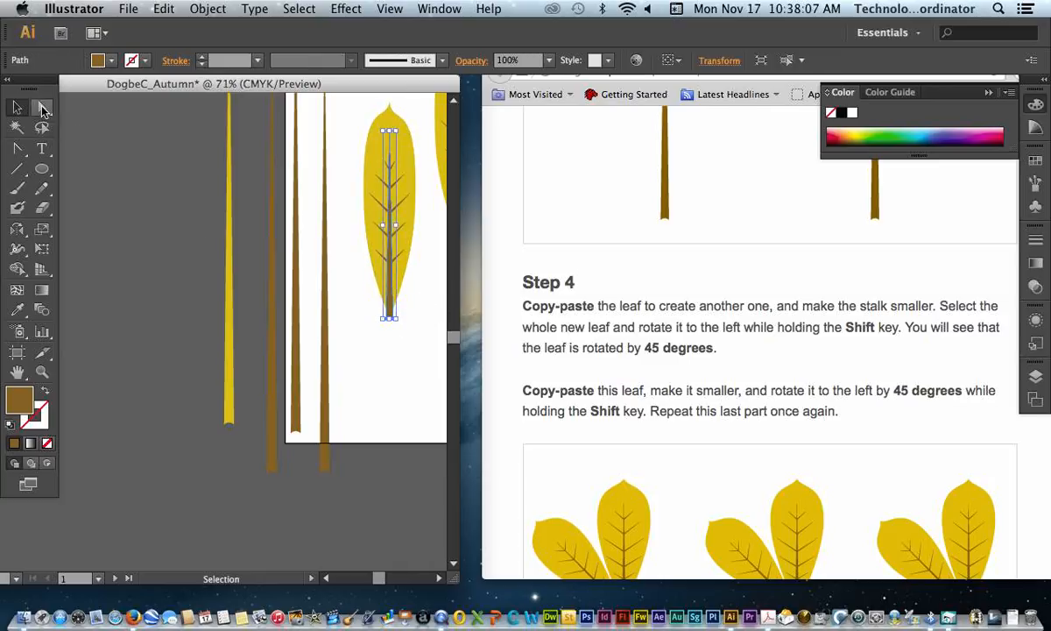
# Narrow the base of the copied leaf's stalk by moving its lower-right anchor point inward.
pyautogui.click(44, 108)
pyautogui.click(361, 327)
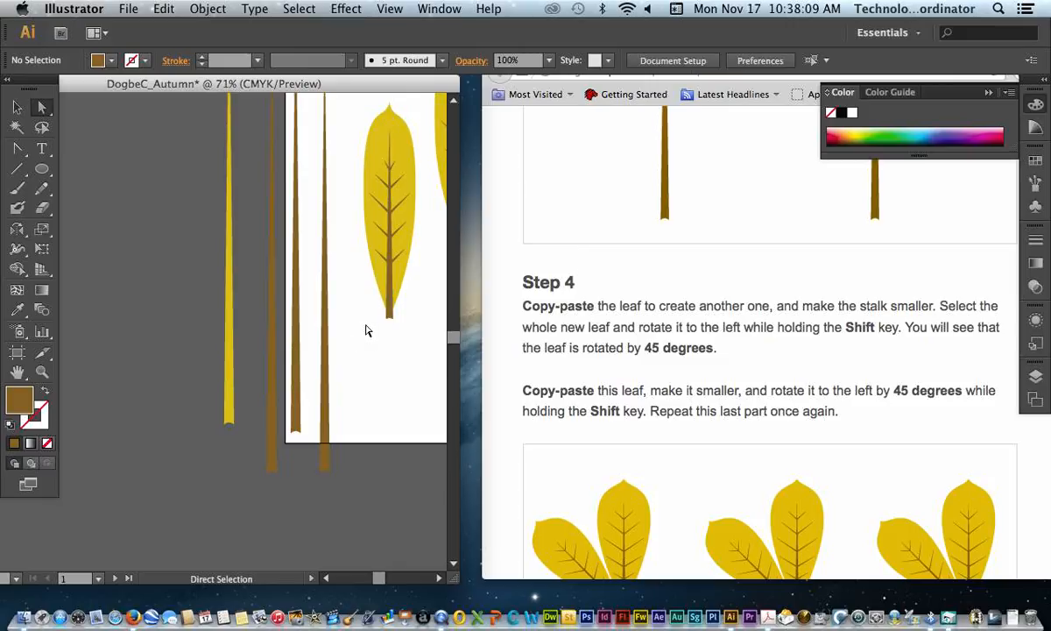
pyautogui.click(393, 320)
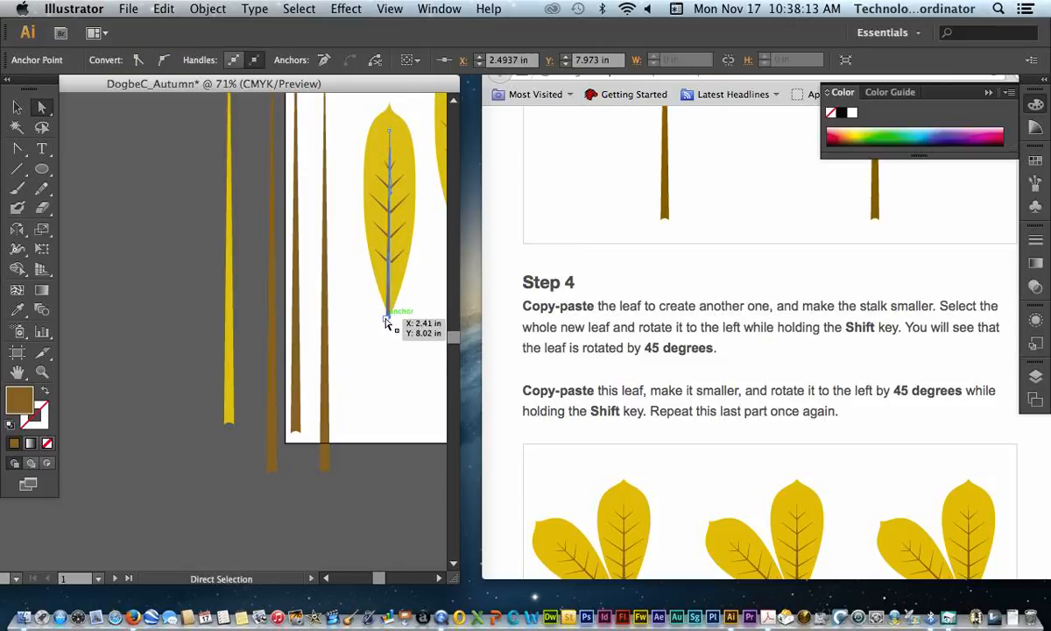
pyautogui.click(386, 322)
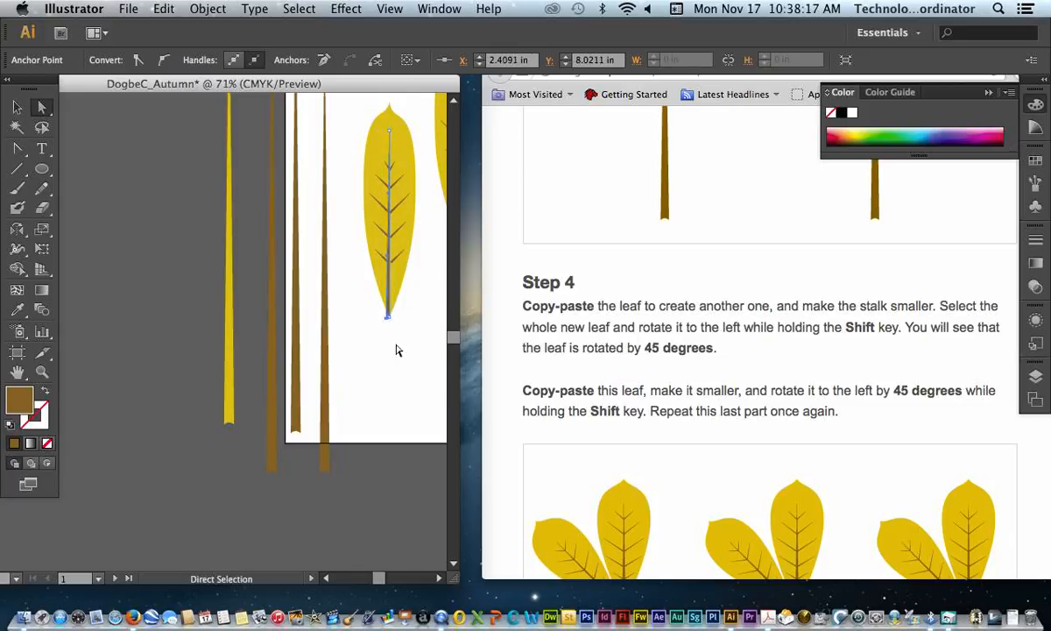
pyautogui.click(396, 350)
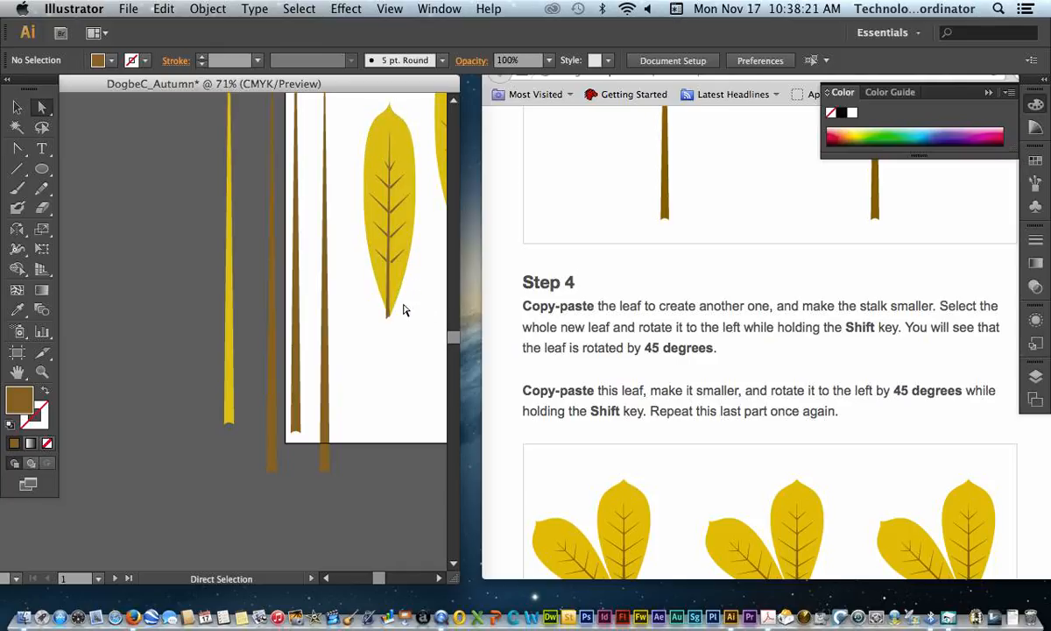
# Nudge the lower-right anchor point of the copied leaf's stalk slightly outward to X 2.5215 in, and deselect the stalk.
pyautogui.click(388, 316)
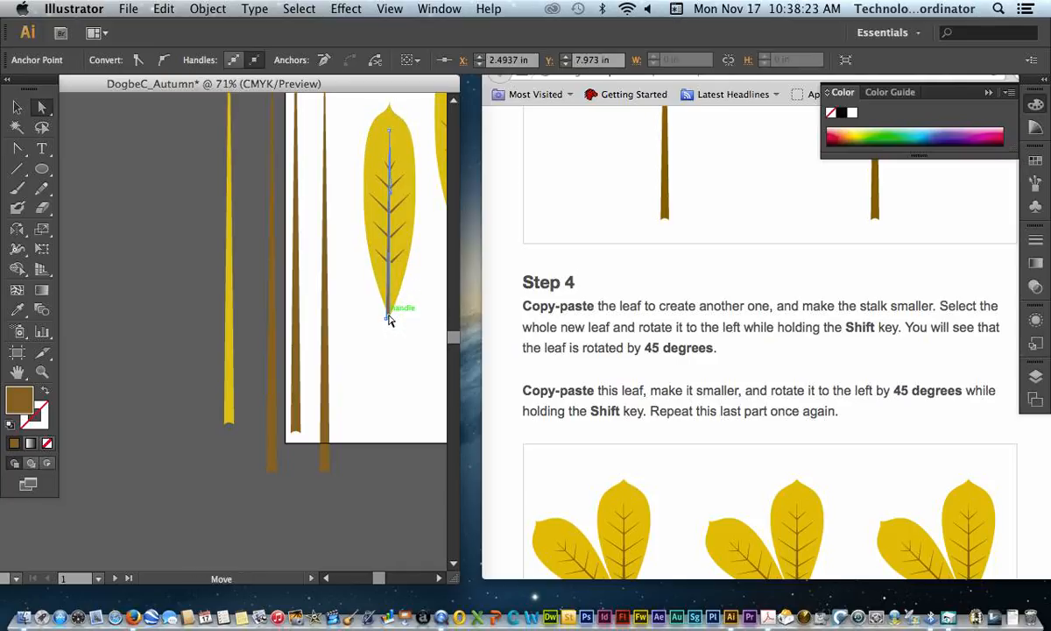
pyautogui.press('Right')
pyautogui.press('Right')
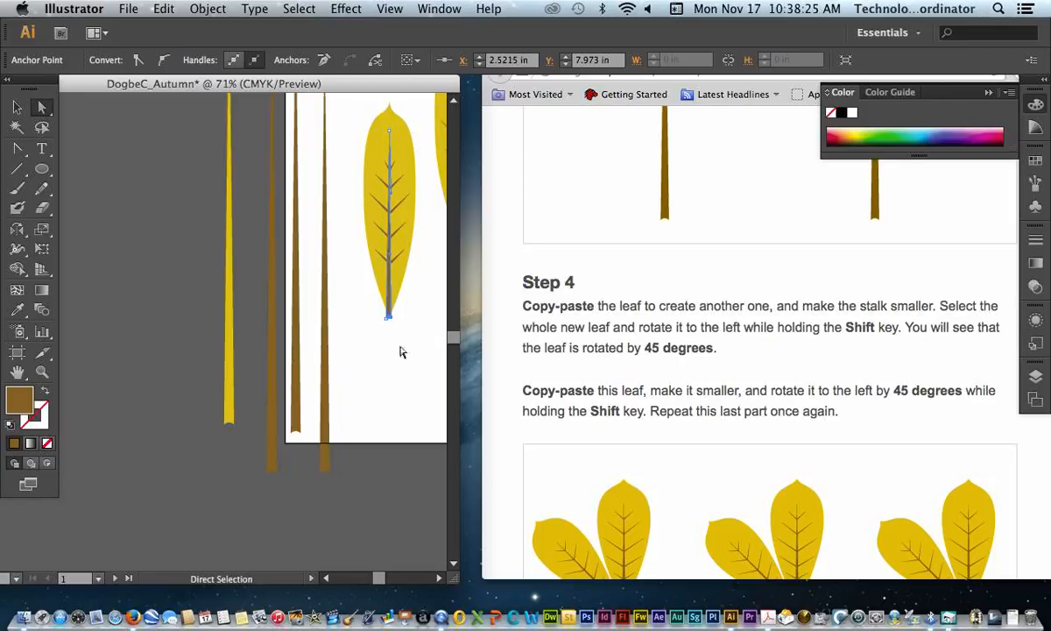
pyautogui.click(393, 360)
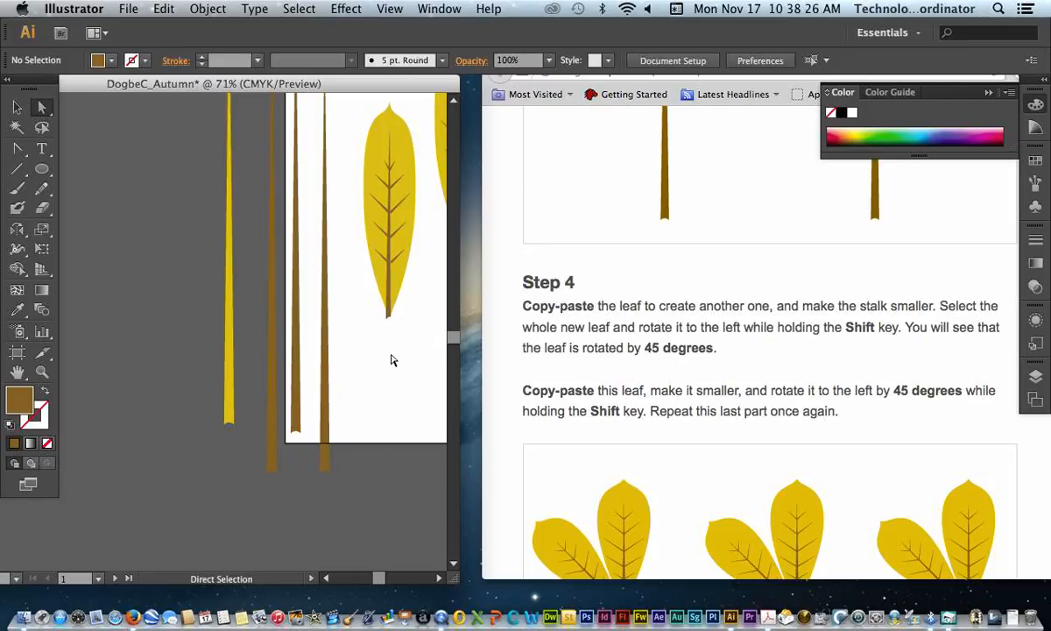
pyautogui.click(390, 303)
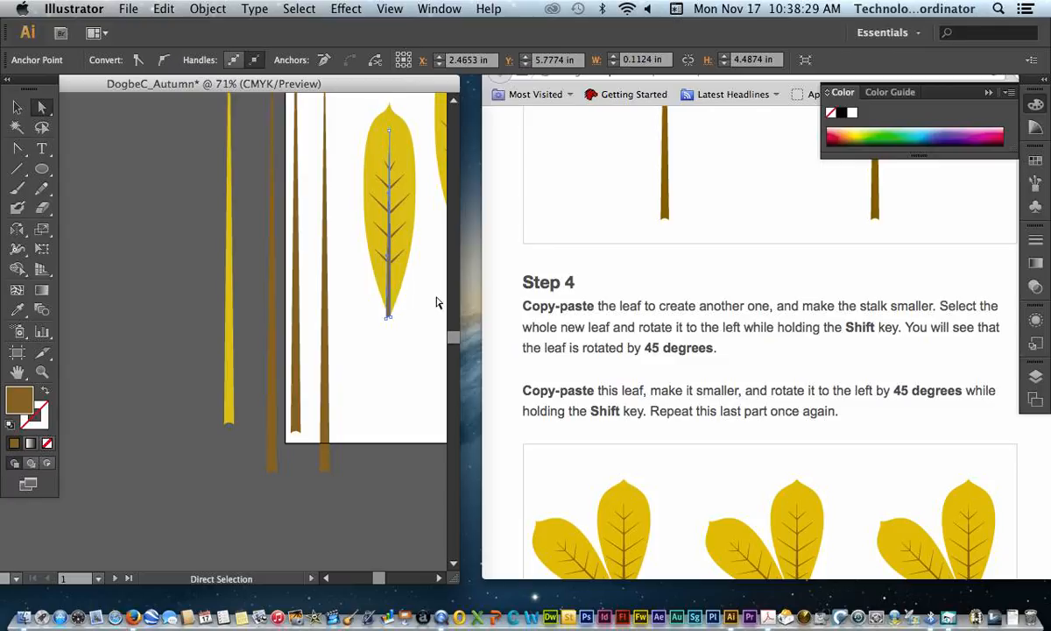
pyautogui.press('v')
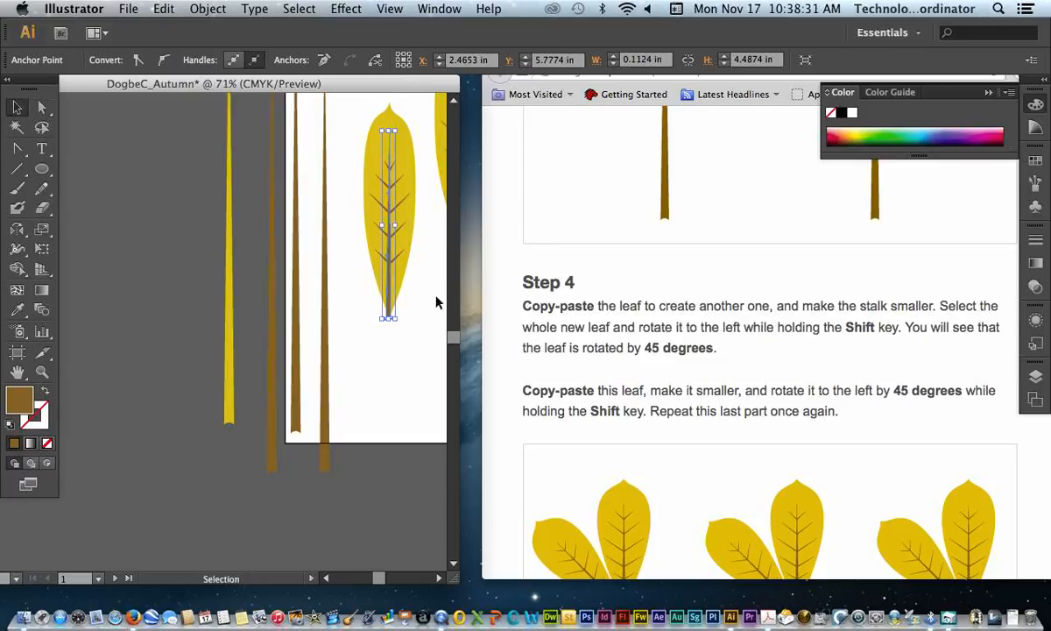
pyautogui.click(383, 330)
pyautogui.click(389, 314)
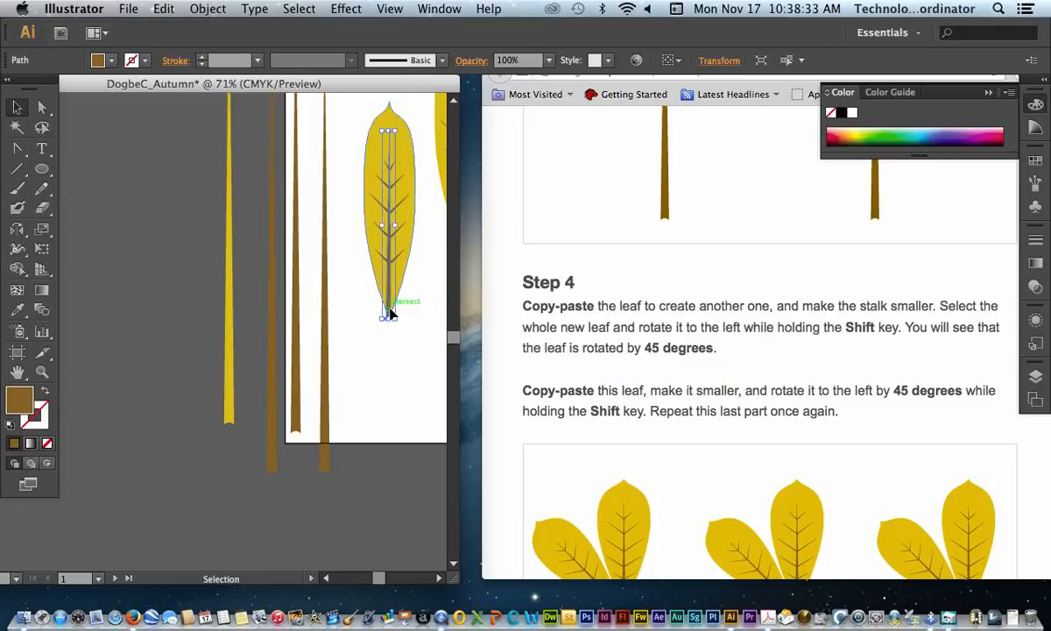
pyautogui.click(391, 355)
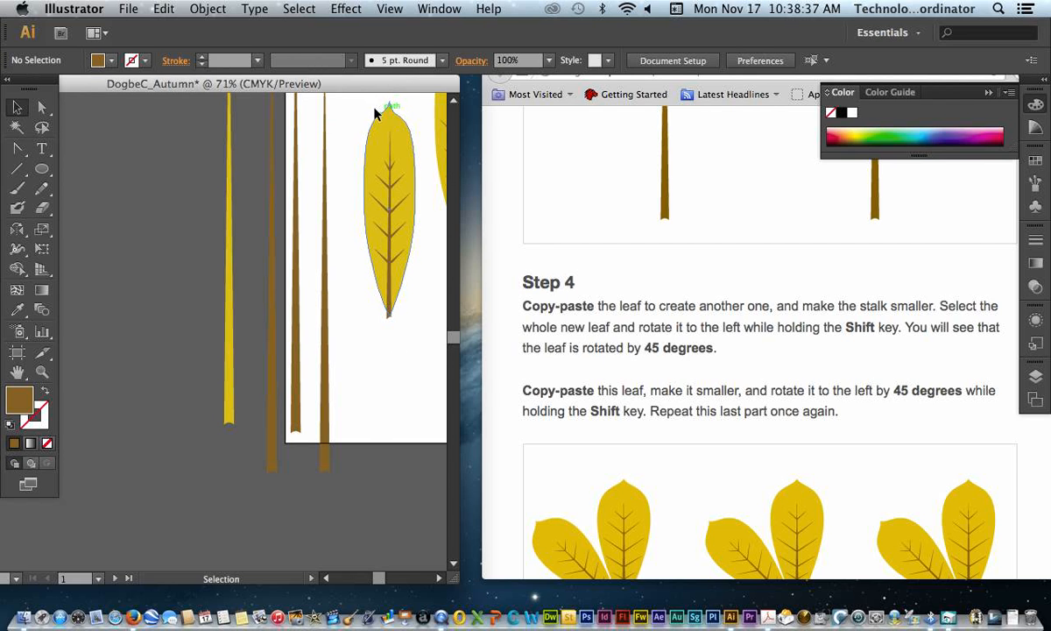
# Select the whole copied leaf with its veins and stalk and scale it down proportionally to about three quarters of its size.
pyautogui.moveTo(375, 107); pyautogui.dragTo(411, 366)
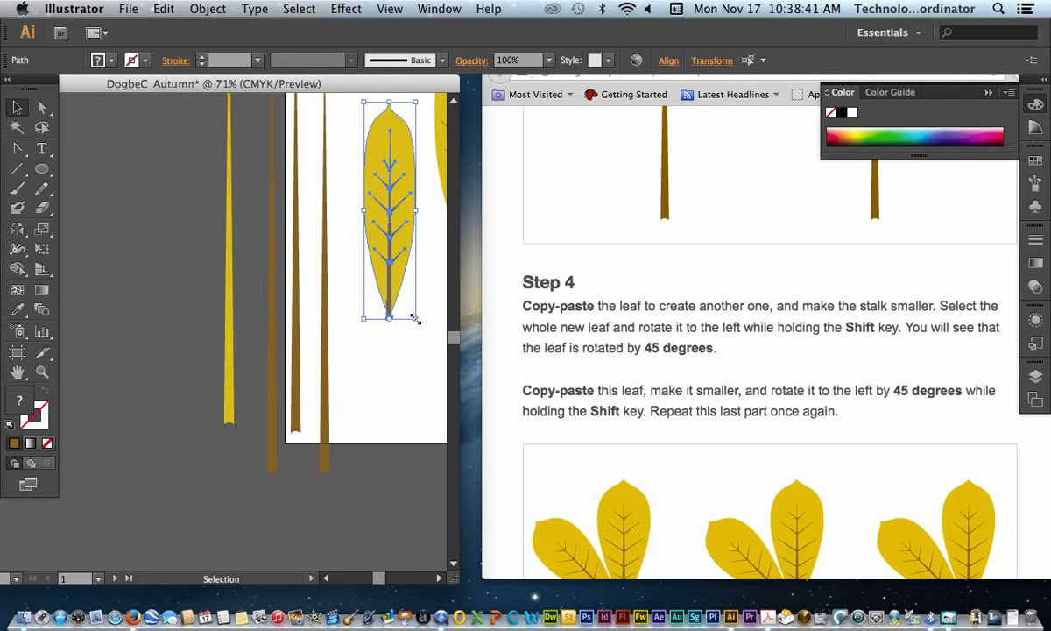
pyautogui.moveTo(416, 320); pyautogui.dragTo(404, 269)
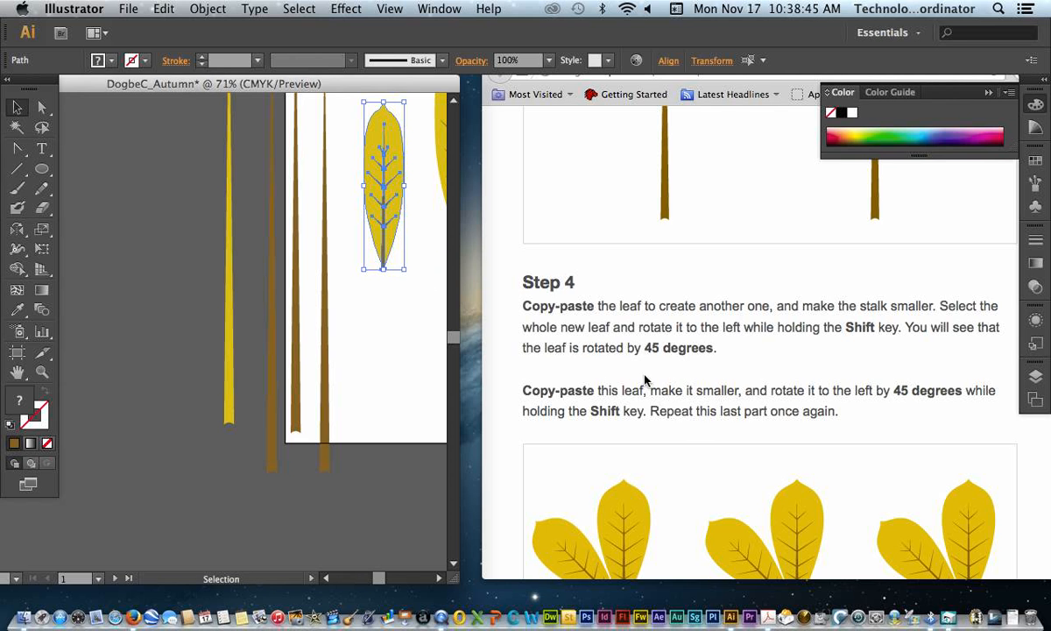
pyautogui.scroll(-4, 699, 423)
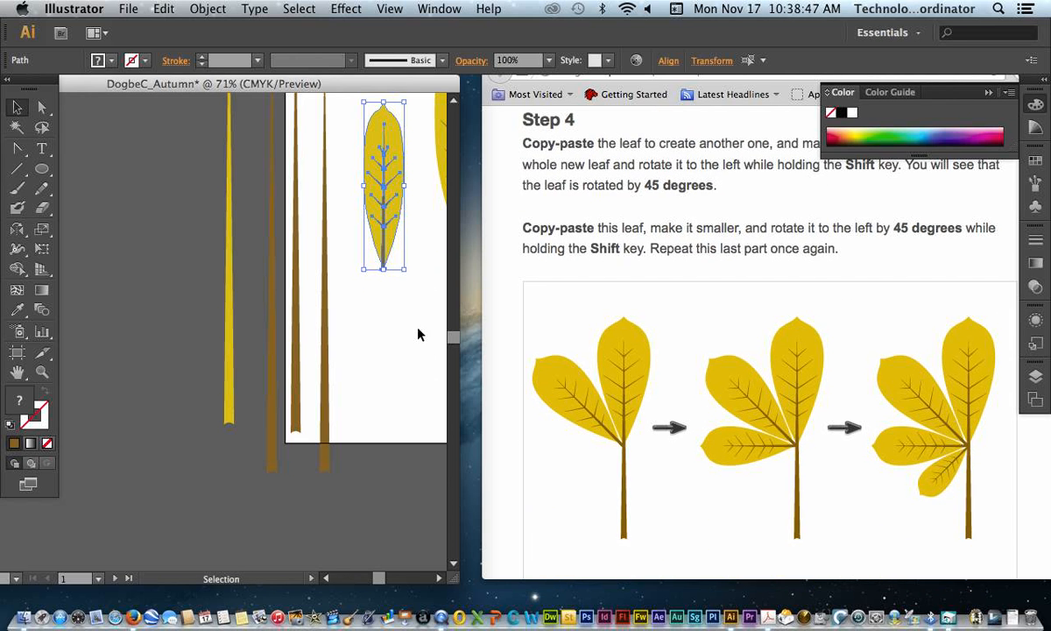
pyautogui.scroll(4, 419, 333)
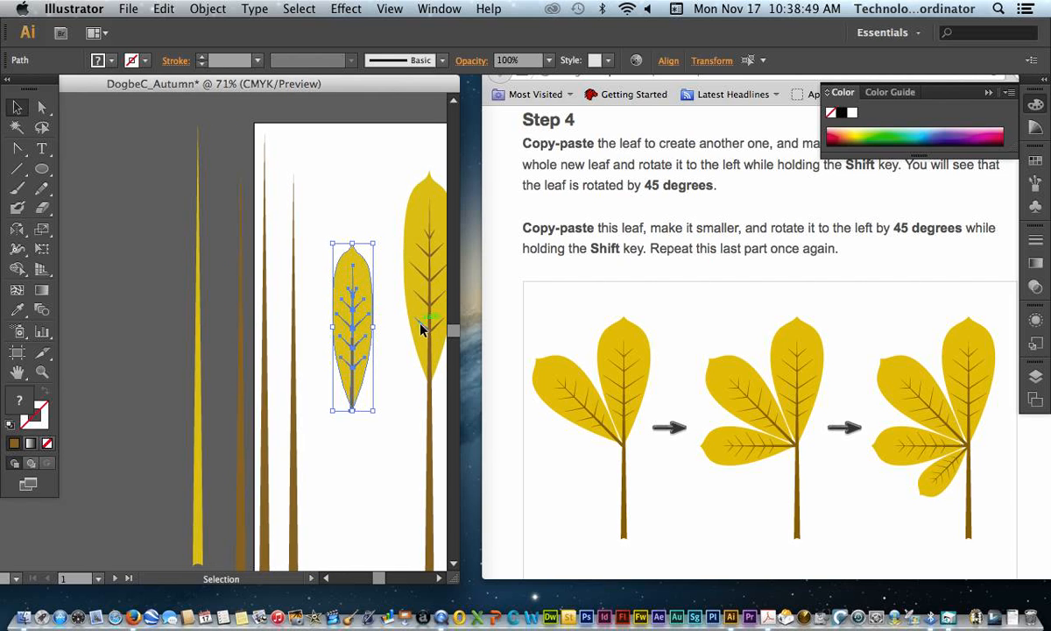
pyautogui.hscroll(5, 420, 328)
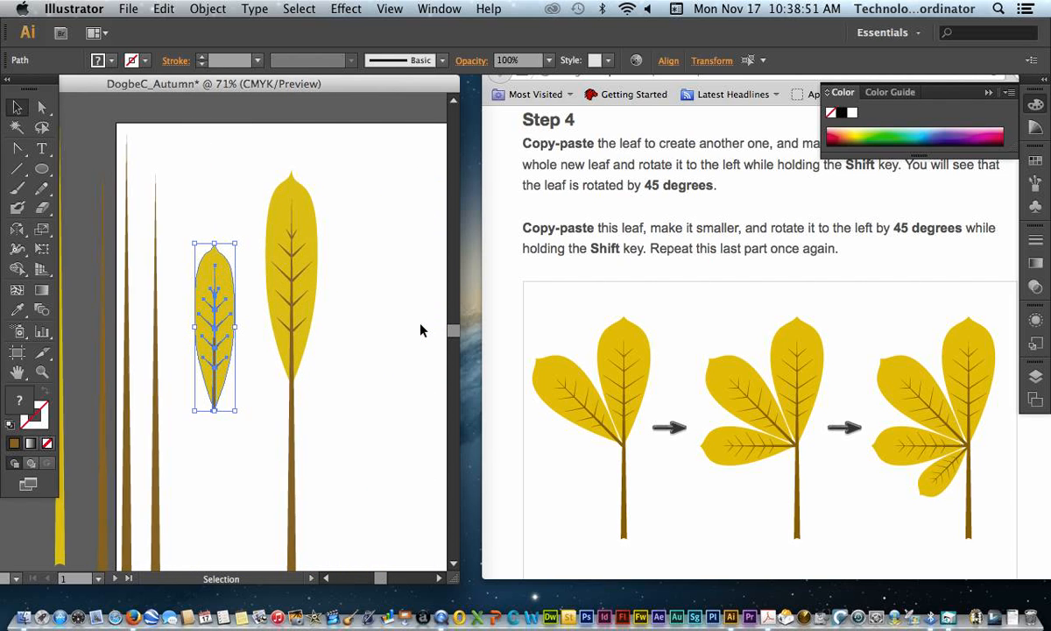
pyautogui.hscroll(1, 421, 329)
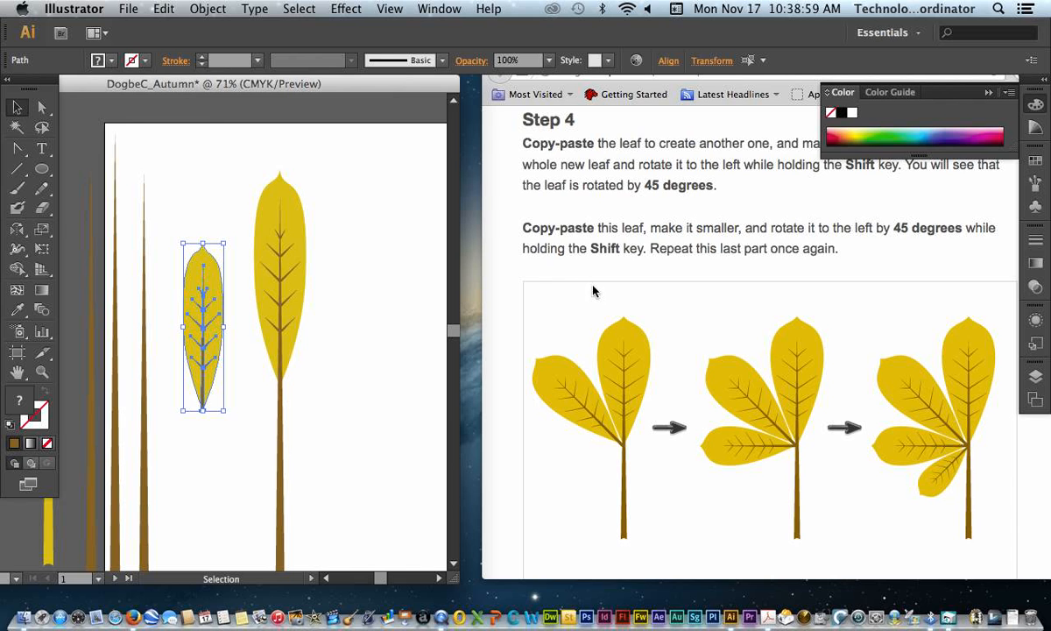
pyautogui.scroll(2, 622, 282)
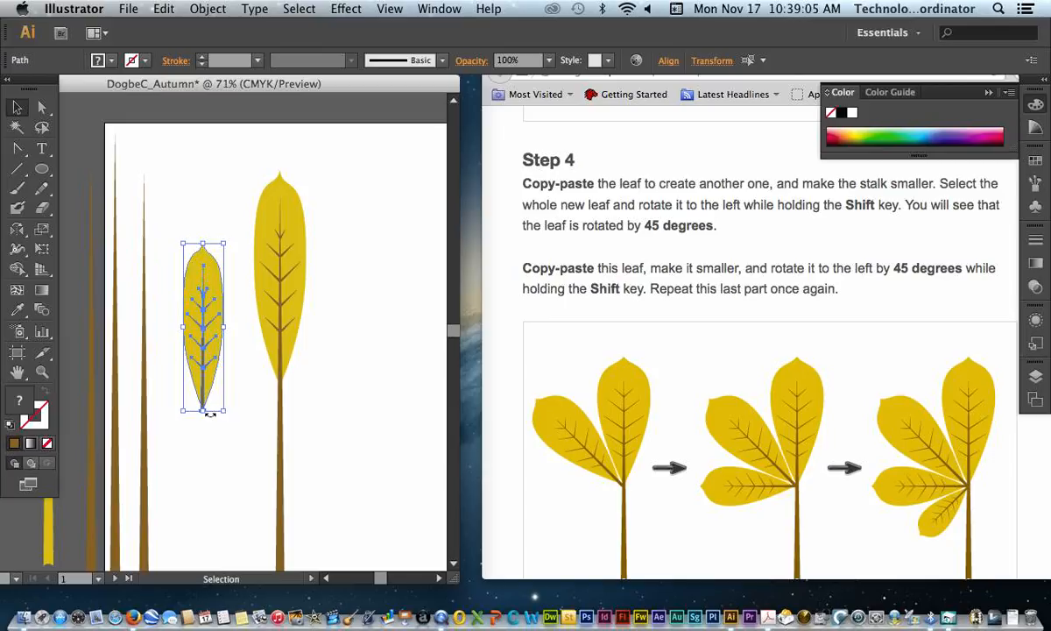
# Select the whole smaller leaf again and rotate it 45 degrees to the left.
pyautogui.moveTo(210, 415); pyautogui.dragTo(234, 419)
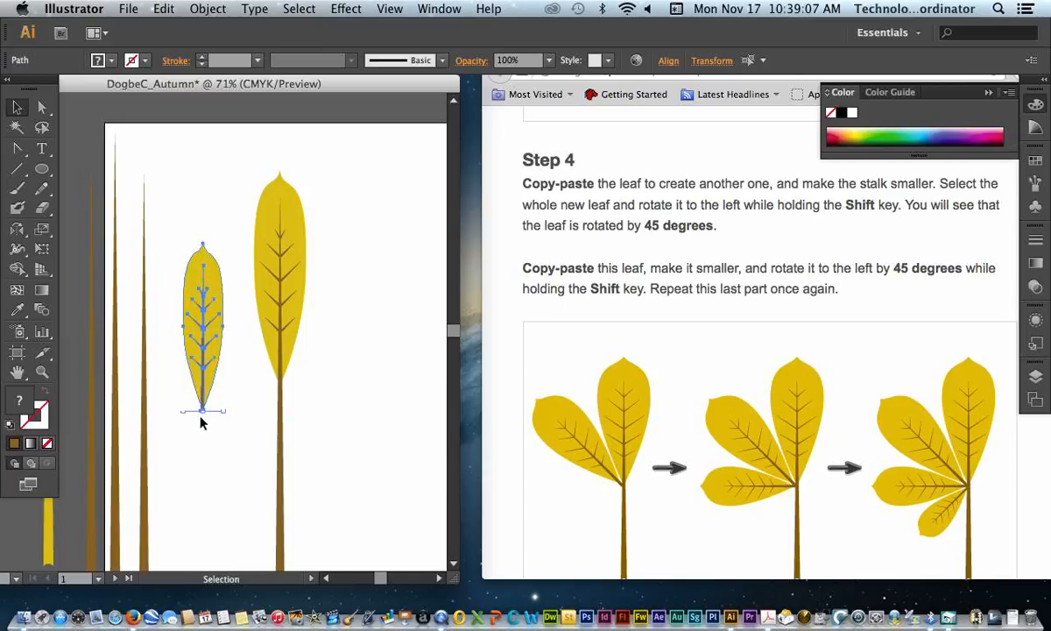
pyautogui.click(206, 420)
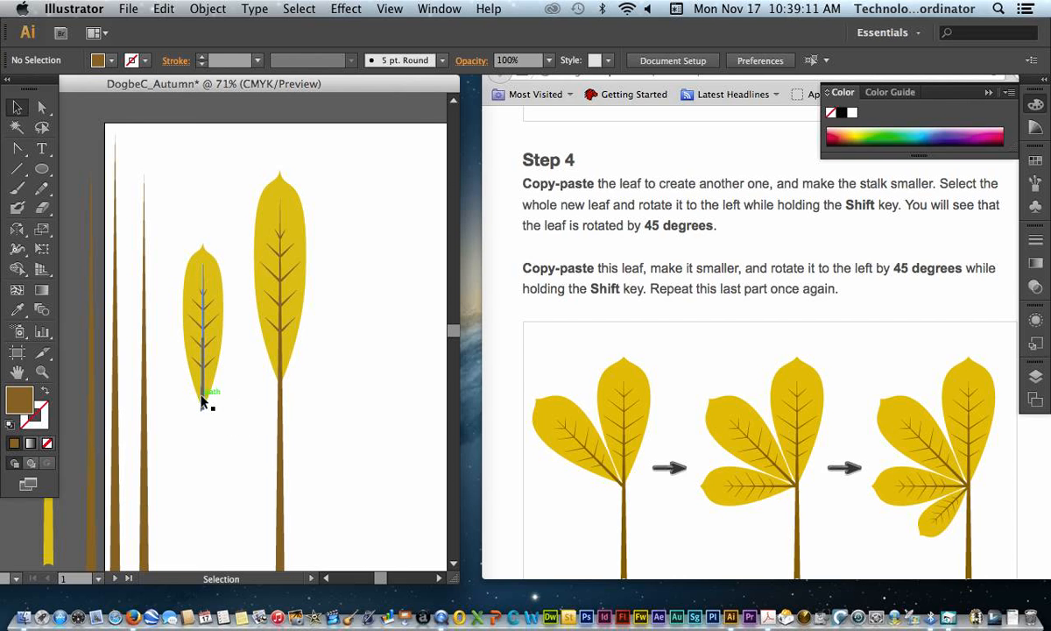
pyautogui.click(201, 281)
pyautogui.moveTo(170, 237); pyautogui.dragTo(256, 415)
pyautogui.moveTo(257, 413); pyautogui.dragTo(278, 410)
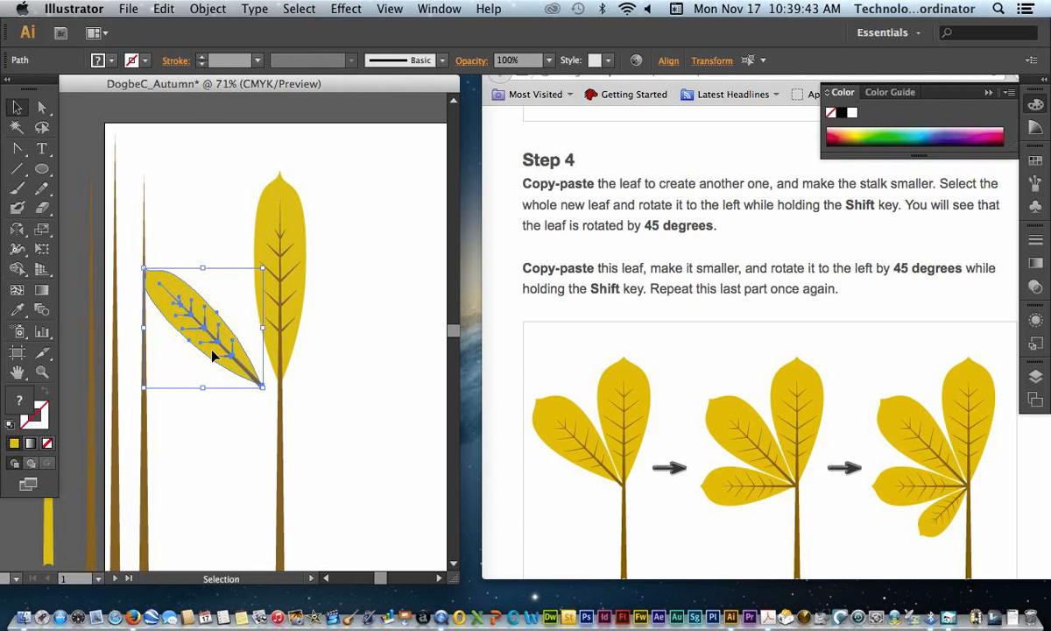
# Move the rotated leaf so its stalk end meets the central stalk just below the base of the upright leaf.
pyautogui.moveTo(213, 355); pyautogui.dragTo(229, 389)
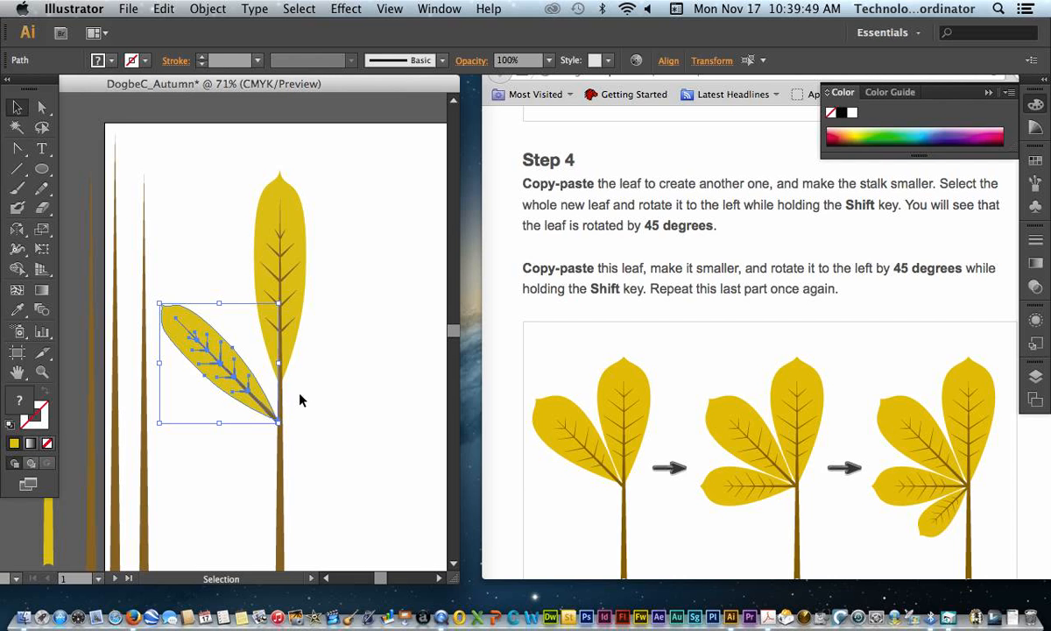
pyautogui.scroll(-5, 300, 400)
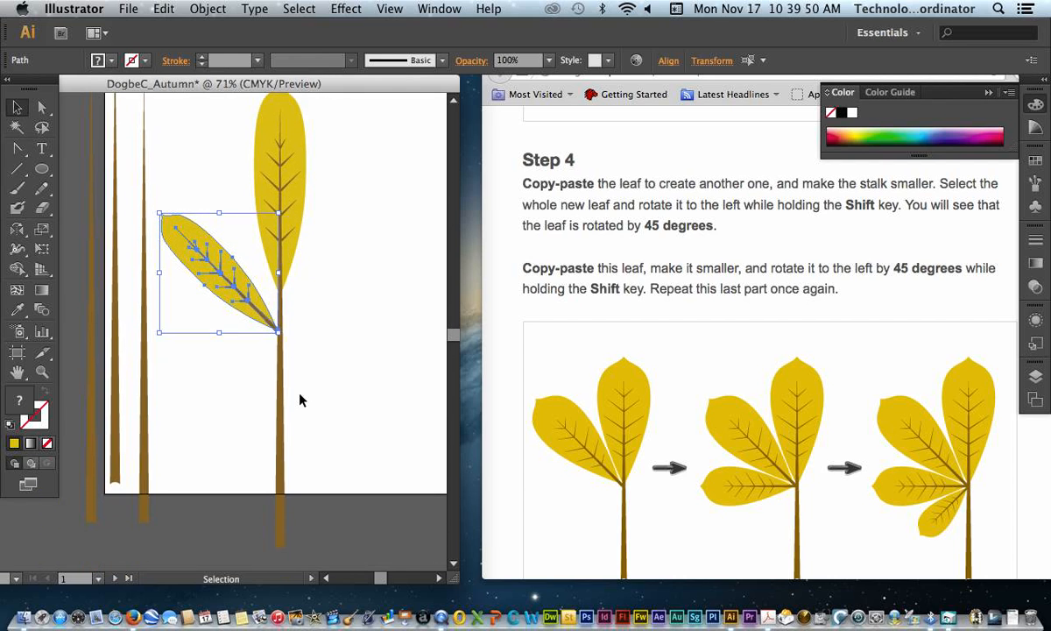
pyautogui.click(232, 382)
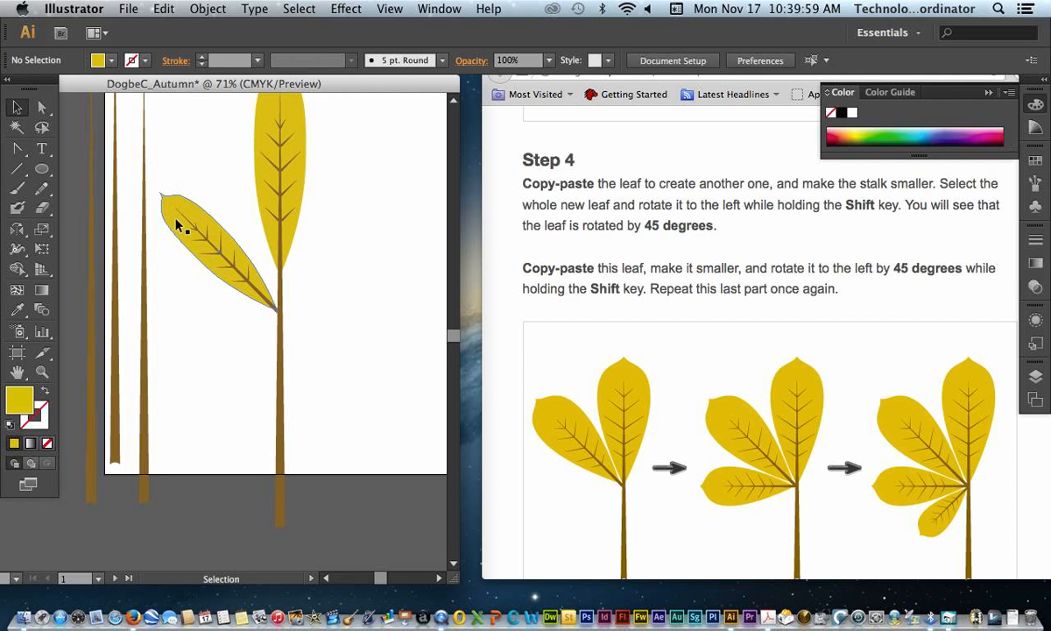
# Copy and paste the rotated leaf, place the copy below it on the central stalk, and scale the copy down slightly.
pyautogui.scroll(1, 176, 219)
pyautogui.moveTo(161, 188); pyautogui.dragTo(254, 311)
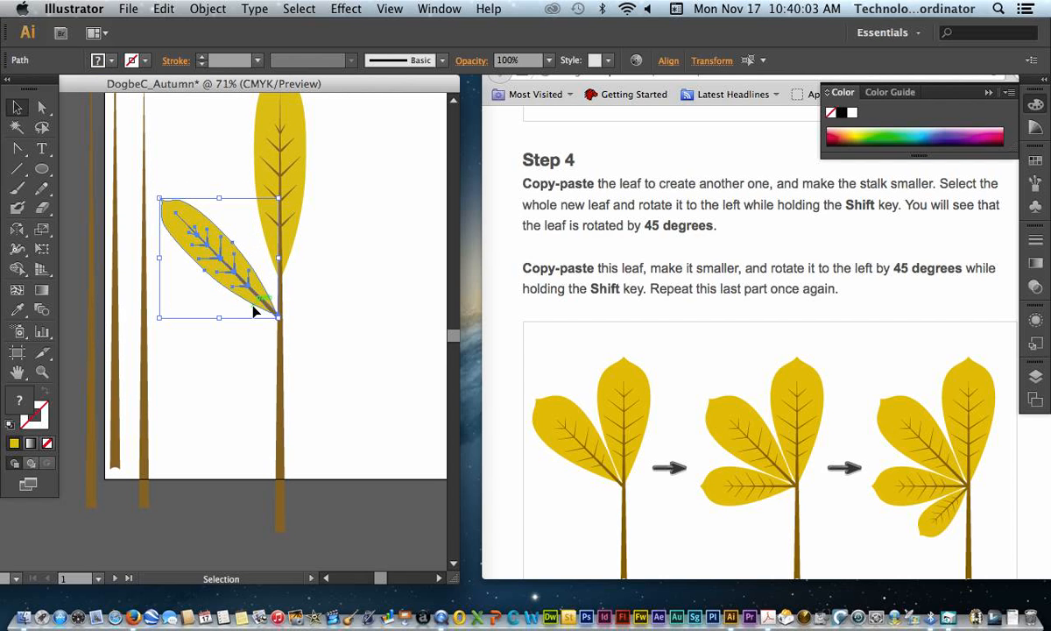
pyautogui.press('a')
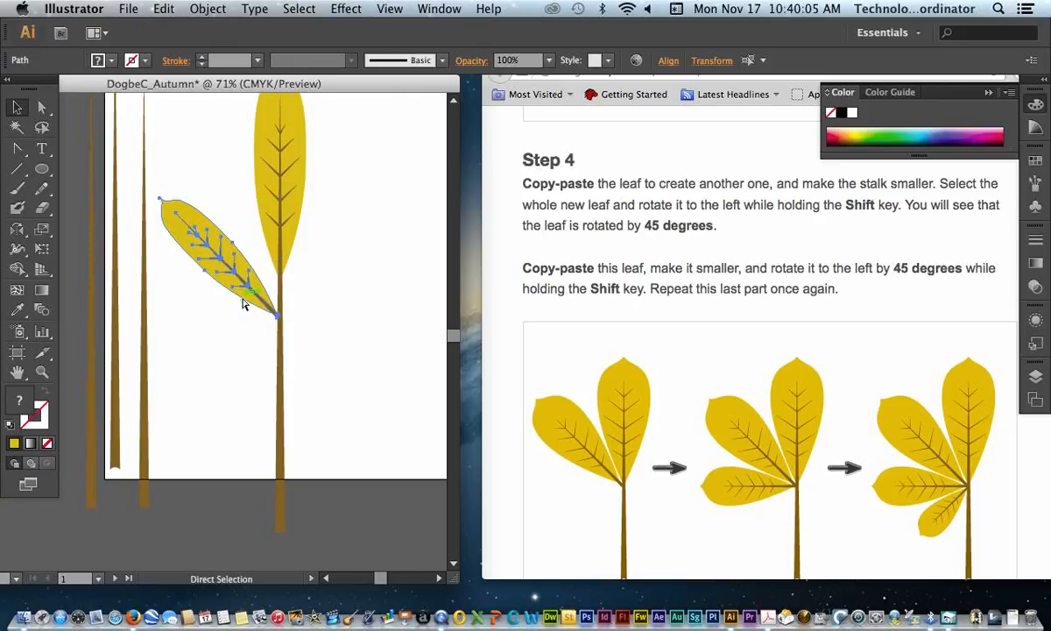
pyautogui.press('super+c')
pyautogui.press('super+v')
pyautogui.press('v')
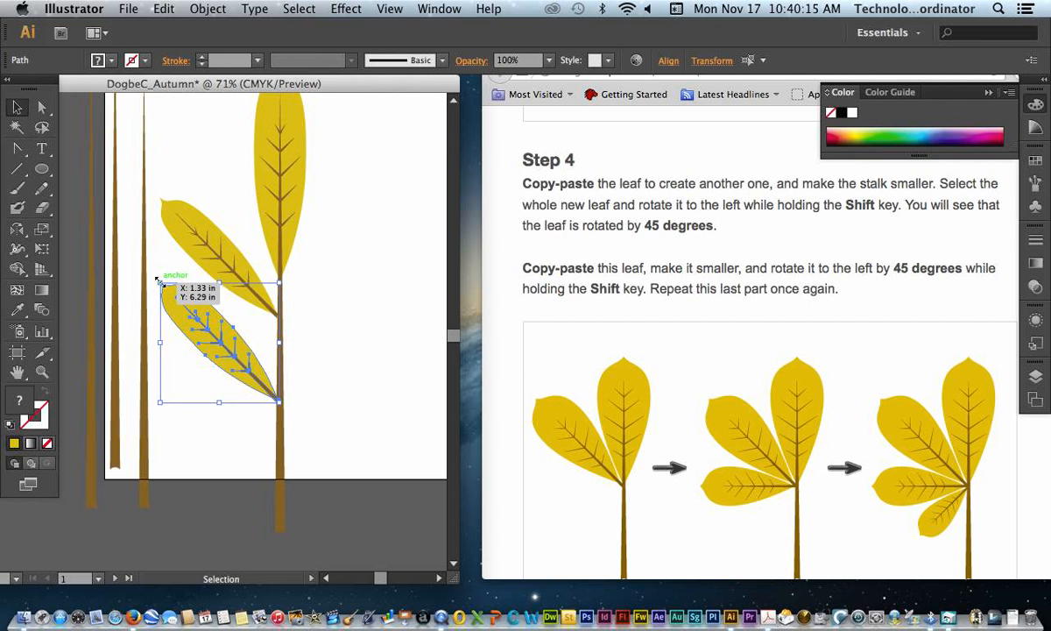
pyautogui.moveTo(160, 282); pyautogui.dragTo(173, 302)
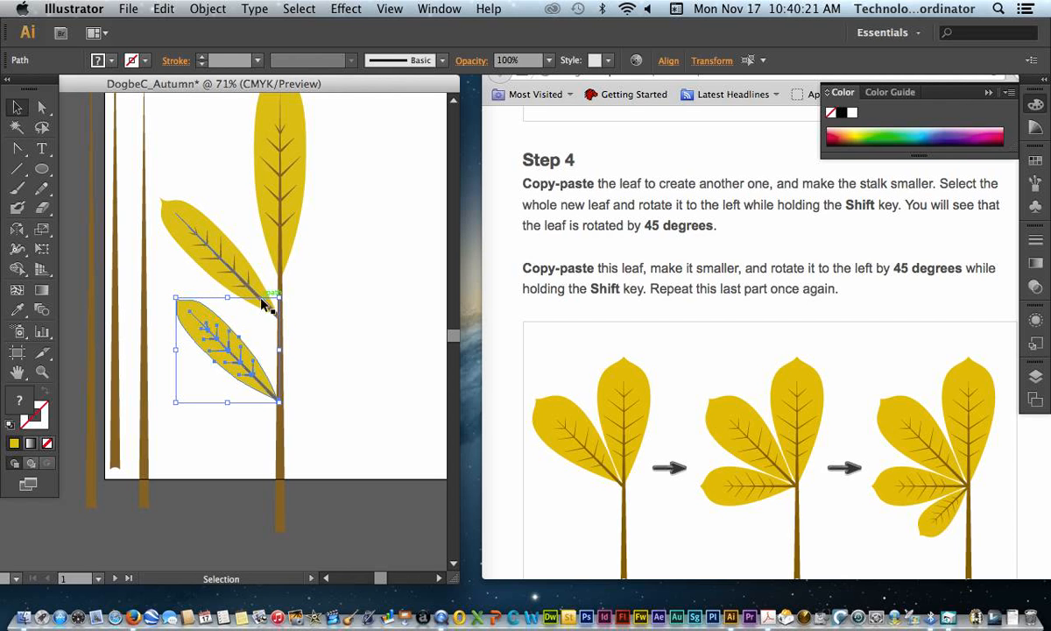
pyautogui.click(318, 294)
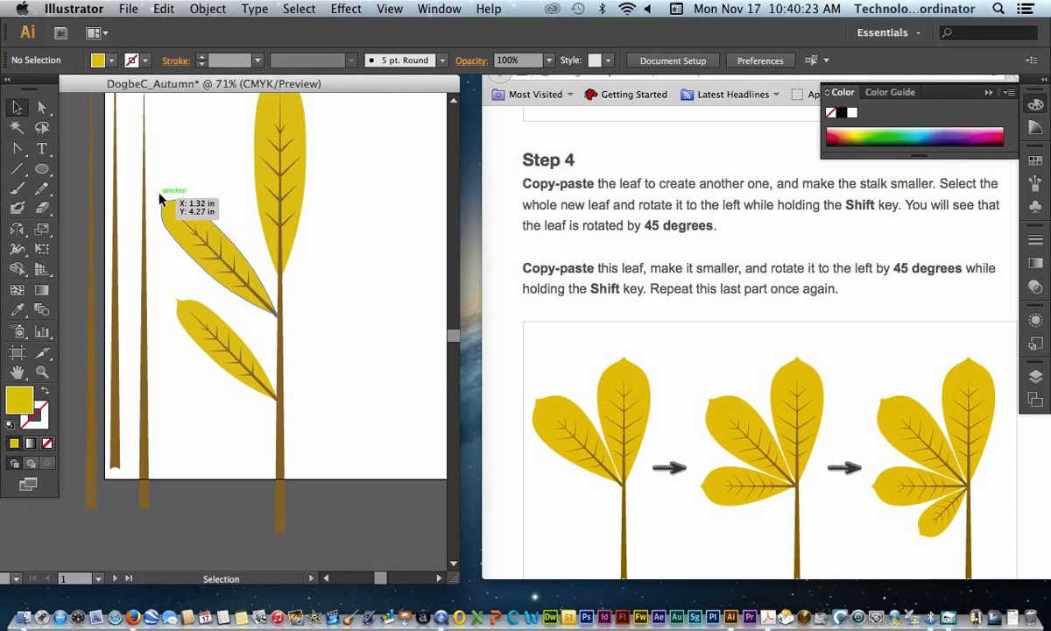
pyautogui.moveTo(158, 188); pyautogui.dragTo(234, 283)
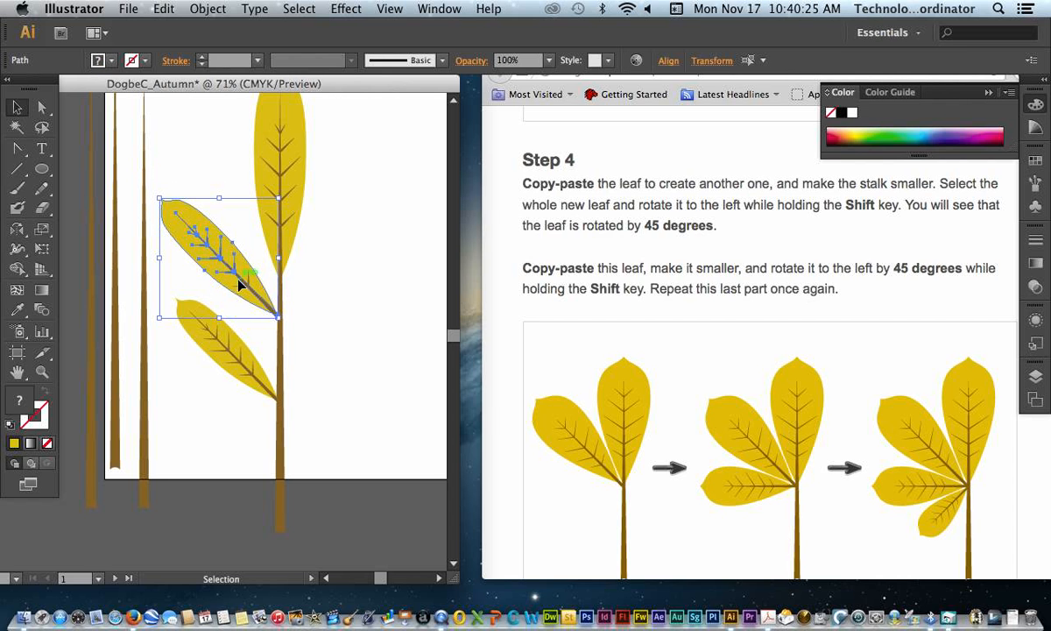
pyautogui.moveTo(266, 325); pyautogui.dragTo(200, 218)
pyautogui.keyDown('shift'); pyautogui.click(179, 230); pyautogui.keyUp('shift')
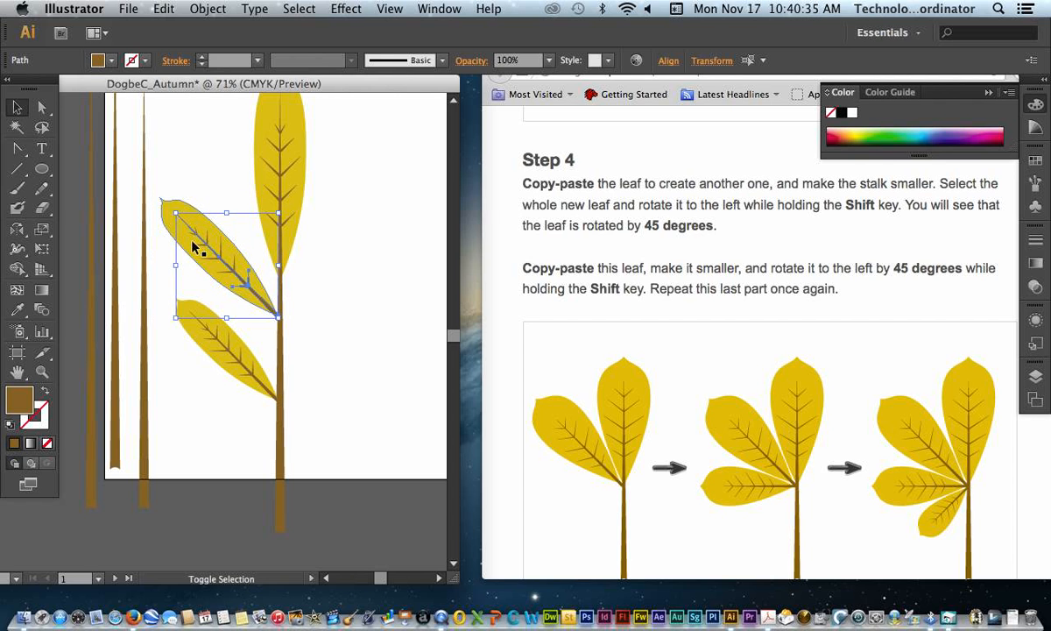
pyautogui.keyDown('shift'); pyautogui.click(179, 224); pyautogui.keyUp('shift')
pyautogui.keyDown('shift'); pyautogui.click(202, 233); pyautogui.keyUp('shift')
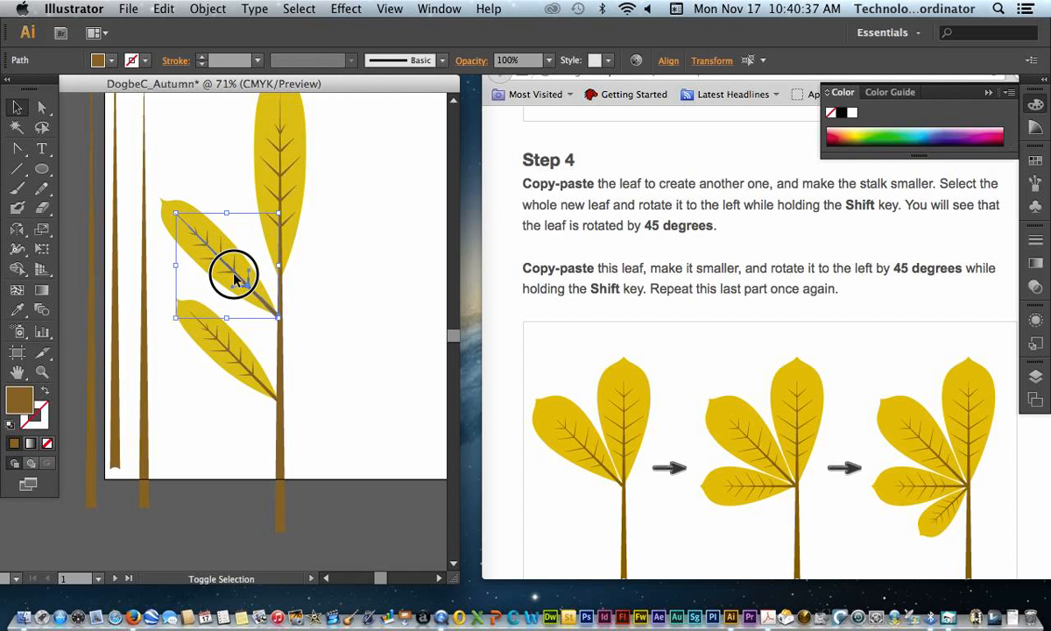
pyautogui.click(261, 326)
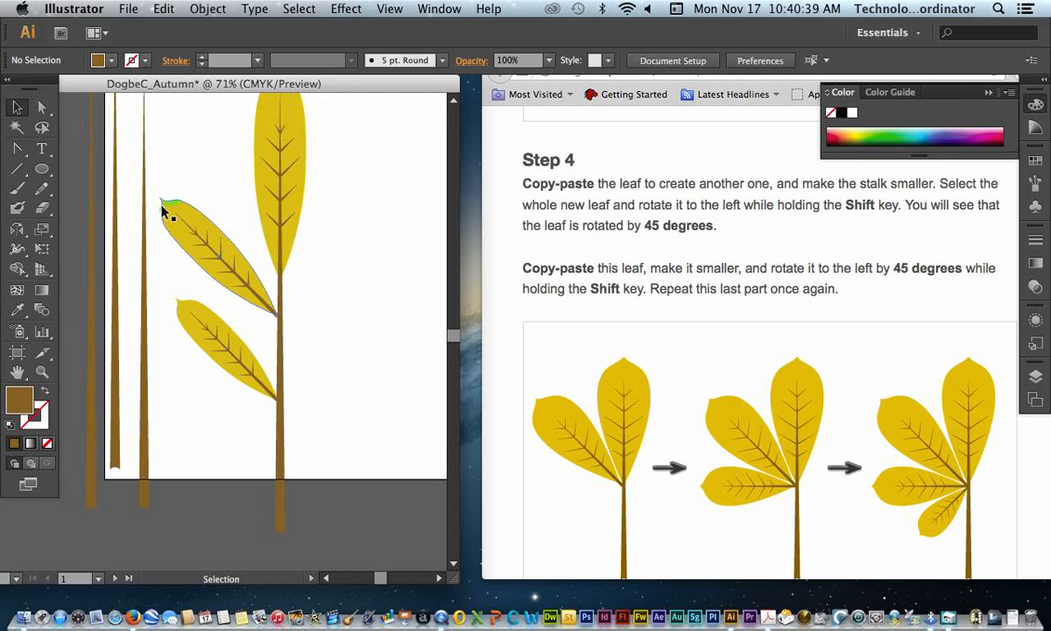
# Select the whole upper rotated leaf with its veins and nudge it up the central stalk toward the upright leaf's base.
pyautogui.moveTo(160, 189); pyautogui.dragTo(226, 255)
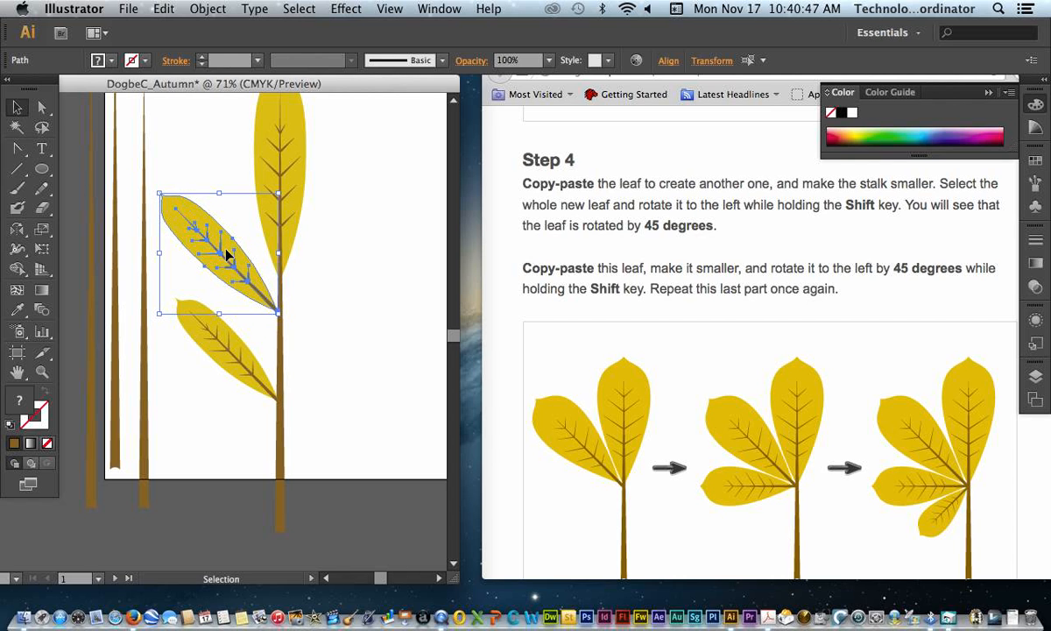
pyautogui.press('Up')
pyautogui.press('Up')
pyautogui.press('Up')
pyautogui.press('Up')
pyautogui.press('Up')
pyautogui.press('Up')
pyautogui.press('Up')
pyautogui.press('Up')
pyautogui.press('Up')
pyautogui.press('Up')
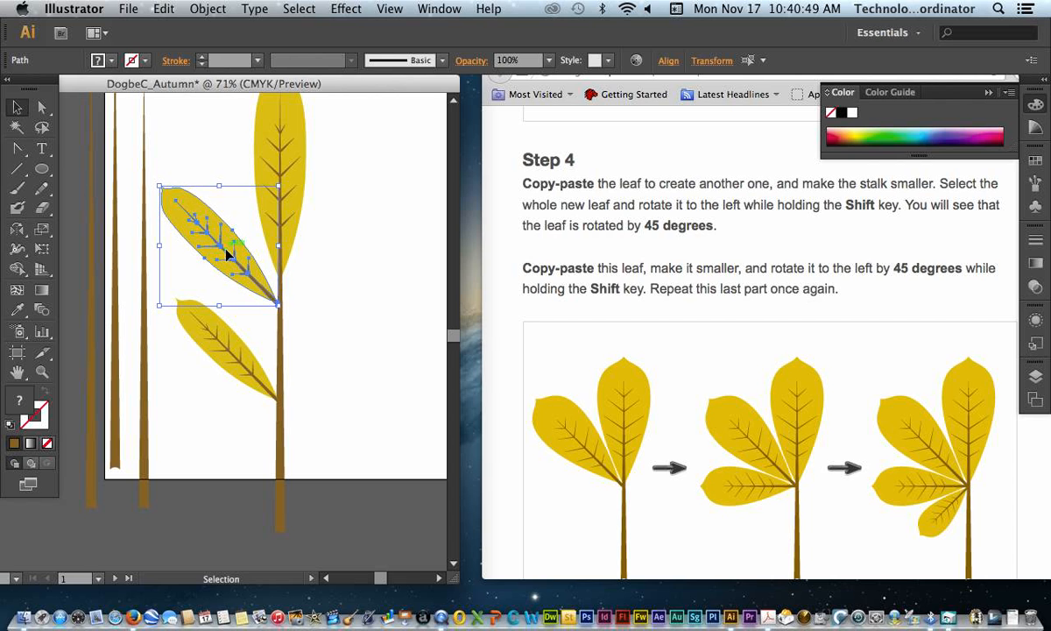
# Nudge the upper rotated leaf further up until its stalk end meets the base of the upright leaf, and deselect it.
pyautogui.press('Up')
pyautogui.press('Up')
pyautogui.press('Up')
pyautogui.press('Up')
pyautogui.press('Up')
pyautogui.press('Up')
pyautogui.press('Up')
pyautogui.press('Up')
pyautogui.press('Up')
pyautogui.press('Up')
pyautogui.press('Up')
pyautogui.press('Up')
pyautogui.press('Up')
pyautogui.press('Up')
pyautogui.press('Up')
pyautogui.press('Up')
pyautogui.press('Up')
pyautogui.press('Up')
pyautogui.press('Up')
pyautogui.press('Up')
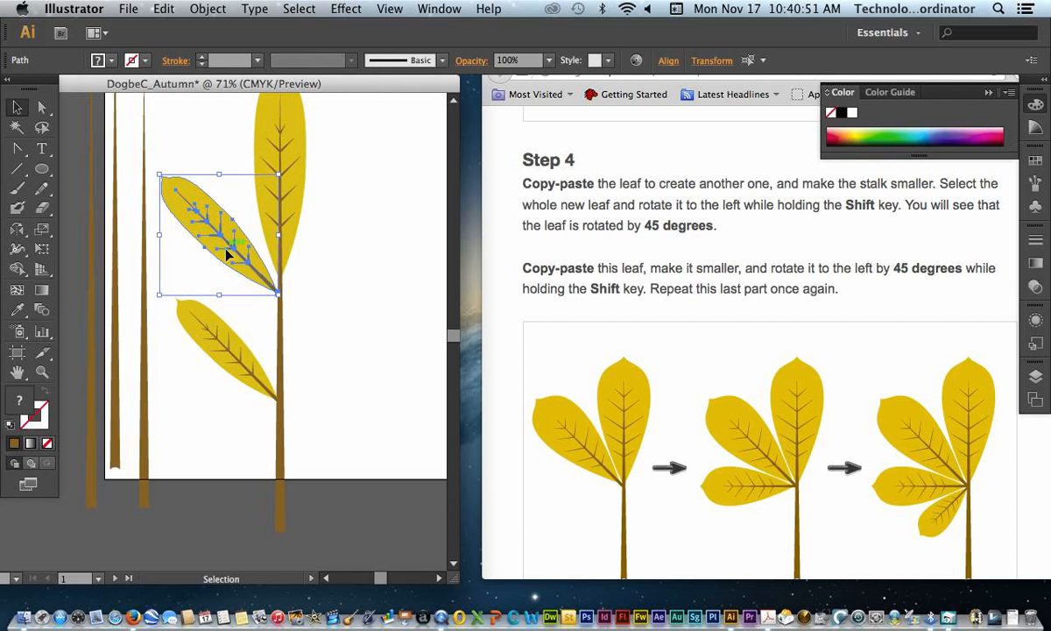
pyautogui.press('Up')
pyautogui.press('Up')
pyautogui.press('Up')
pyautogui.press('Up')
pyautogui.press('Up')
pyautogui.press('Up')
pyautogui.press('Up')
pyautogui.press('Up')
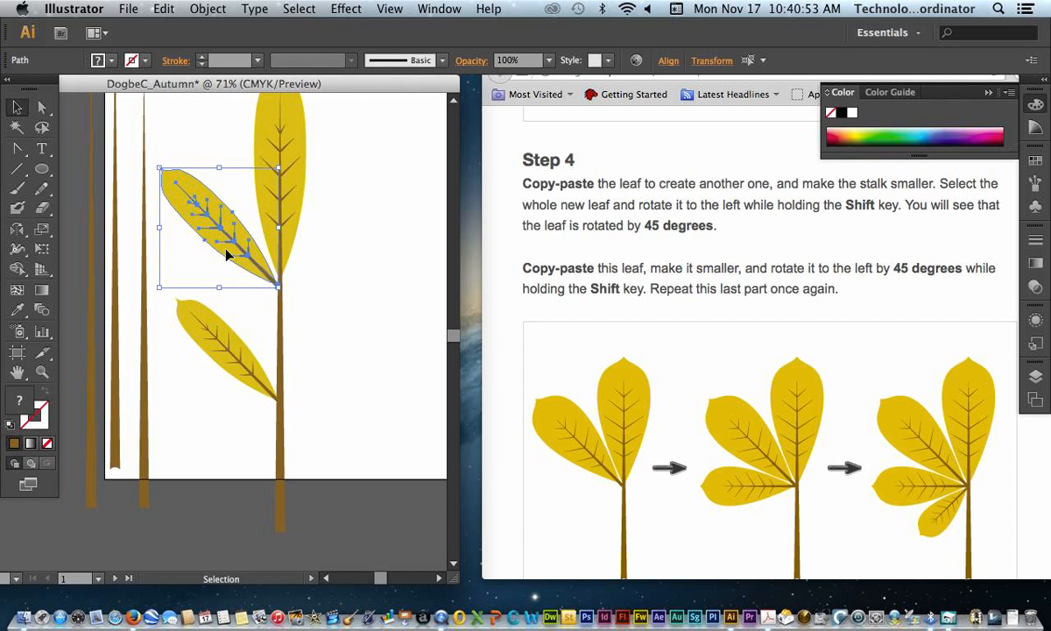
pyautogui.press('Up')
pyautogui.press('Up')
pyautogui.press('Up')
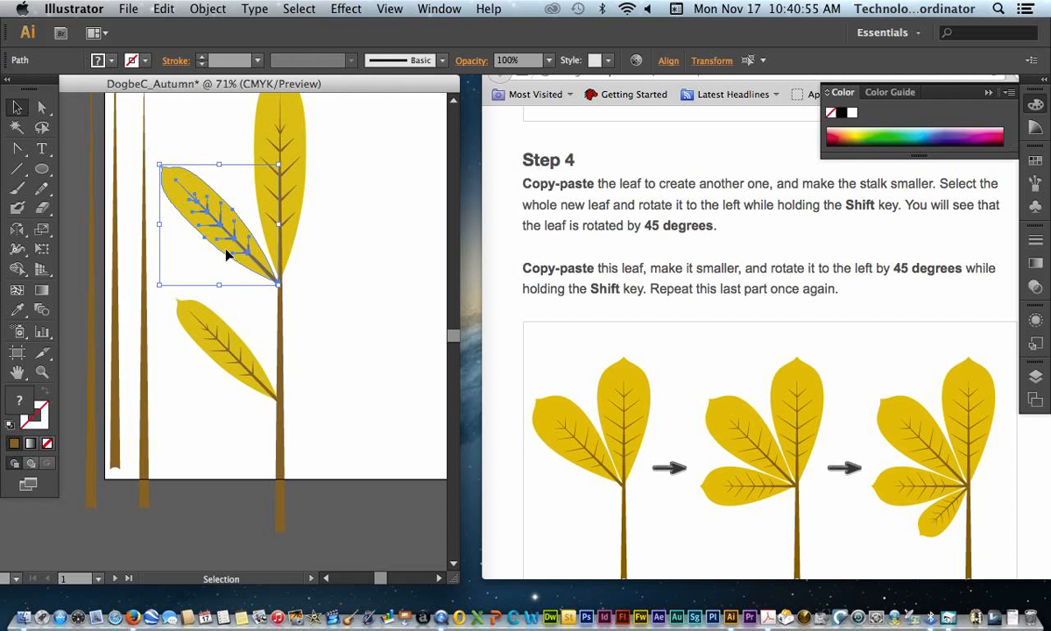
pyautogui.click(244, 319)
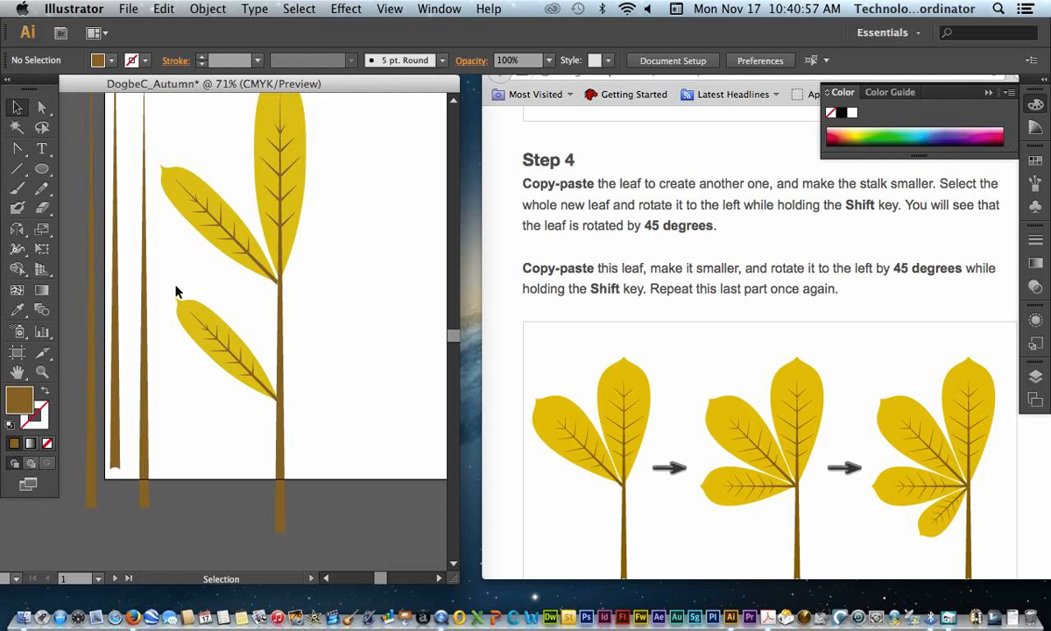
# Select the whole lower left leaf, rotate it further left to nearly horizontal, and place its base on the central stalk below the first rotated leaf.
pyautogui.moveTo(175, 289); pyautogui.dragTo(249, 314)
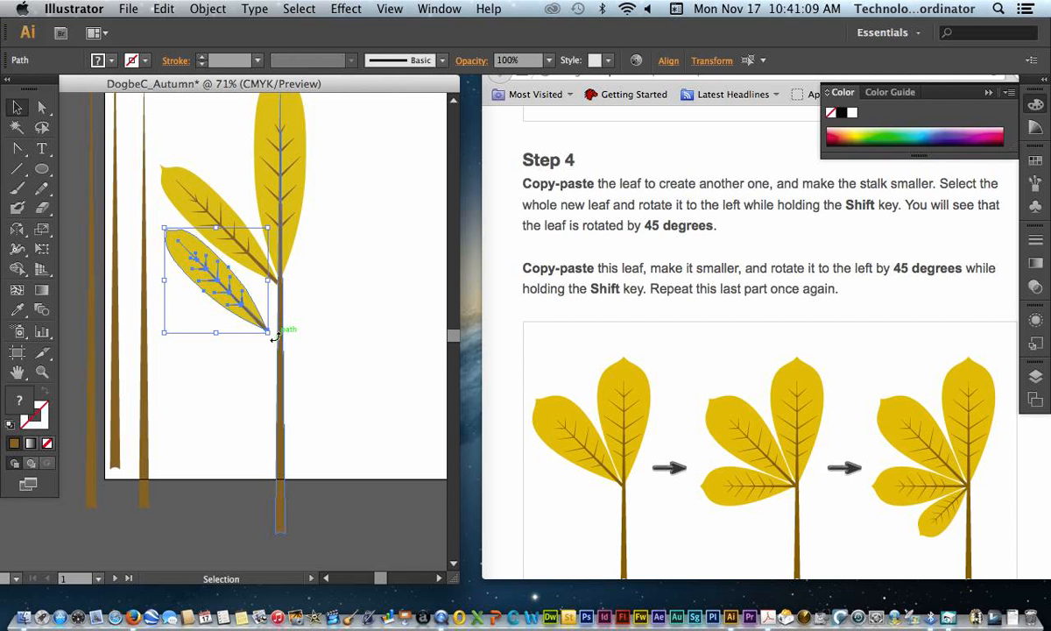
pyautogui.moveTo(274, 336); pyautogui.dragTo(296, 310)
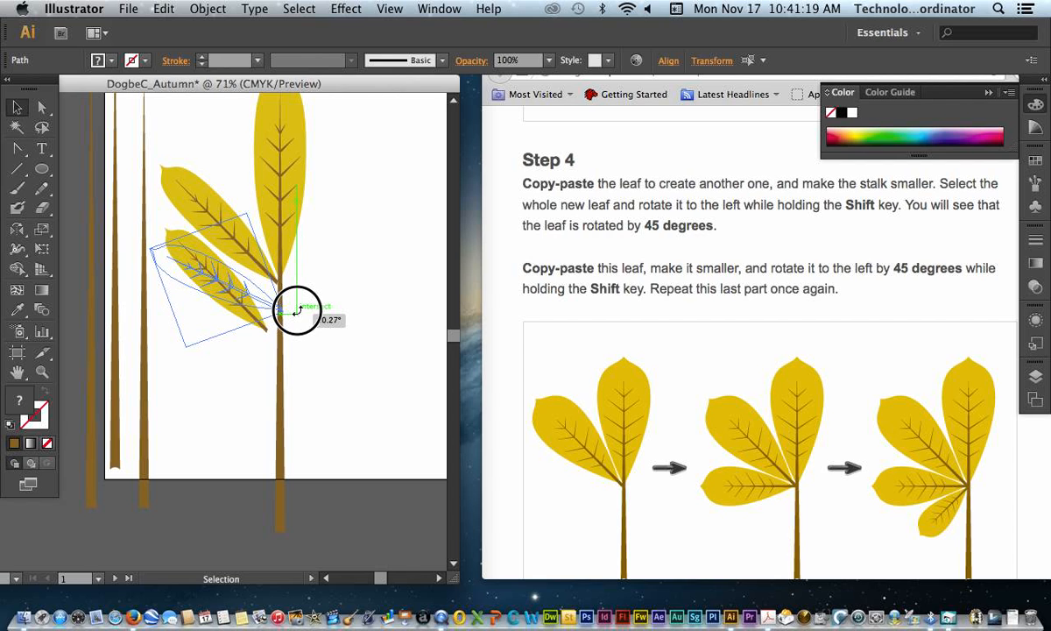
pyautogui.moveTo(298, 310); pyautogui.dragTo(243, 299)
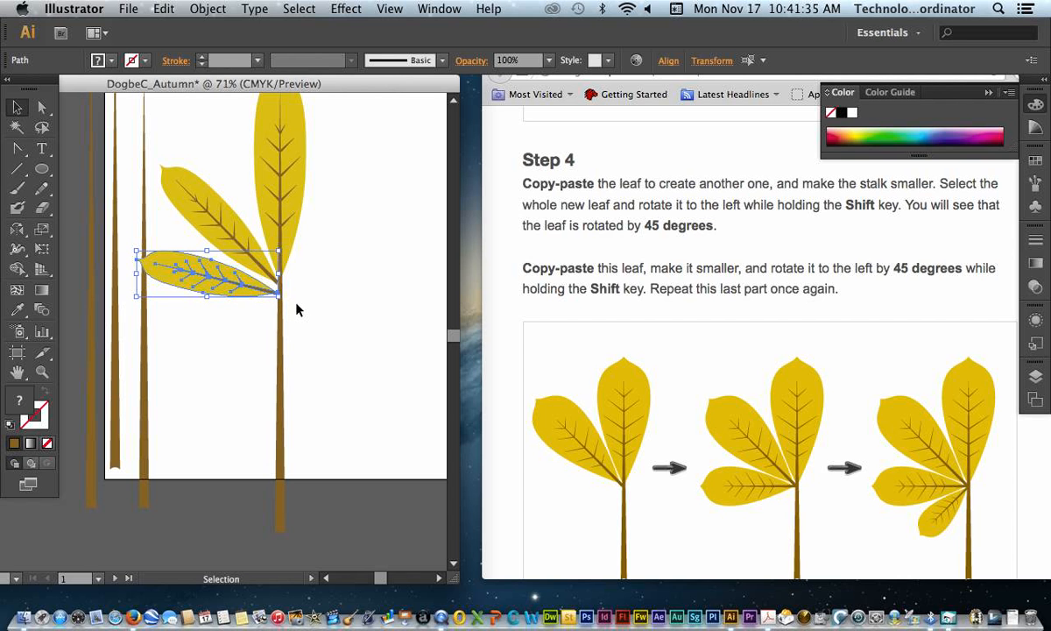
# Nudge the nearly horizontal leaf up until its base joins that of the leaf above it, and deselect it.
pyautogui.press('Up')
pyautogui.press('Up')
pyautogui.press('Up')
pyautogui.hscroll(-1, 302, 311)
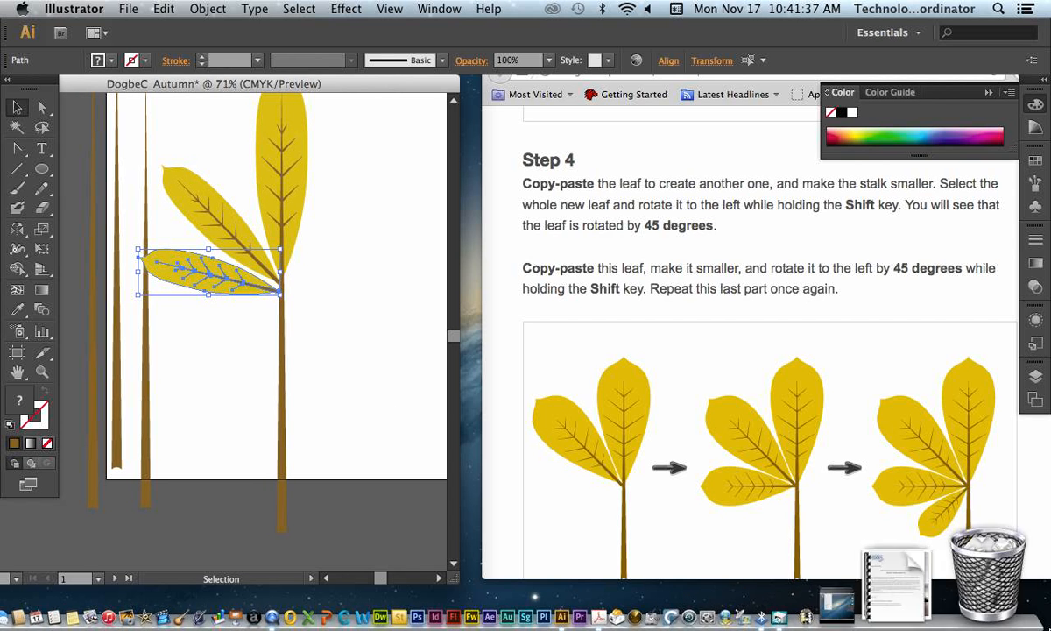
pyautogui.press('Up')
pyautogui.press('Up')
pyautogui.press('Up')
pyautogui.press('Up')
pyautogui.press('Up')
pyautogui.press('Up')
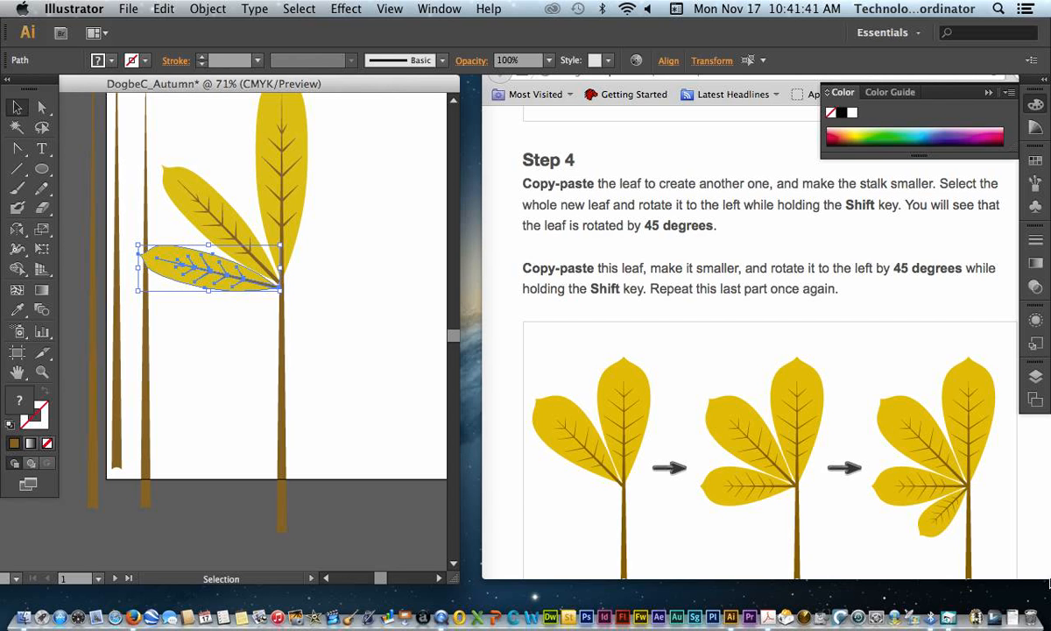
pyautogui.click(279, 344)
pyautogui.click(377, 356)
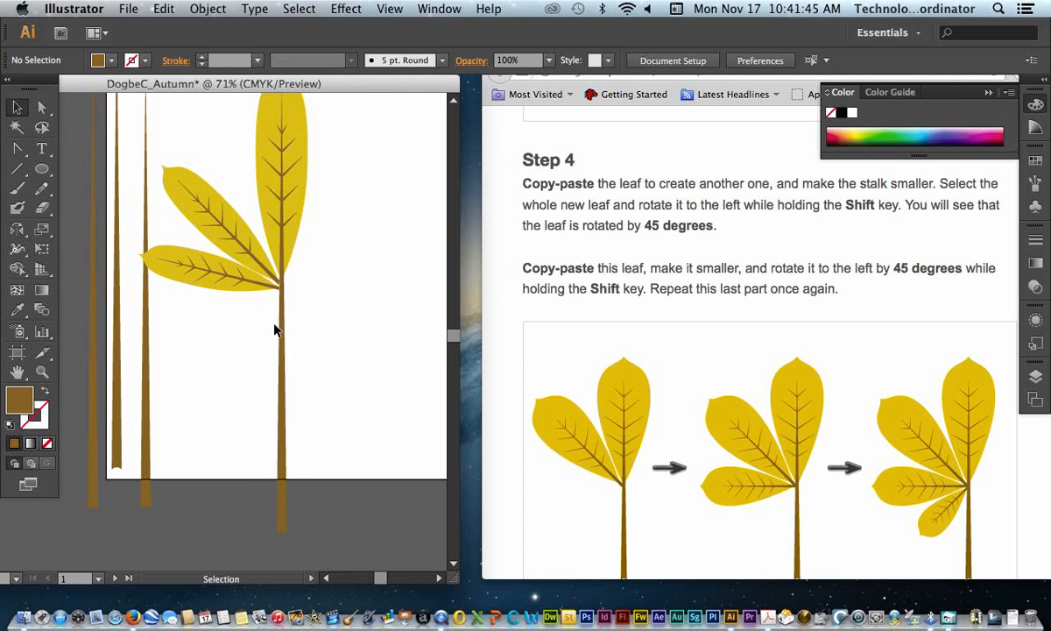
# Select only the two left leaves with their veins and nudge them together up toward the base of the upright leaf.
pyautogui.moveTo(260, 329); pyautogui.dragTo(141, 214)
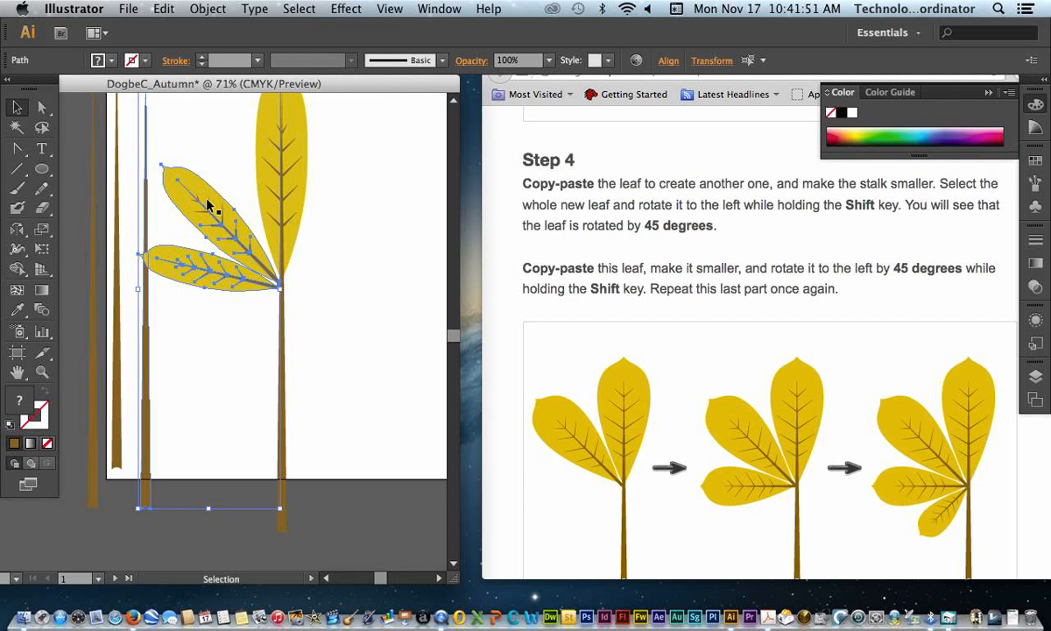
pyautogui.press('super+Tab')
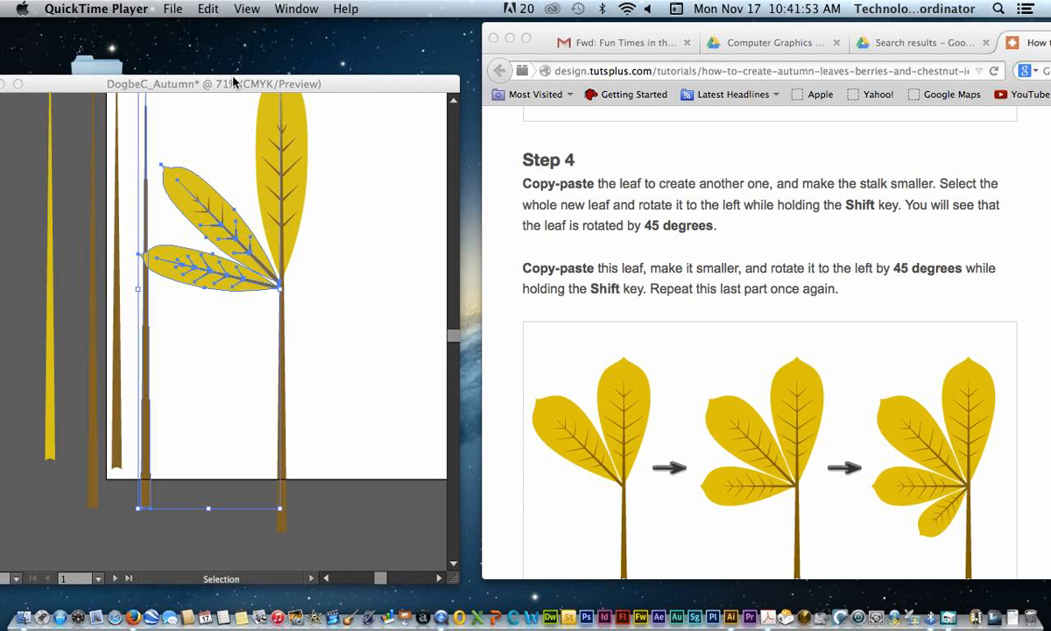
pyautogui.click(207, 79)
pyautogui.click(168, 126)
pyautogui.moveTo(159, 143); pyautogui.dragTo(250, 324)
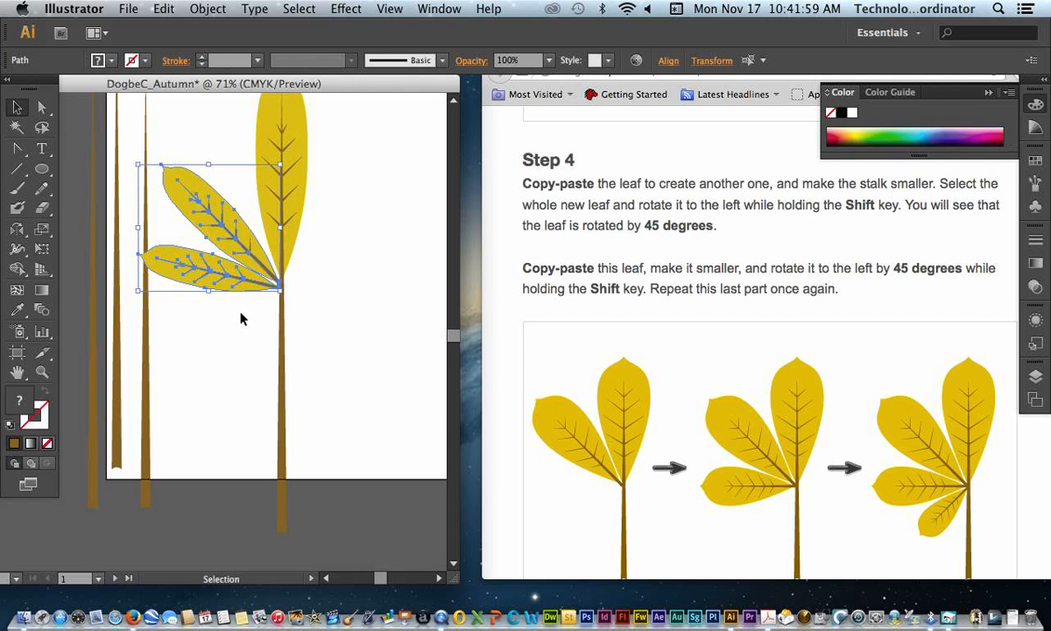
pyautogui.press('Up')
pyautogui.press('Up')
pyautogui.press('Up')
pyautogui.press('Up')
pyautogui.press('Up')
pyautogui.press('Up')
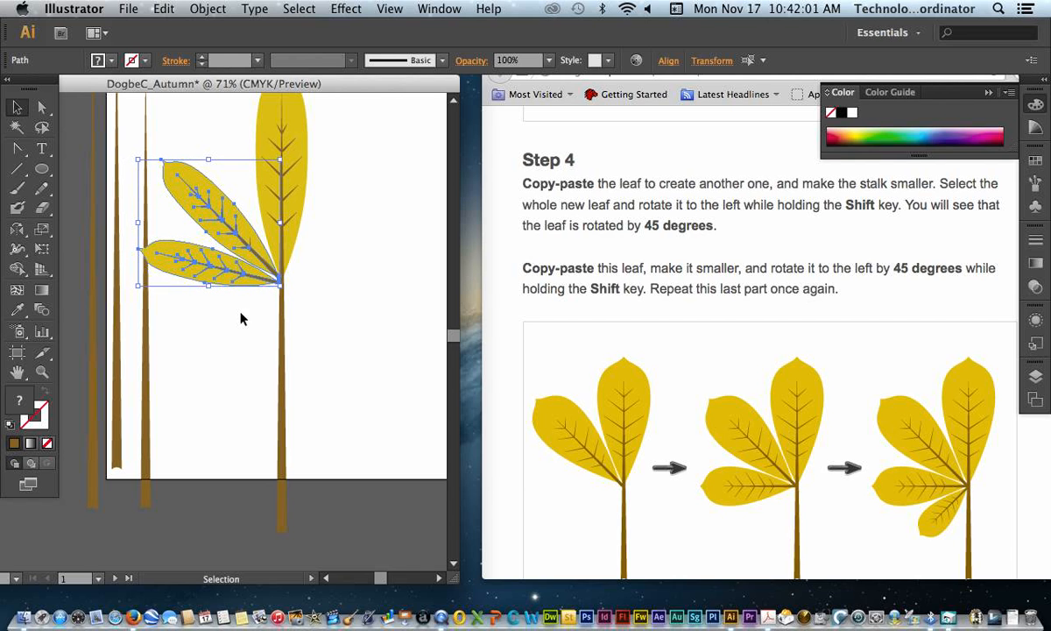
pyautogui.press('Up')
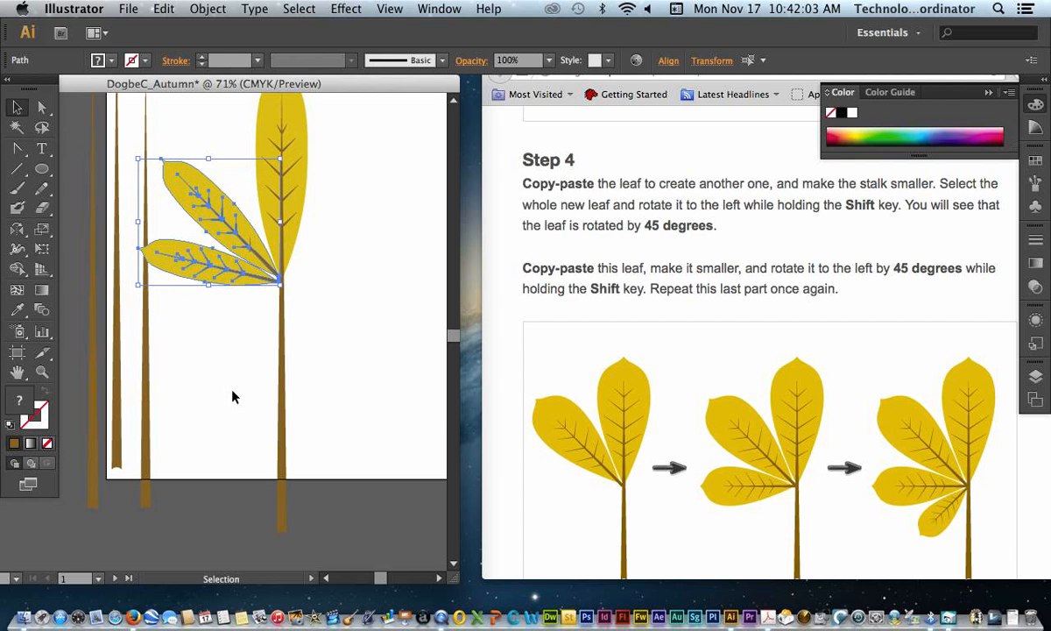
pyautogui.click(236, 339)
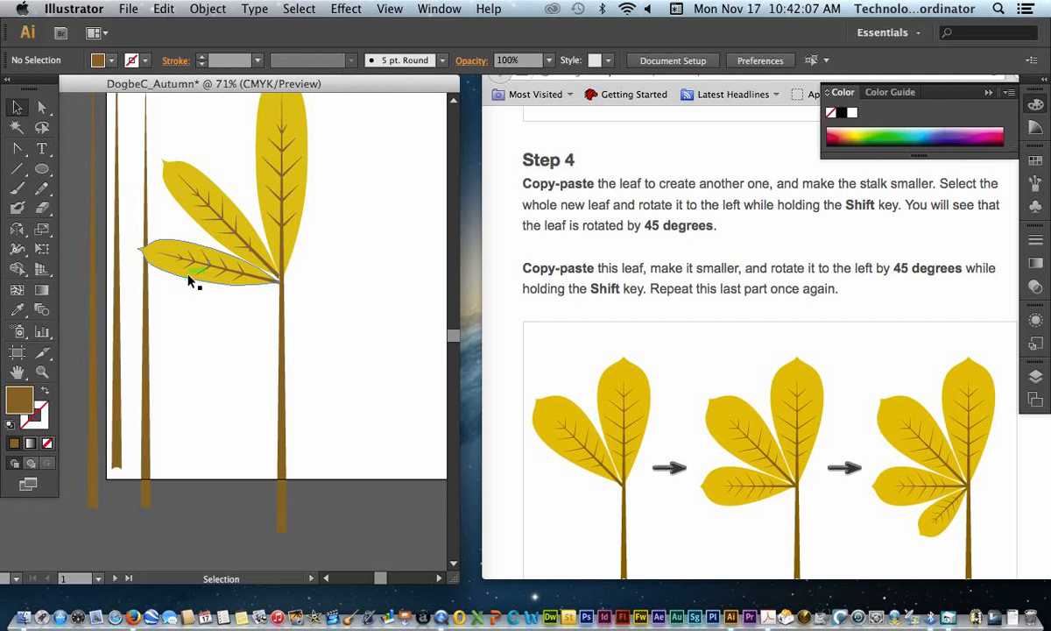
# Duplicate the lowest left leaf with its veins just below the original and rotate the copy so its tip slants downward from the central stalk.
pyautogui.moveTo(169, 238); pyautogui.dragTo(163, 262)
pyautogui.click(257, 328)
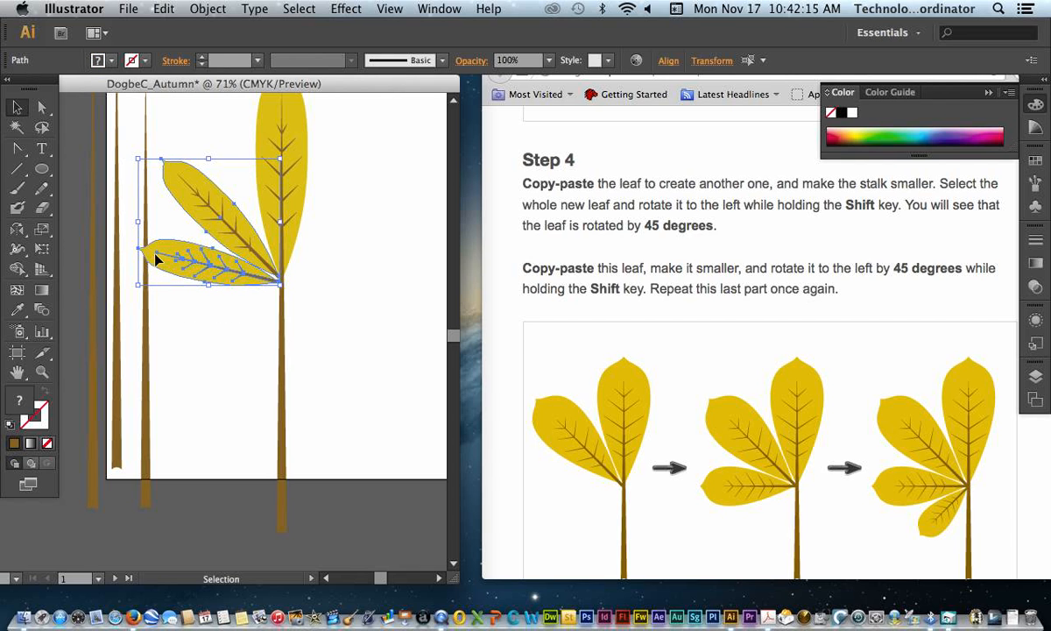
pyautogui.keyDown('shift'); pyautogui.click(177, 193); pyautogui.keyUp('shift')
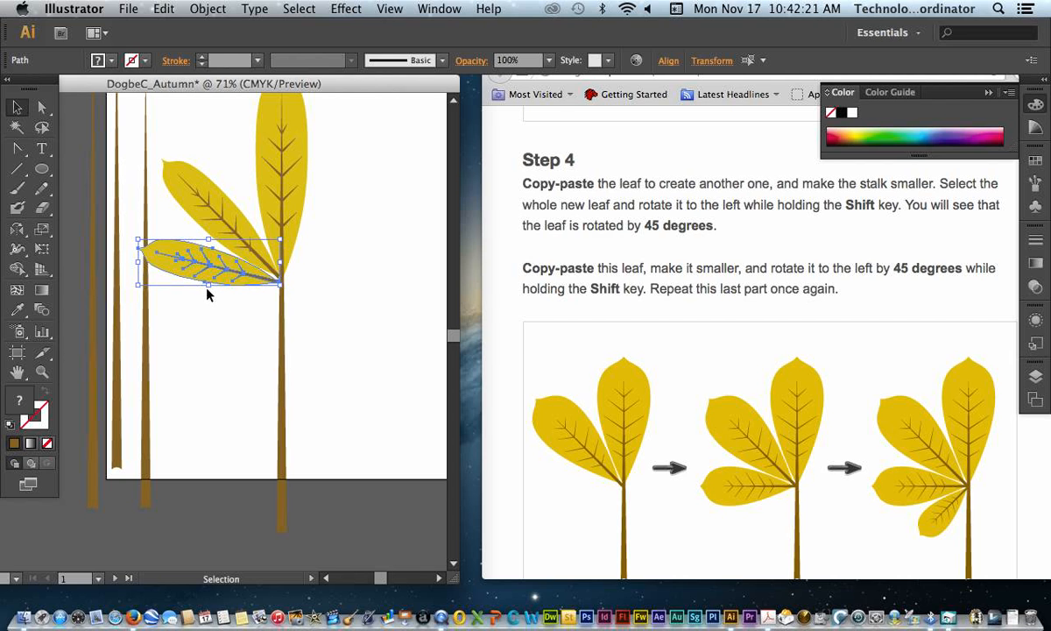
pyautogui.keyDown('alt'); pyautogui.moveTo(202, 273); pyautogui.dragTo(202, 295); pyautogui.keyUp('alt')
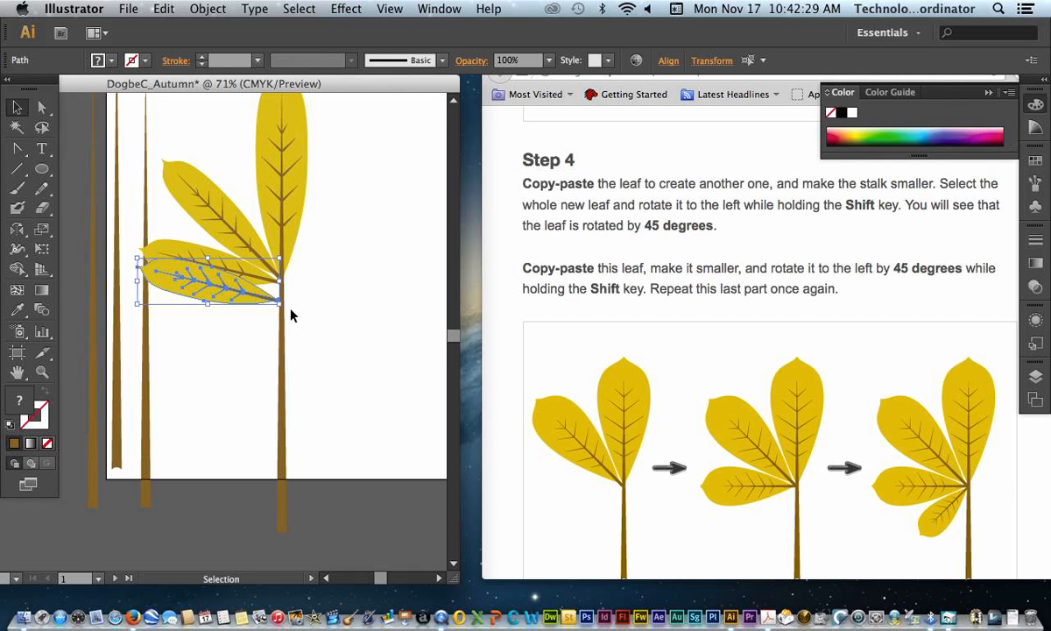
pyautogui.moveTo(286, 306)
pyautogui.mouseDown()
pyautogui.moveTo(287, 289)
pyautogui.moveTo(277, 295)
pyautogui.mouseUp()
pyautogui.moveTo(213, 280); pyautogui.dragTo(214, 300)
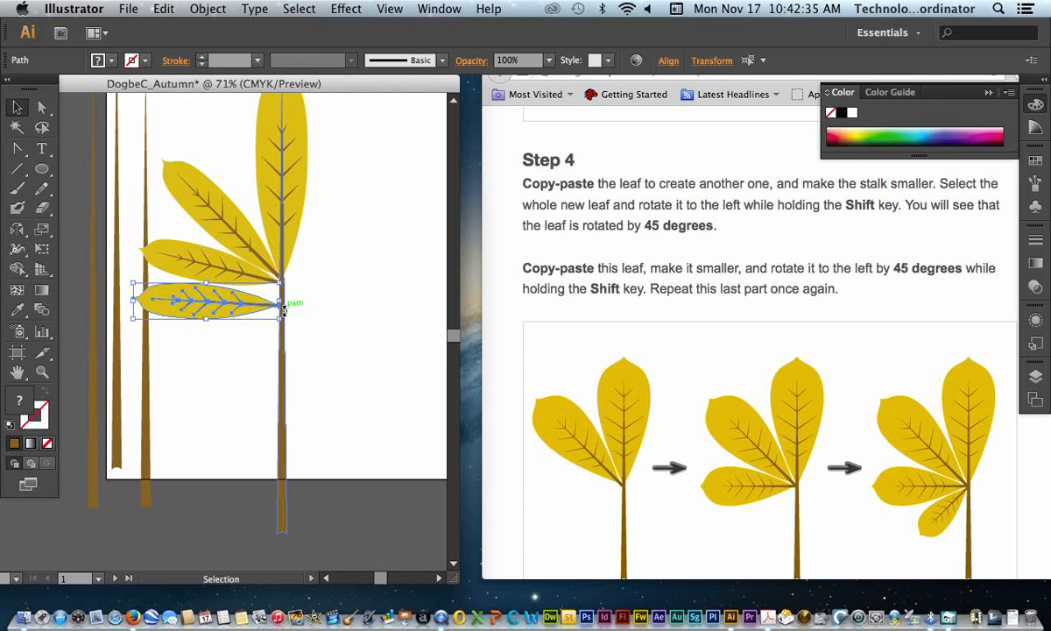
pyautogui.moveTo(288, 321); pyautogui.dragTo(287, 298)
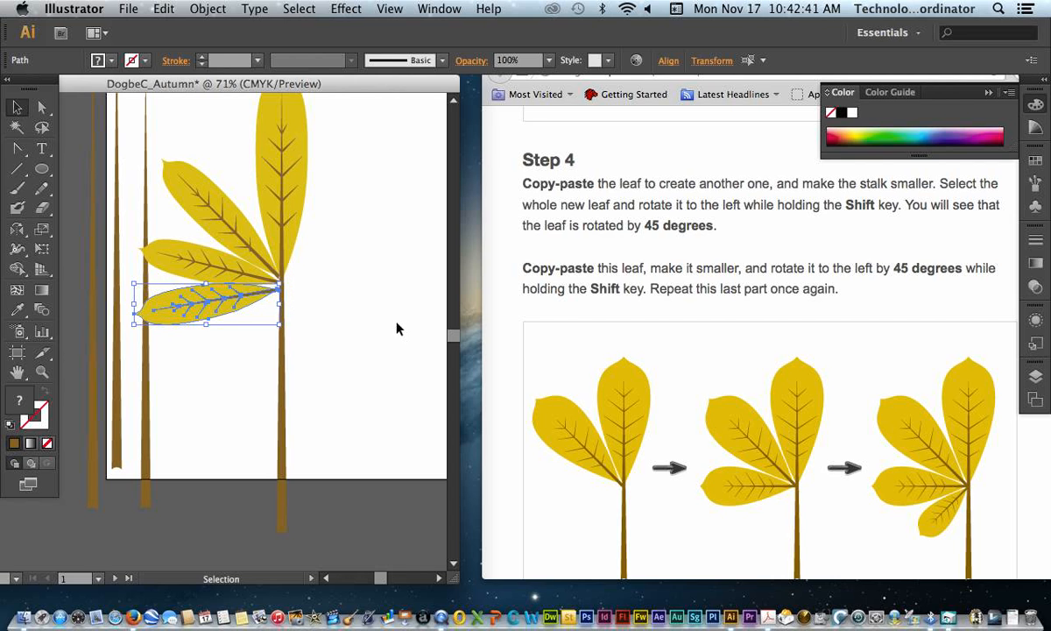
# Nudge the copied third leaf slightly down and right so it clears the leaf above and its base touches the central stalk.
pyautogui.press('Down')
pyautogui.press('Down')
pyautogui.press('Down')
pyautogui.press('Down')
pyautogui.press('Down')
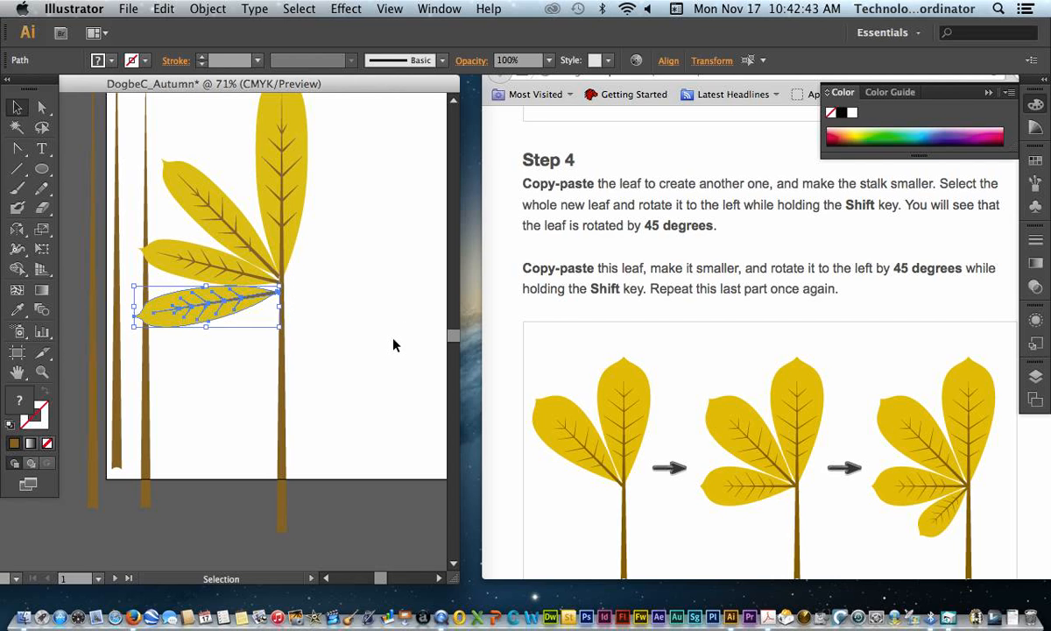
pyautogui.click(367, 315)
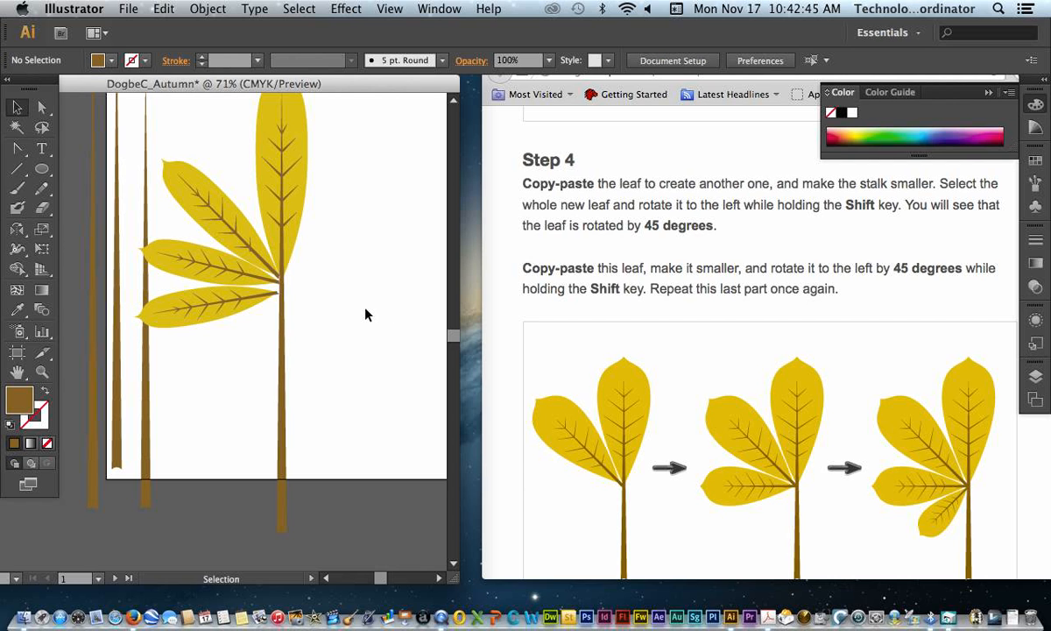
pyautogui.moveTo(261, 322); pyautogui.dragTo(160, 314)
pyautogui.moveTo(155, 310); pyautogui.dragTo(153, 302)
pyautogui.press('Right')
pyautogui.press('Right')
pyautogui.press('Right')
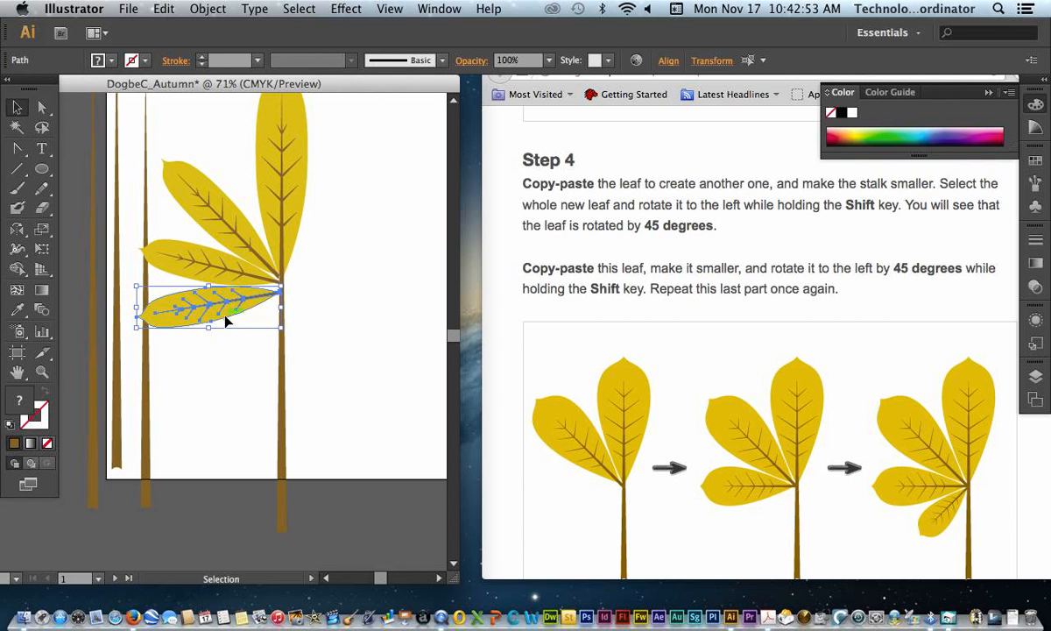
pyautogui.click(339, 323)
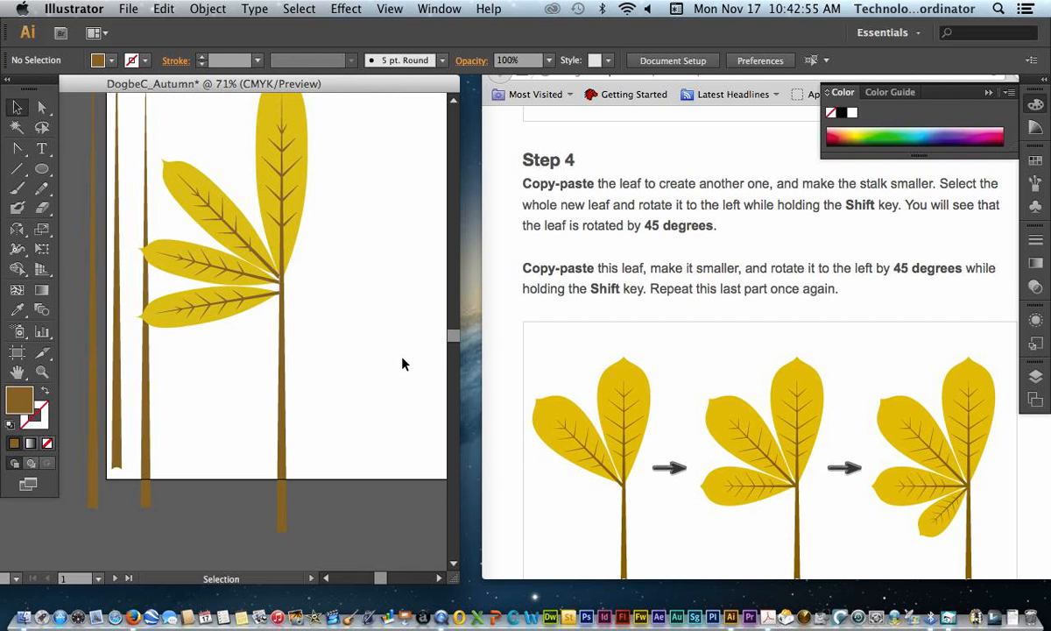
# Select the three left leaves with their veins and create a reflected copy across the vertical axis at 90 degrees.
pyautogui.scroll(-5, 341, 335)
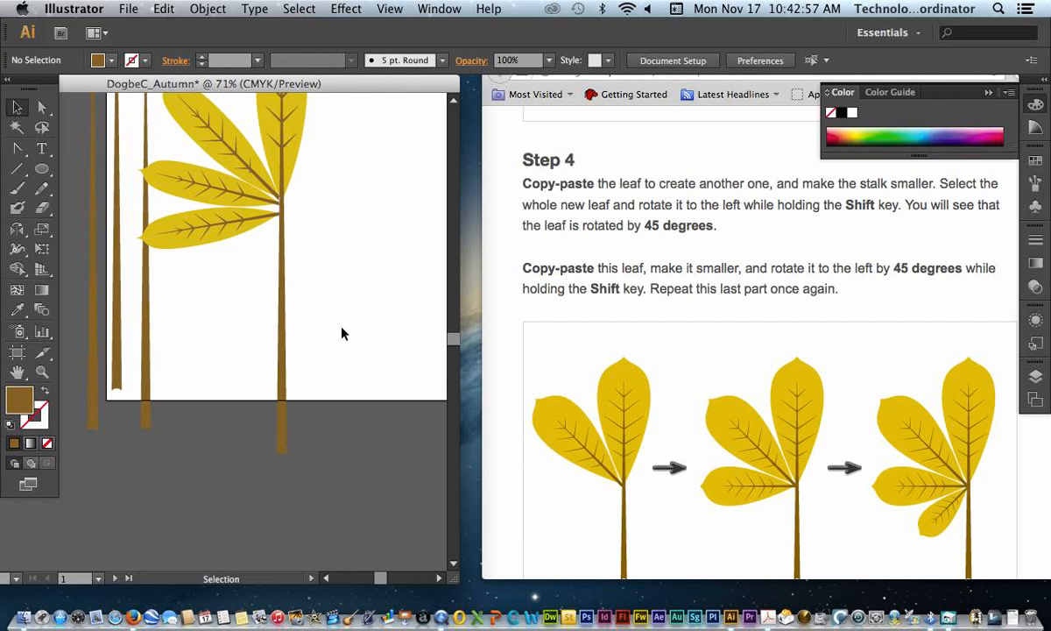
pyautogui.scroll(4, 347, 342)
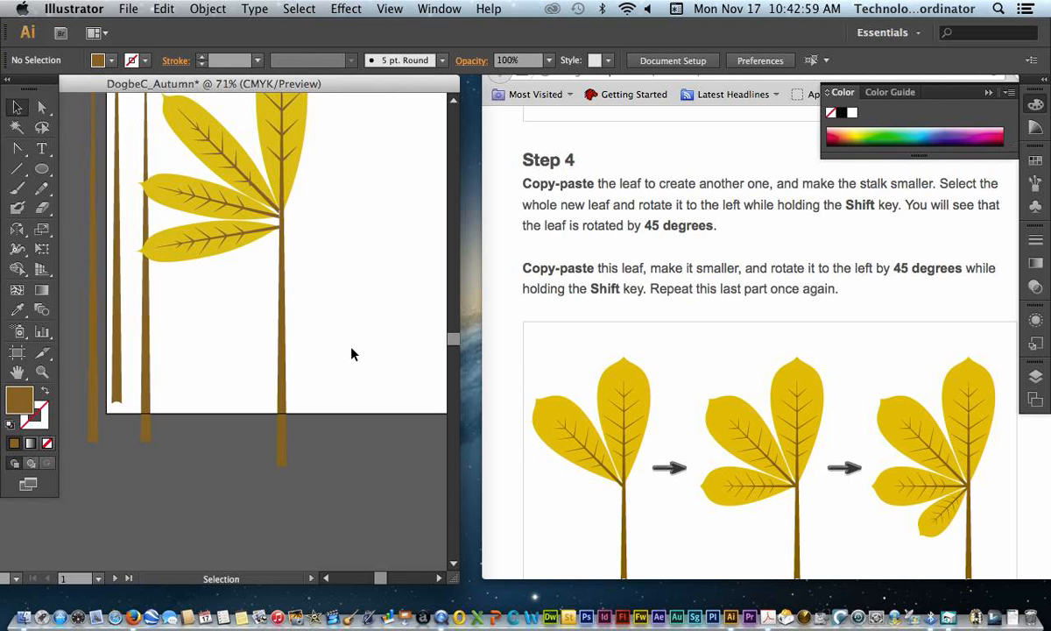
pyautogui.scroll(-5, 692, 403)
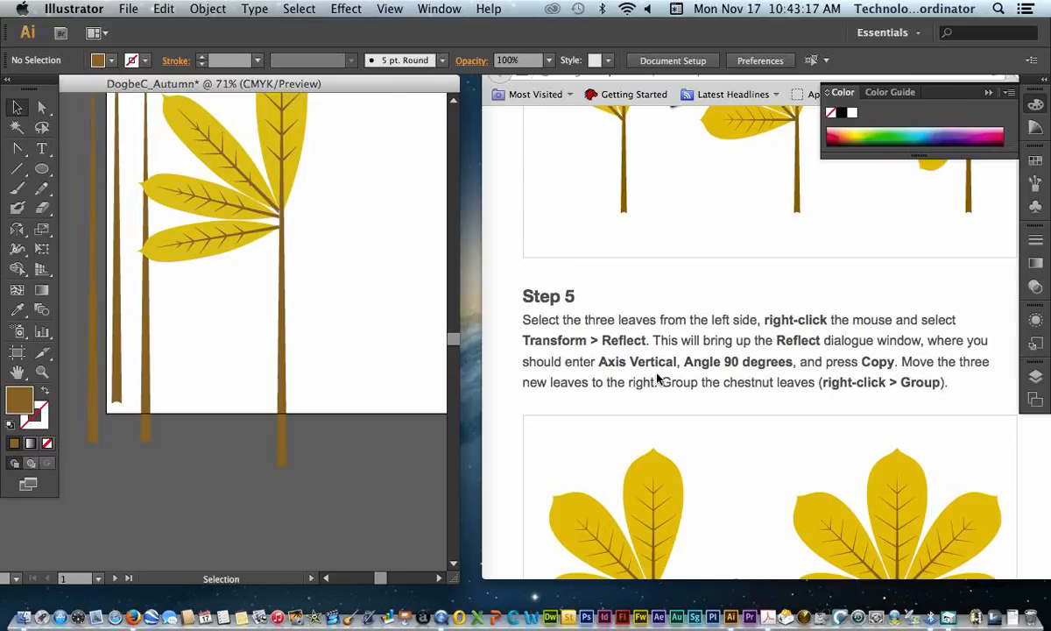
pyautogui.scroll(-3, 753, 403)
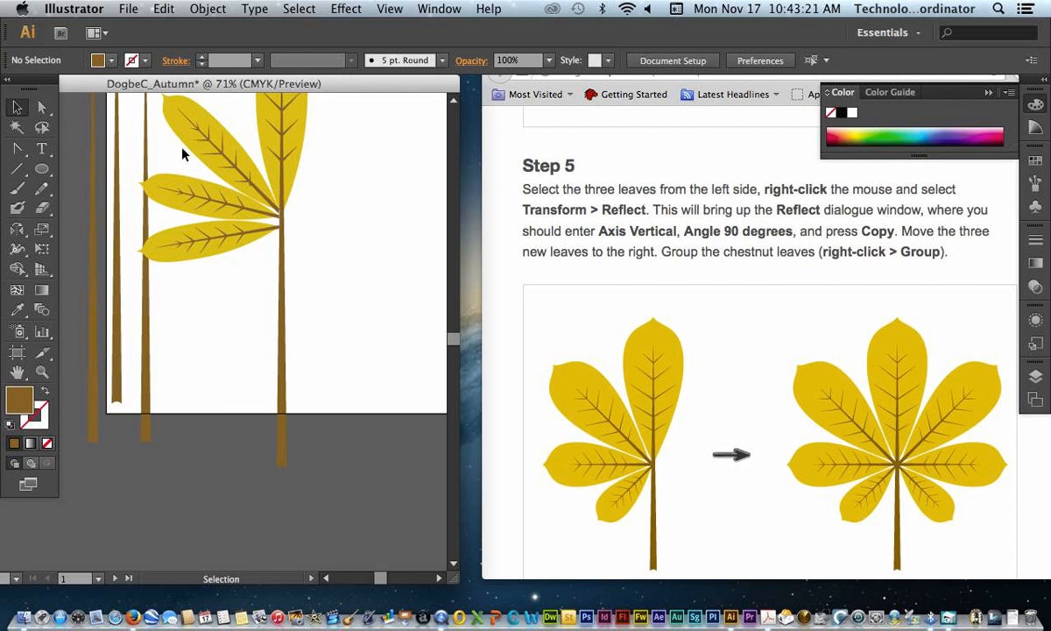
pyautogui.scroll(2, 180, 258)
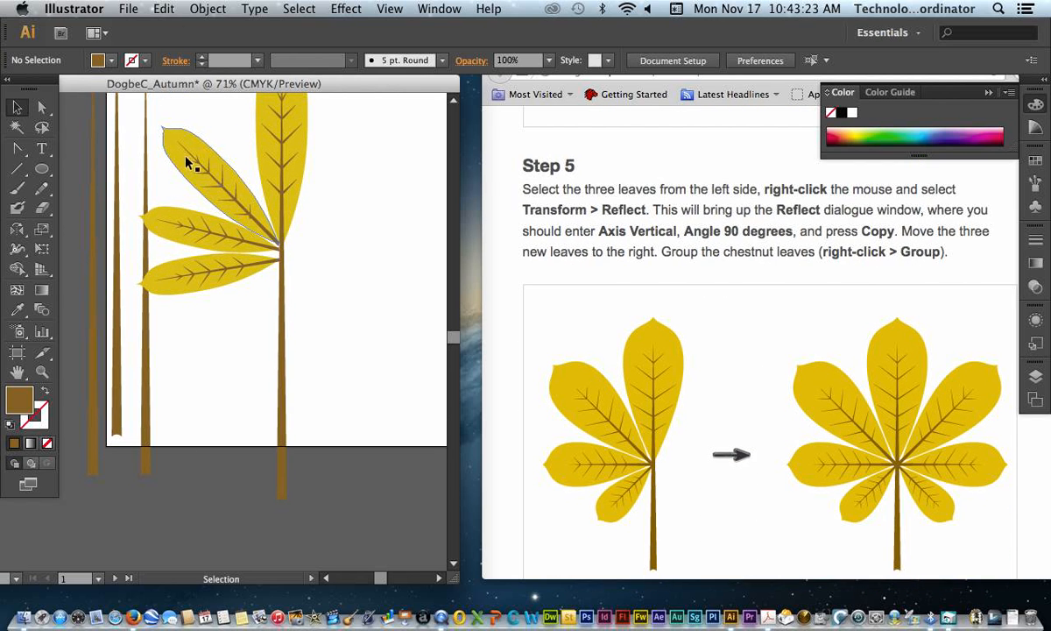
pyautogui.moveTo(187, 159); pyautogui.dragTo(193, 165)
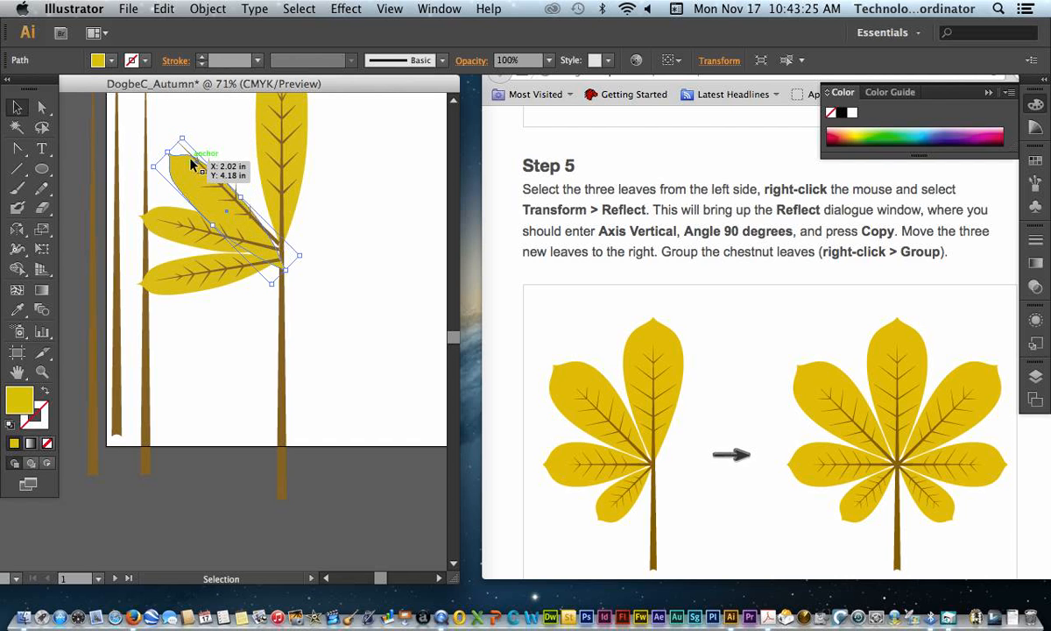
pyautogui.press('super+z')
pyautogui.moveTo(203, 117); pyautogui.dragTo(189, 87)
pyautogui.moveTo(175, 138); pyautogui.dragTo(250, 369)
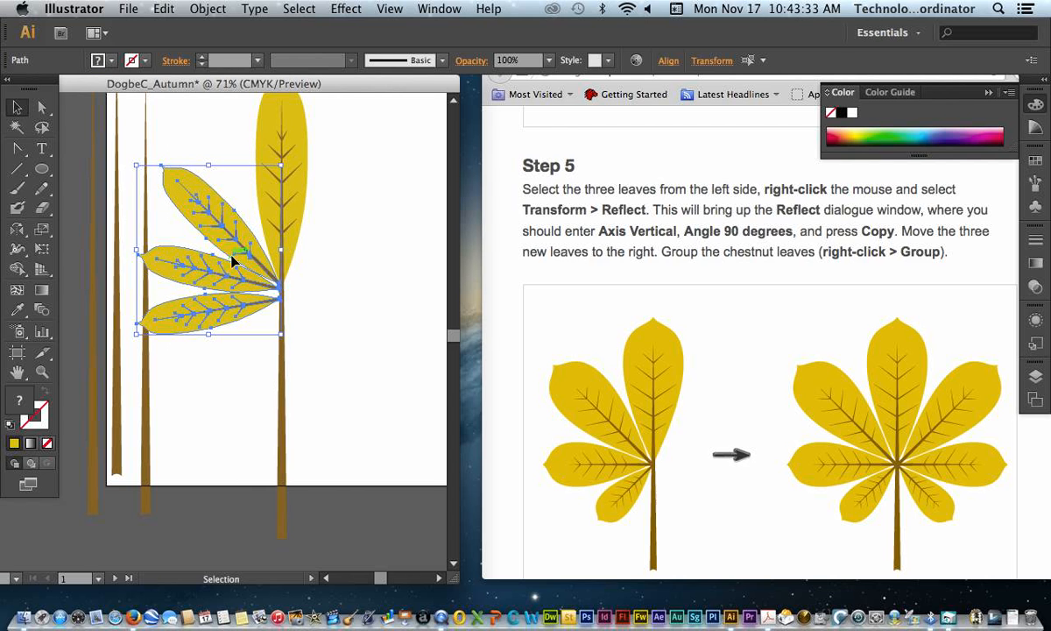
pyautogui.rightClick(235, 281)
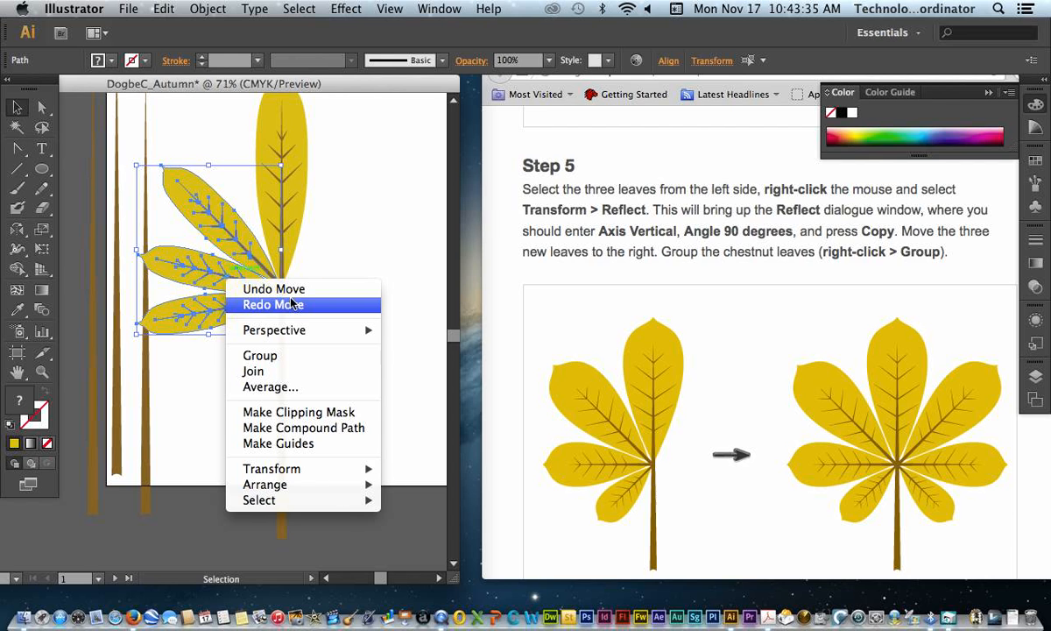
pyautogui.moveTo(346, 468)
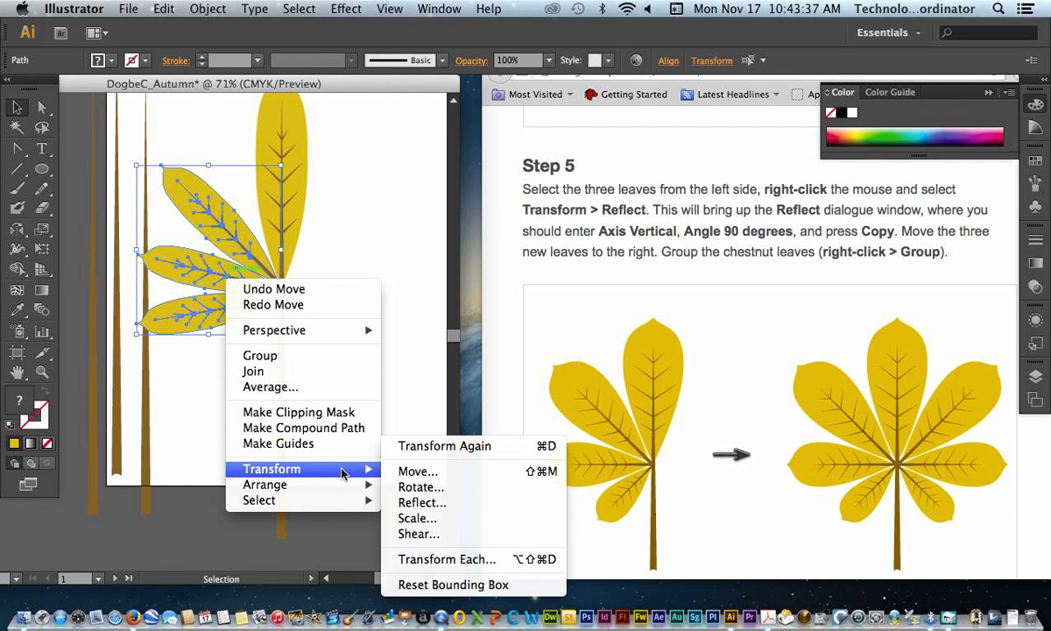
pyautogui.click(419, 503)
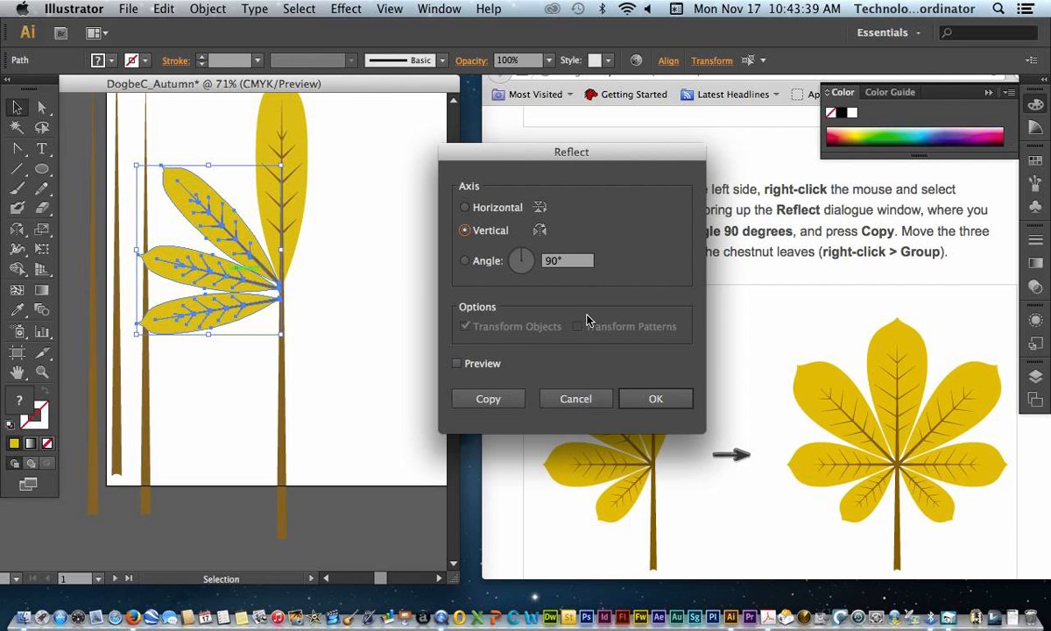
pyautogui.press('super+Tab')
pyautogui.click(588, 250)
pyautogui.click(489, 399)
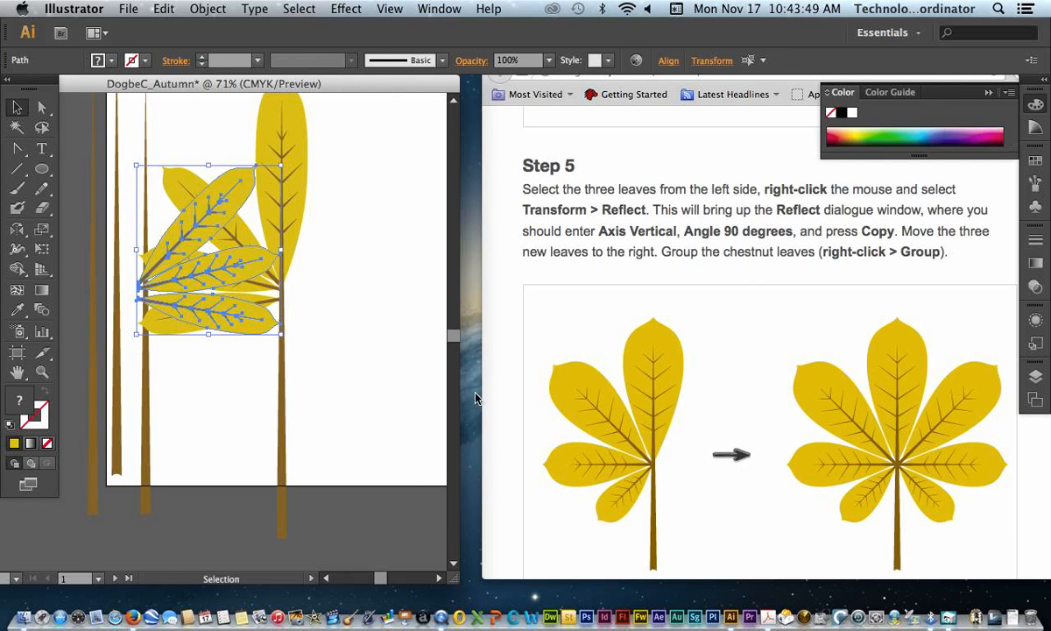
# Move the three reflected leaves together to the right side so their bases meet the central stalk, and deselect them.
pyautogui.click(162, 282)
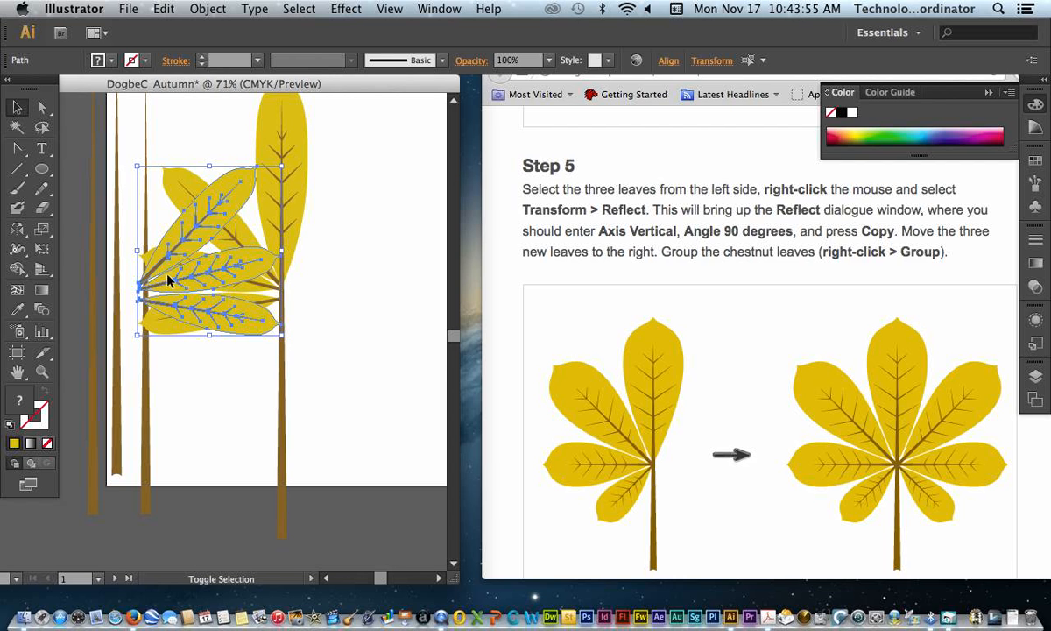
pyautogui.moveTo(179, 277)
pyautogui.mouseDown()
pyautogui.moveTo(219, 284)
pyautogui.moveTo(169, 276)
pyautogui.moveTo(179, 278)
pyautogui.mouseUp()
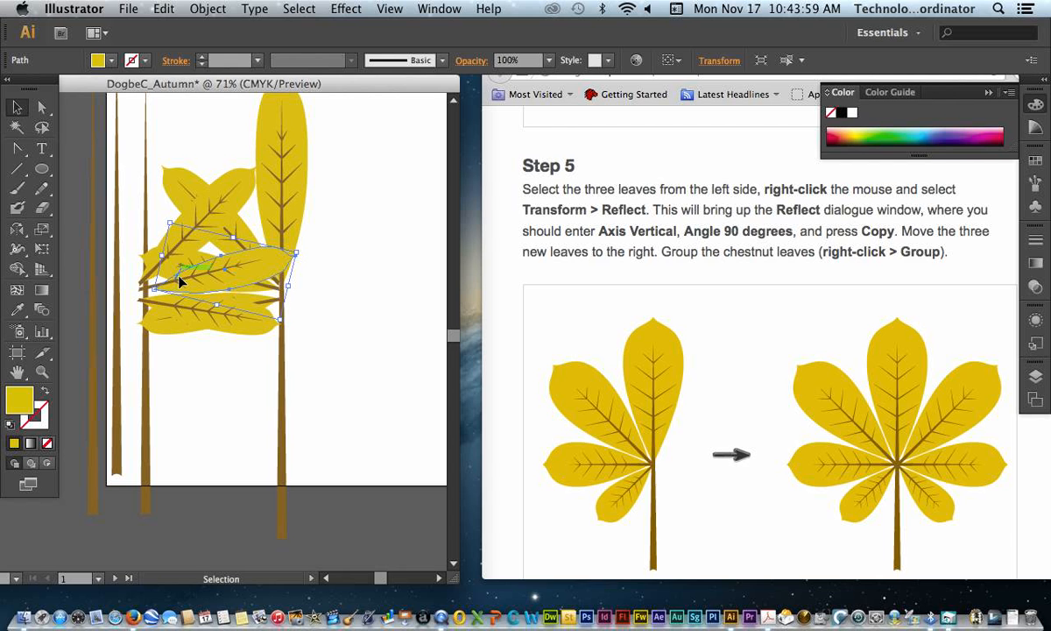
pyautogui.press('super+z')
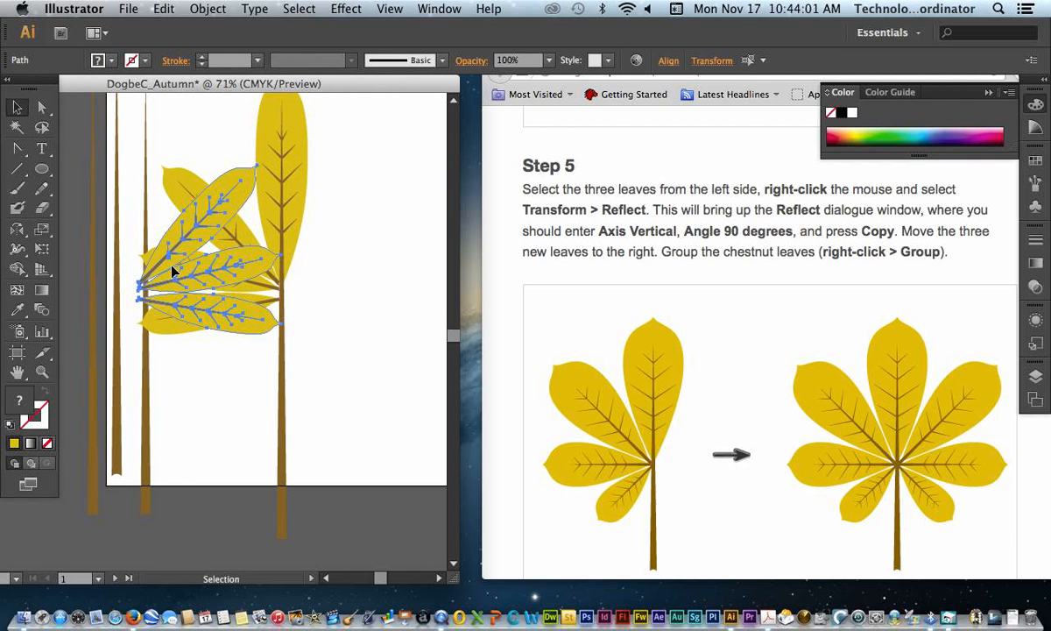
pyautogui.moveTo(166, 265); pyautogui.dragTo(309, 275)
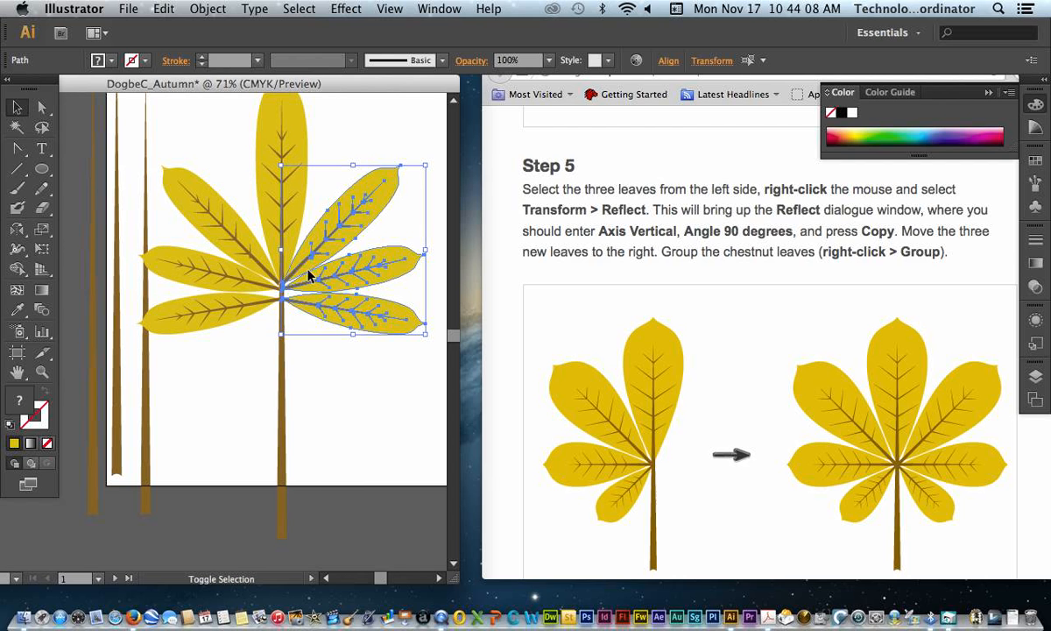
pyautogui.click(342, 363)
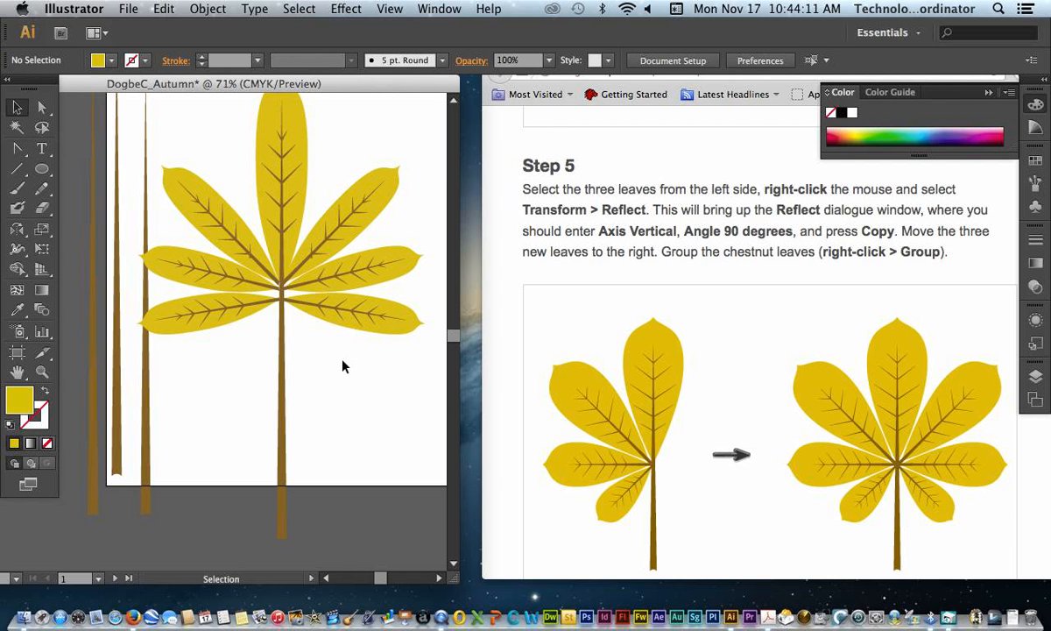
# Select the three right leaves with their veins and nudge them together slightly down, then deselect them.
pyautogui.moveTo(333, 179); pyautogui.dragTo(312, 176)
pyautogui.click(418, 382)
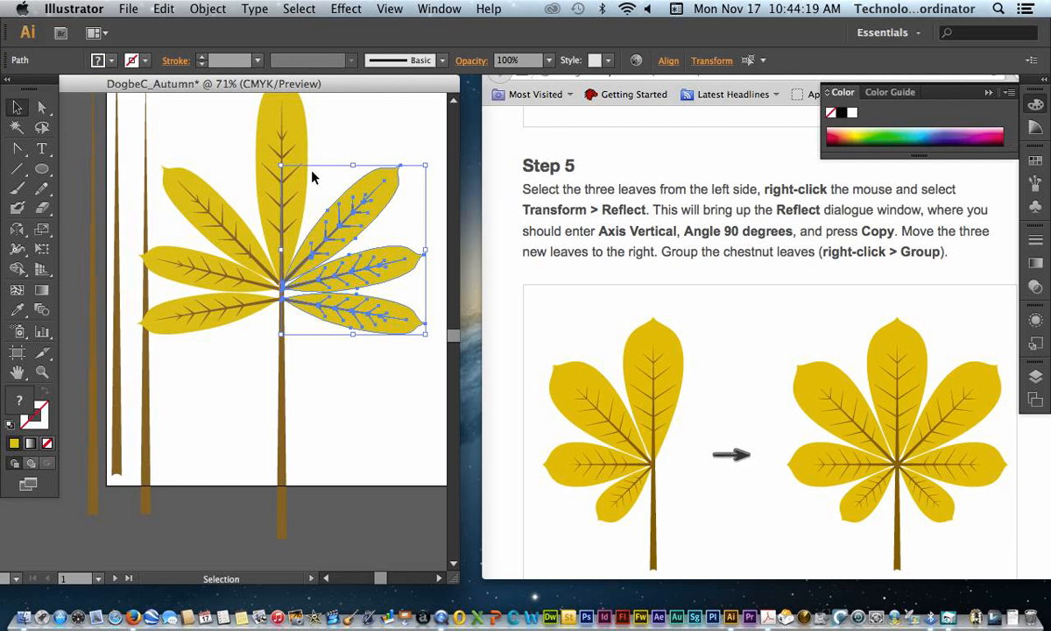
pyautogui.press('Down')
pyautogui.press('Down')
pyautogui.press('Down')
pyautogui.press('Down')
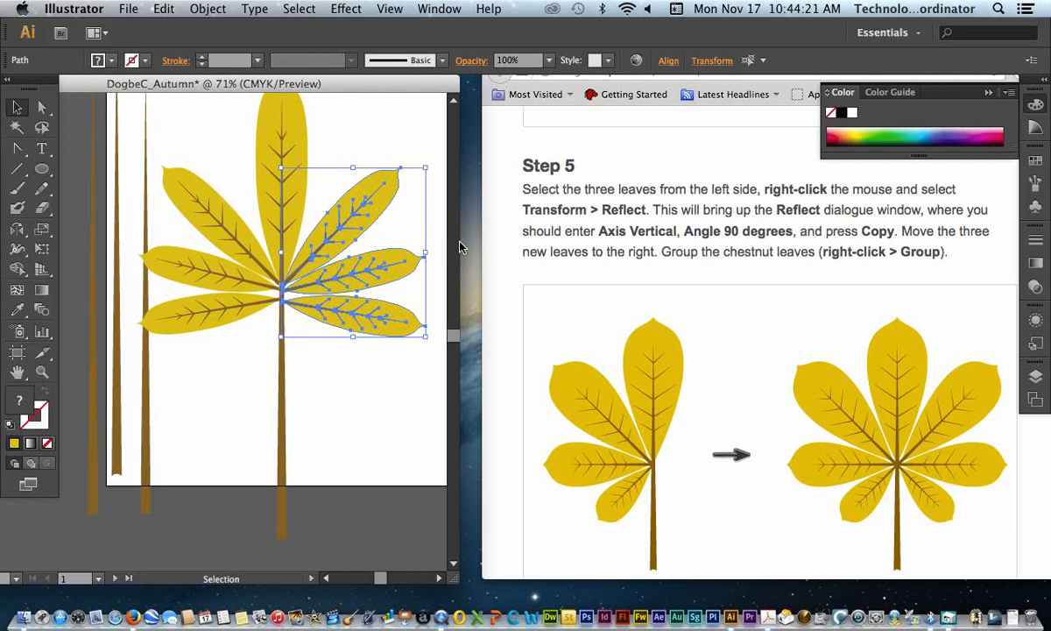
pyautogui.press('Down')
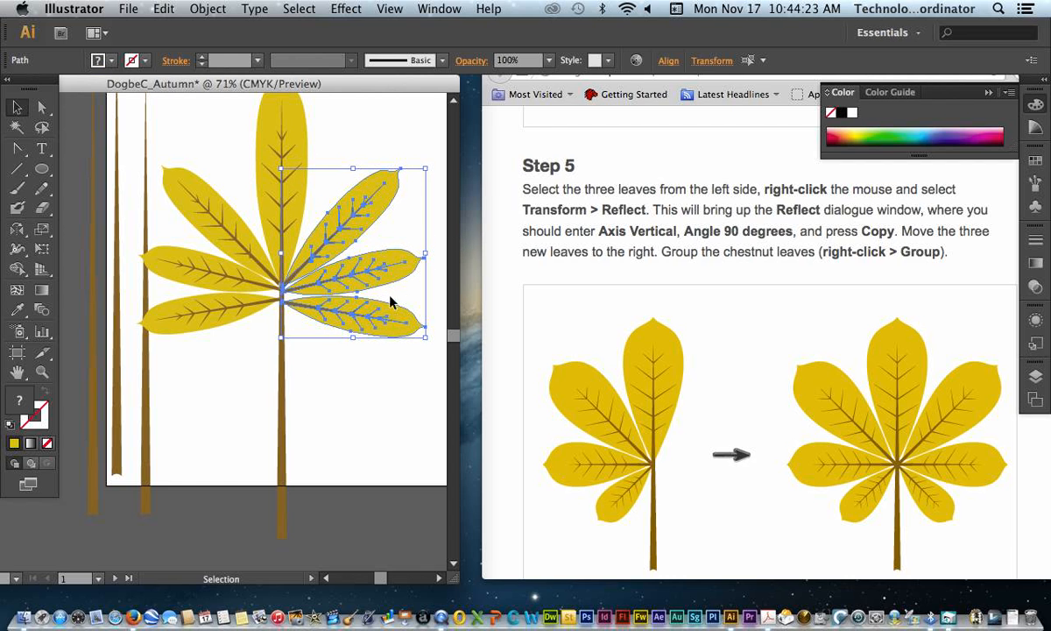
pyautogui.click(329, 361)
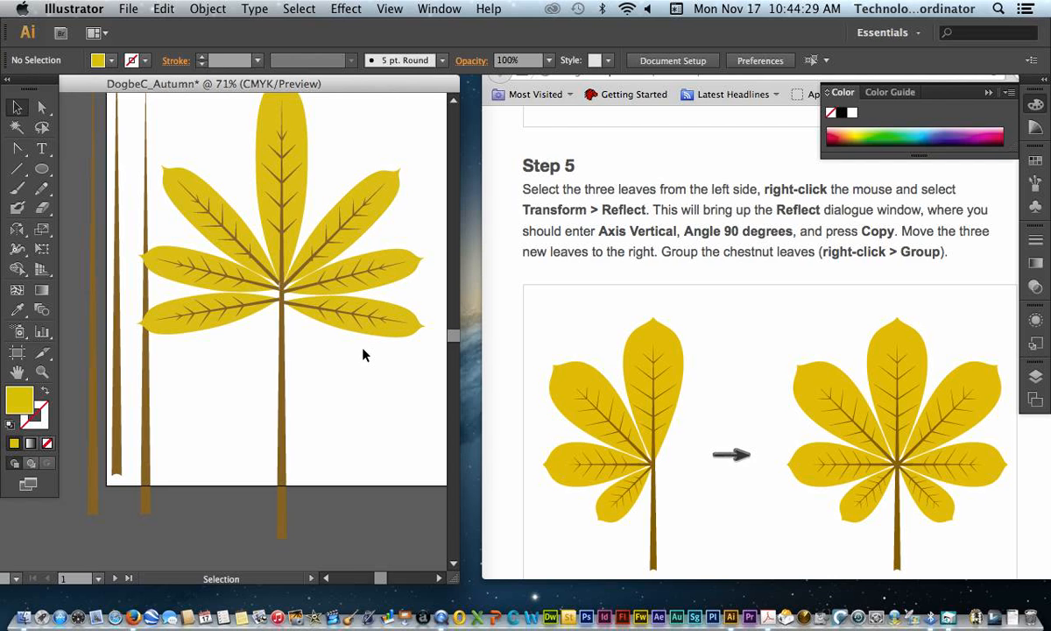
# Shorten the central stalk so its lower end sits just above the artboard's bottom edge.
pyautogui.moveTo(404, 406); pyautogui.dragTo(301, 383)
pyautogui.click(282, 425)
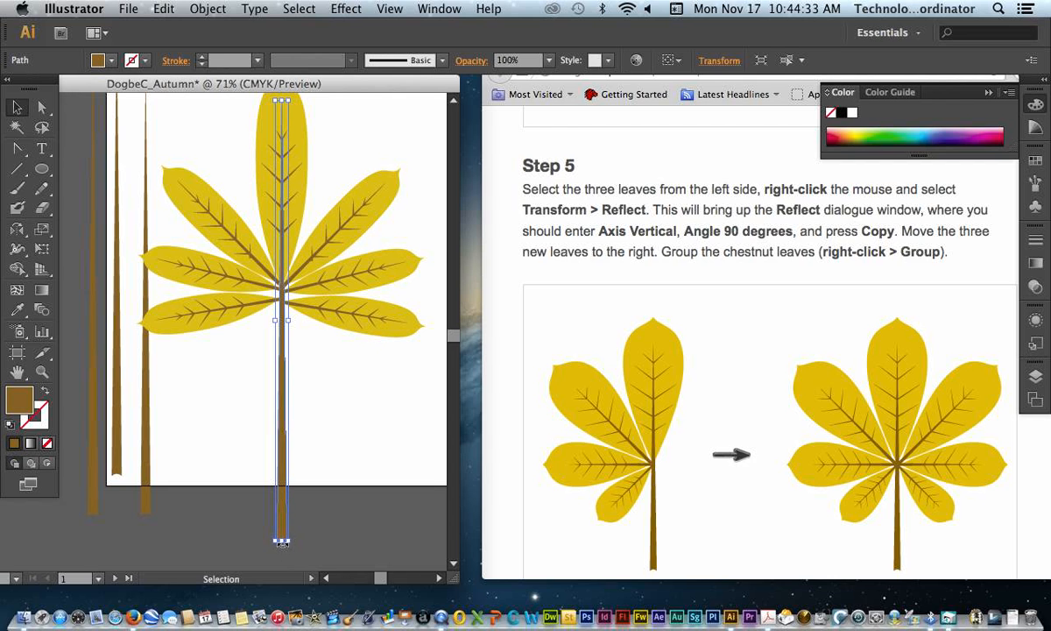
pyautogui.moveTo(283, 540); pyautogui.dragTo(283, 481)
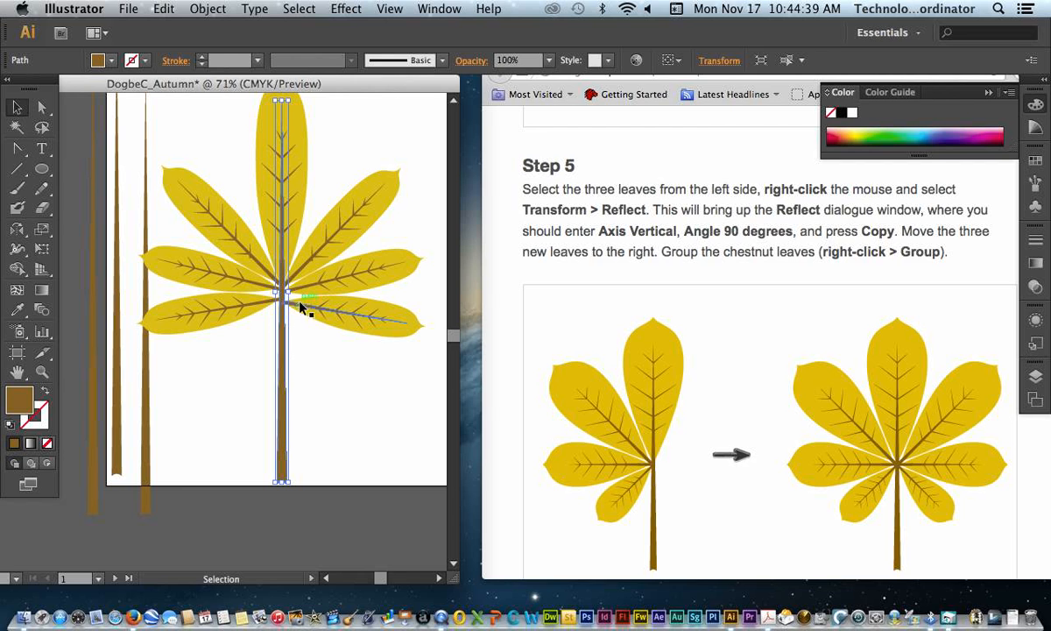
# Nudge the central stalk sideways to line it up with the leaf bases on both sides, and deselect it.
pyautogui.moveTo(290, 292); pyautogui.dragTo(287, 292)
pyautogui.press('Right')
pyautogui.press('Right')
pyautogui.press('Right')
pyautogui.press('Right')
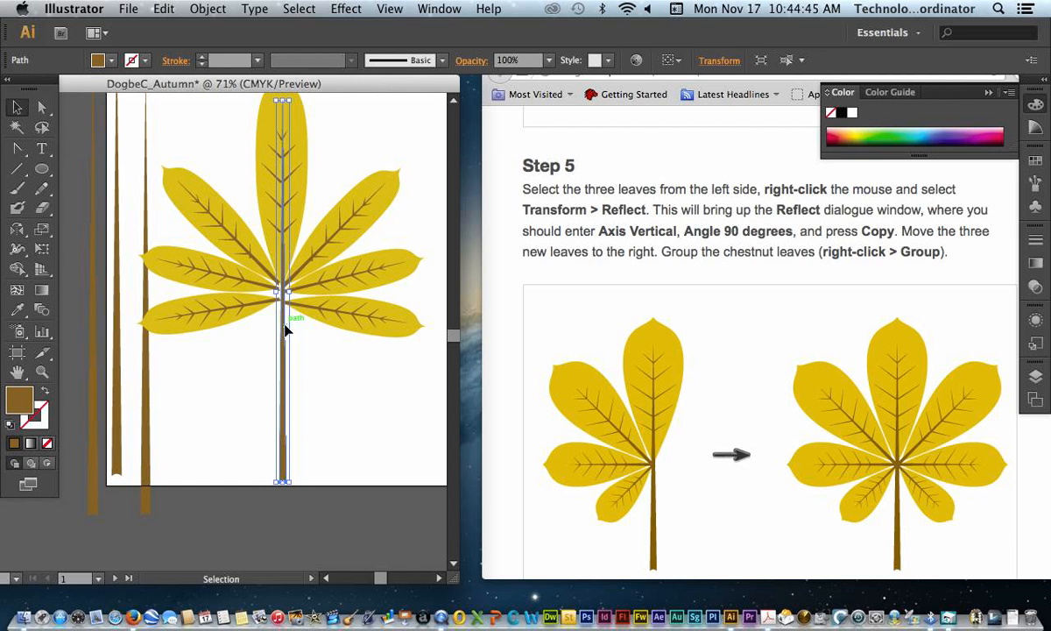
pyautogui.press('Left')
pyautogui.press('Left')
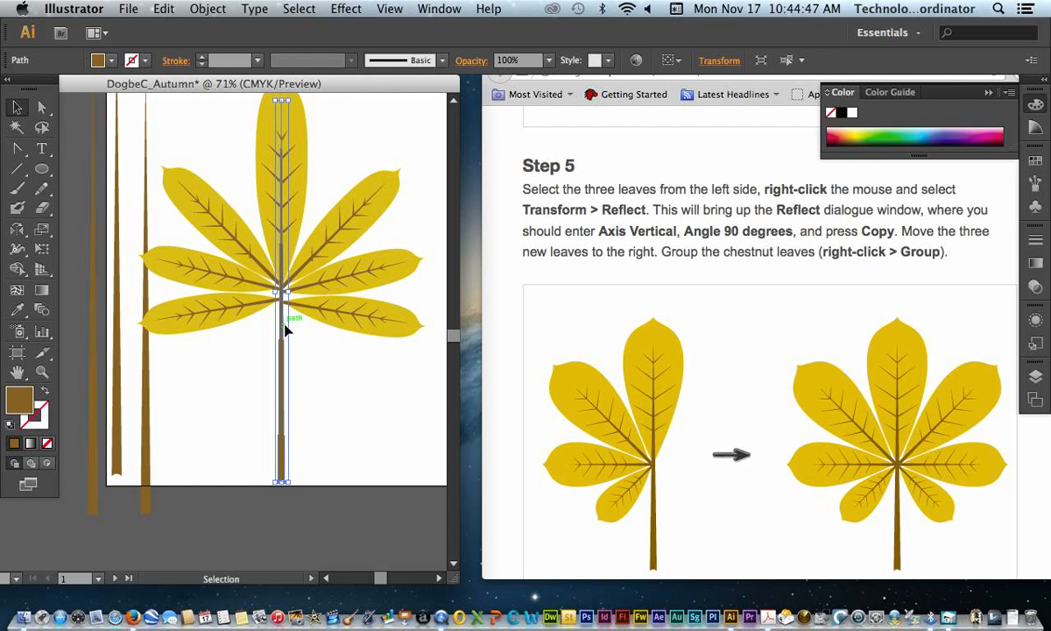
pyautogui.click(314, 340)
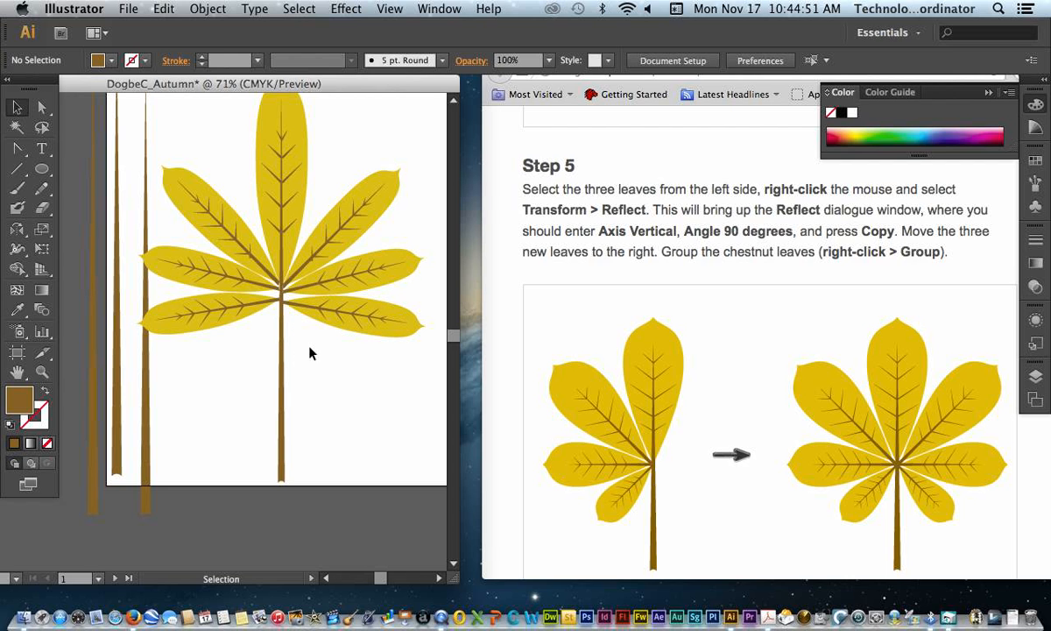
# Try to nudge only the lowest right leaf with its veins up toward the height of its left counterpart.
pyautogui.moveTo(414, 367); pyautogui.dragTo(299, 307)
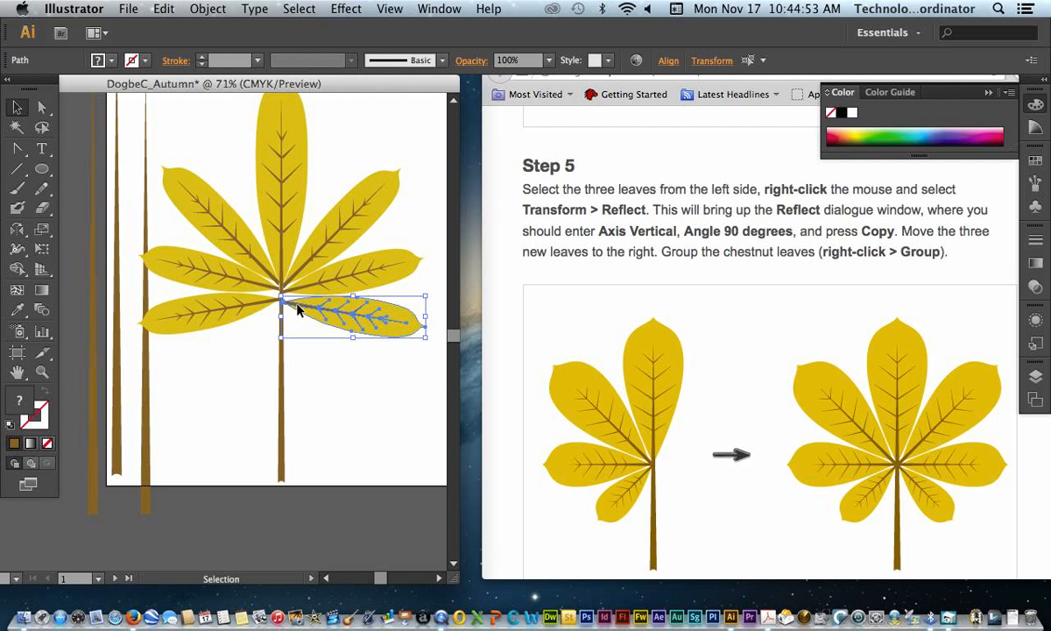
pyautogui.press('Up')
pyautogui.press('Up')
pyautogui.press('Up')
pyautogui.press('Up')
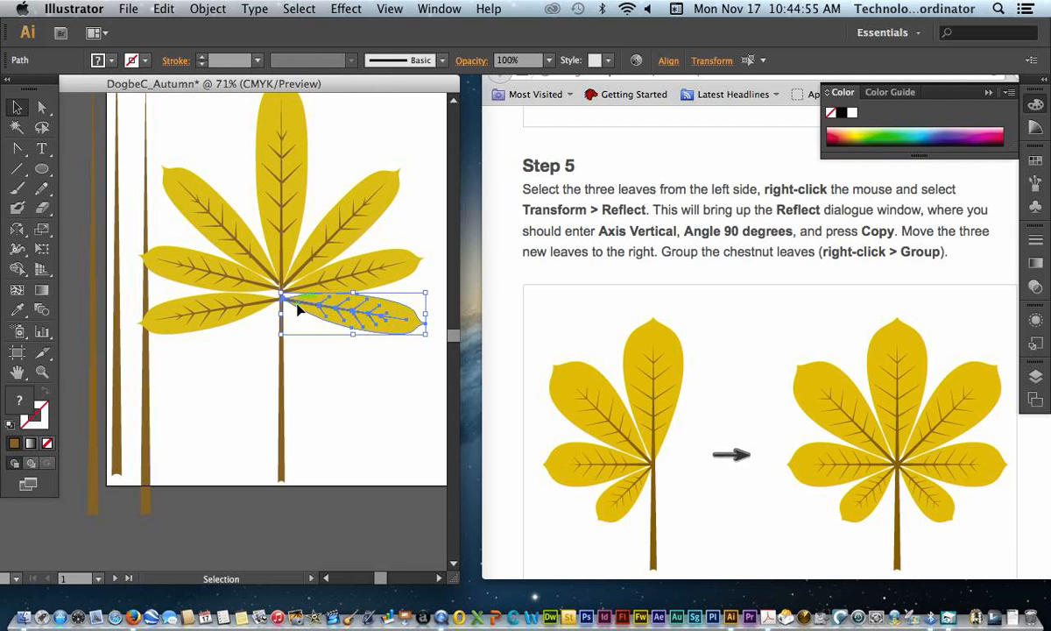
pyautogui.press('Up')
pyautogui.press('Up')
pyautogui.press('Up')
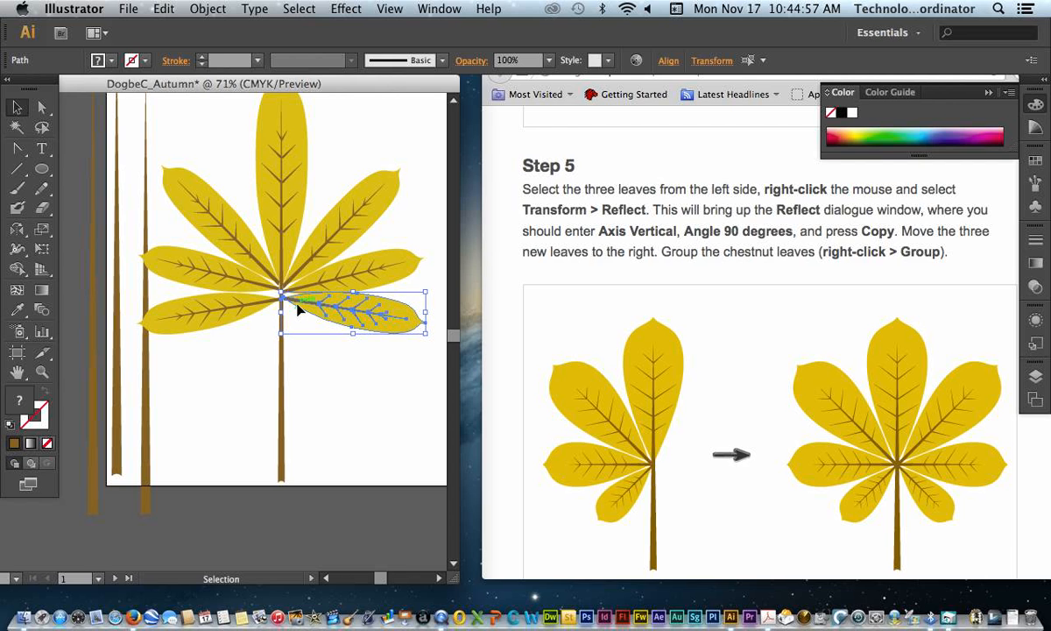
pyautogui.click(370, 375)
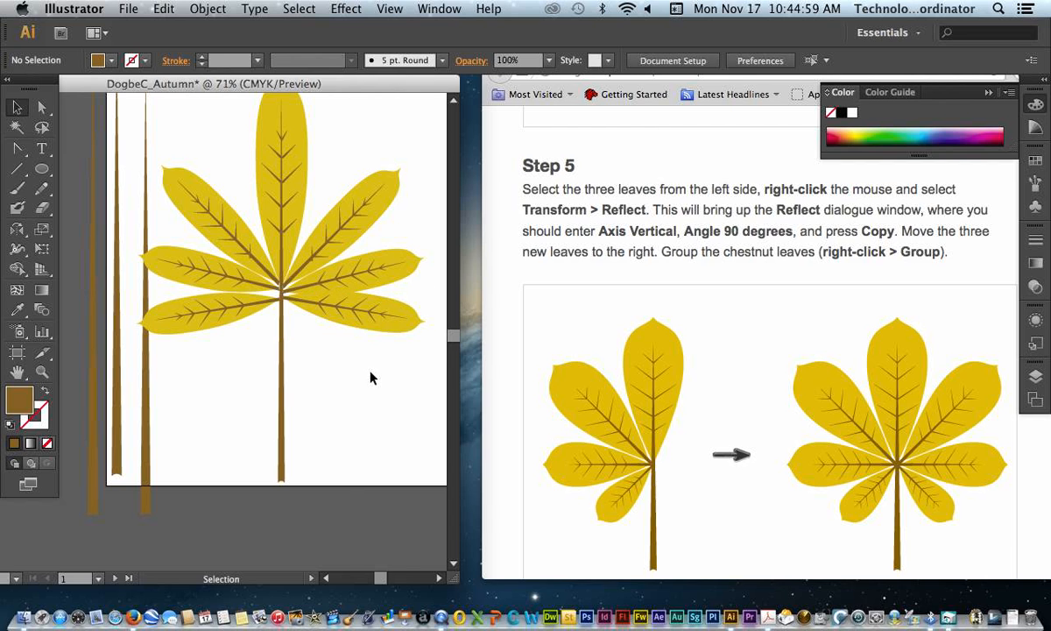
# Undo the upward nudges of the lowest right leaf and return to the Selection tool.
pyautogui.press('super+z')
pyautogui.press('a')
pyautogui.press('v')
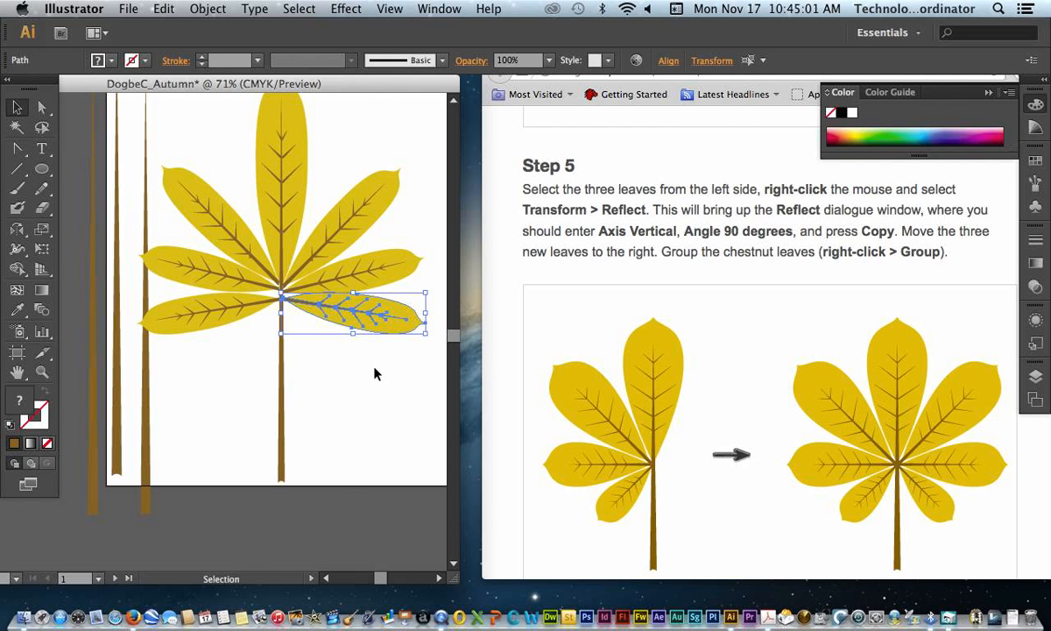
pyautogui.press('a')
pyautogui.press('super+z')
pyautogui.press('super+z')
pyautogui.press('super+z')
pyautogui.press('super+z')
pyautogui.press('super+z')
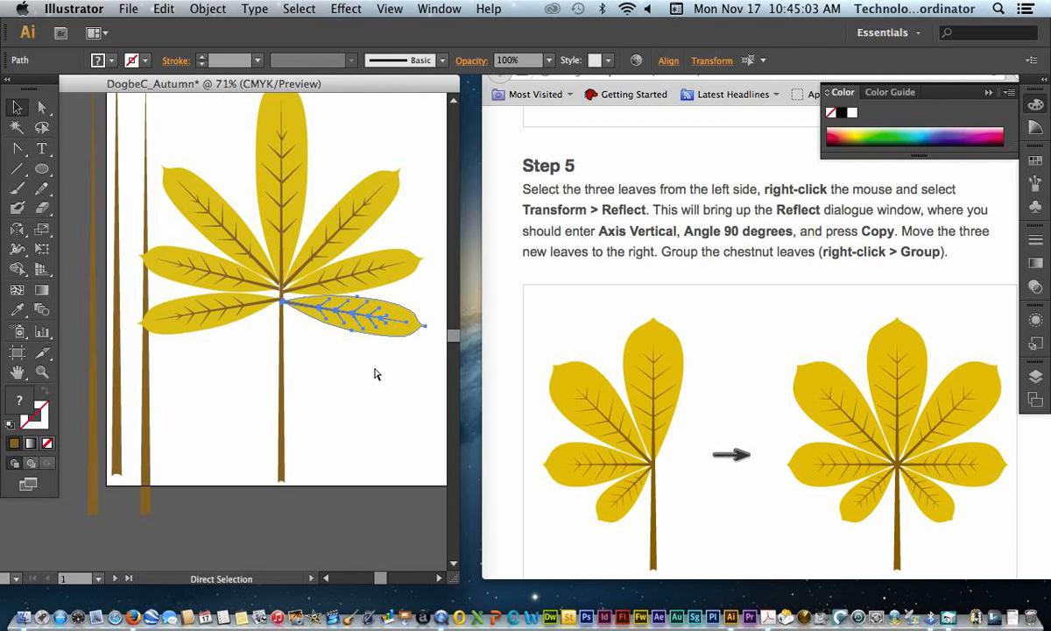
pyautogui.press('v')
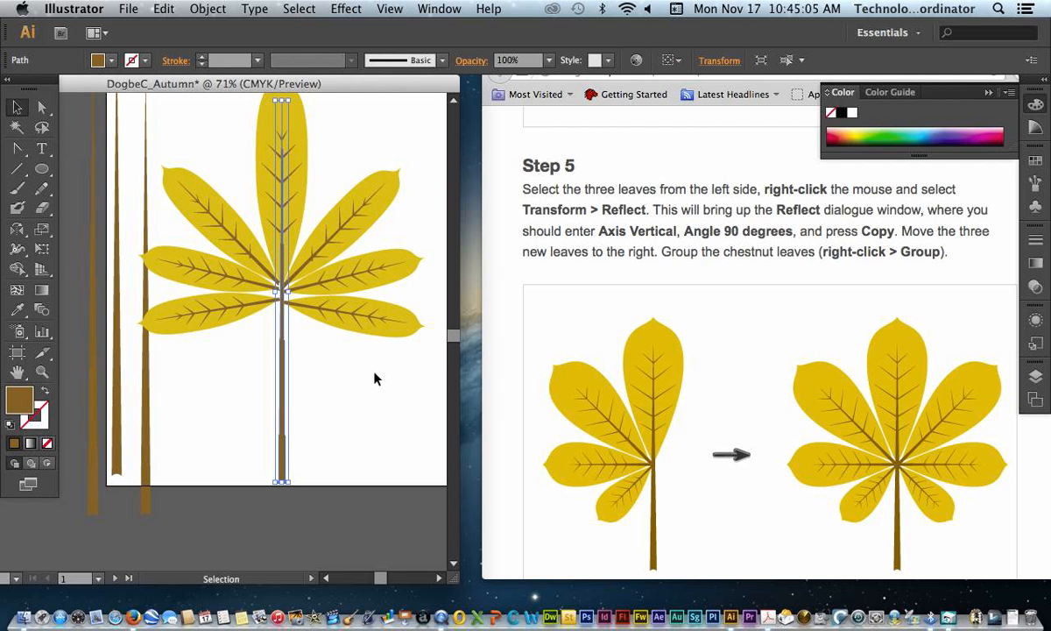
# Select the three right leaves with their veins, nudge them slightly up to match the left side, and deselect them.
pyautogui.click(376, 375)
pyautogui.moveTo(408, 381); pyautogui.dragTo(312, 208)
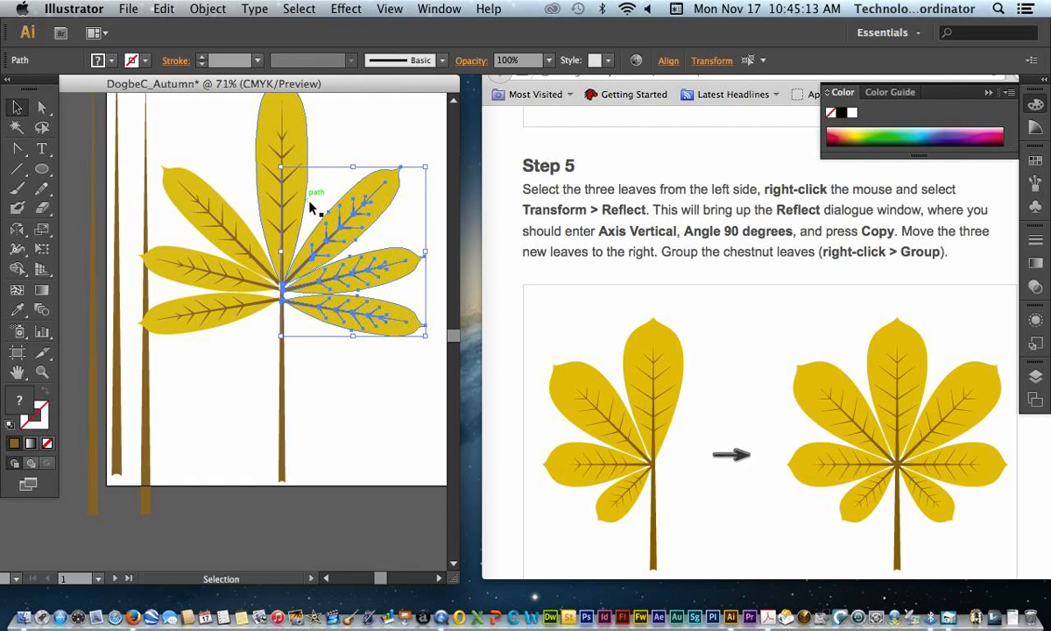
pyautogui.click(319, 373)
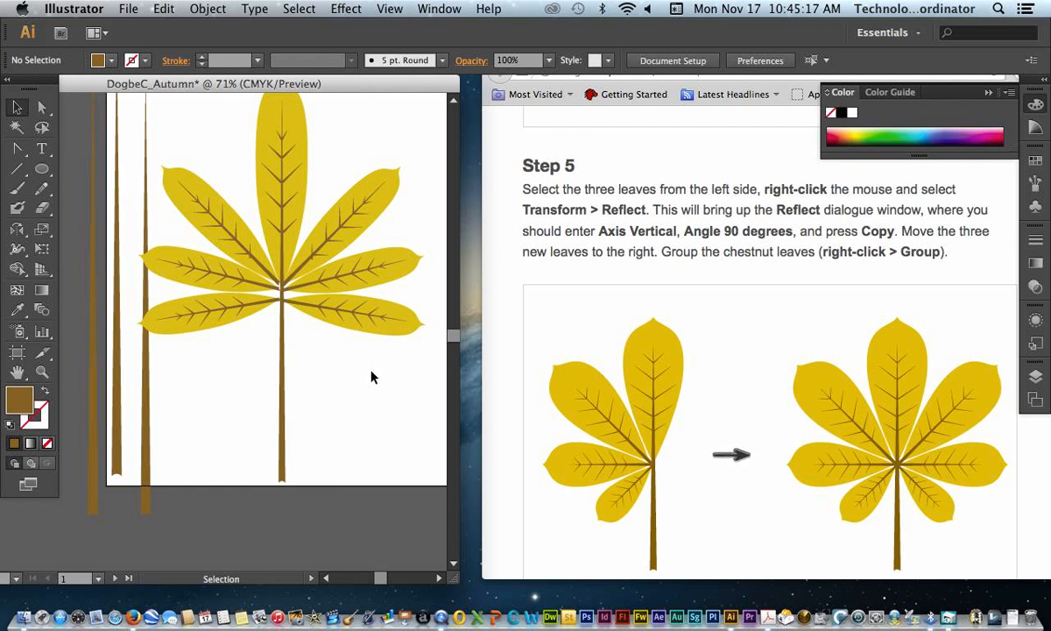
# Group all the chestnut leaves with their veins and central stalk, and move the group slightly to the right on the artboard.
pyautogui.moveTo(401, 386); pyautogui.dragTo(172, 114)
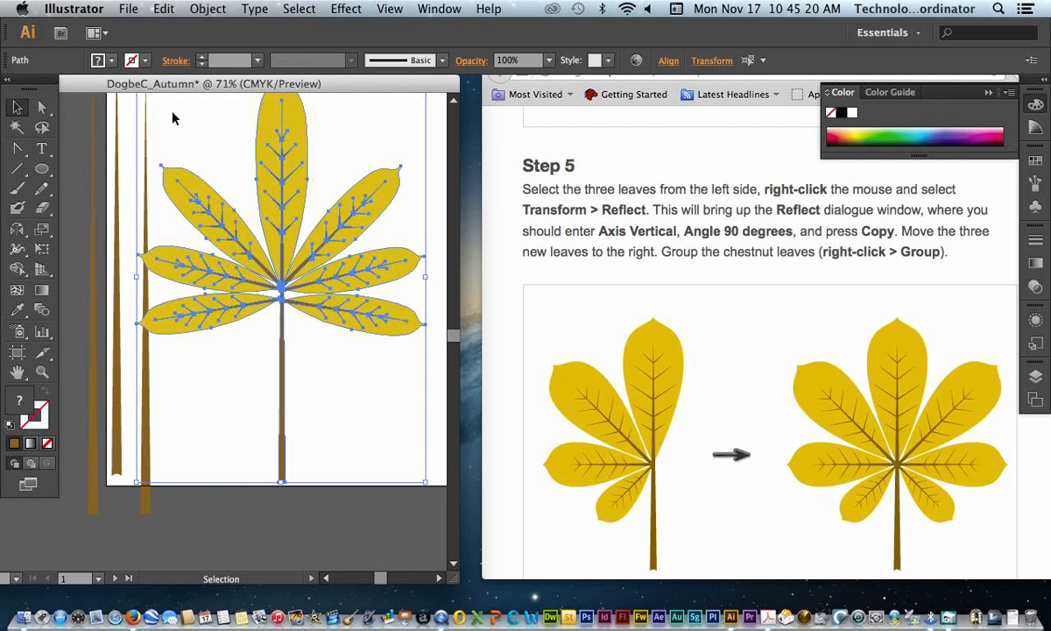
pyautogui.rightClick(325, 279)
pyautogui.click(379, 360)
pyautogui.click(348, 352)
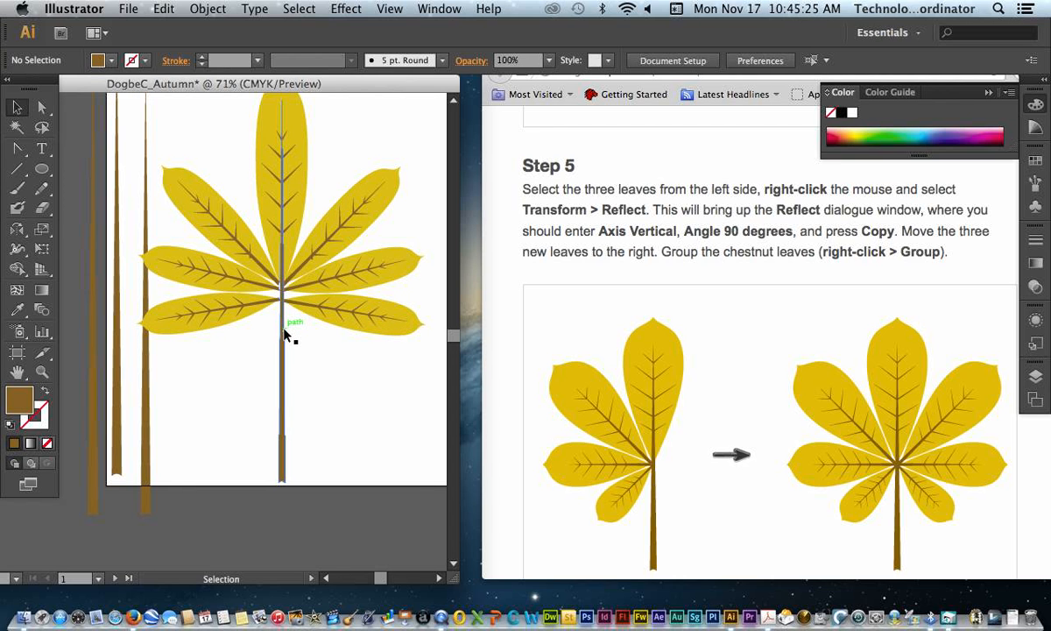
pyautogui.moveTo(283, 333); pyautogui.dragTo(308, 353)
pyautogui.hscroll(1, 264, 313)
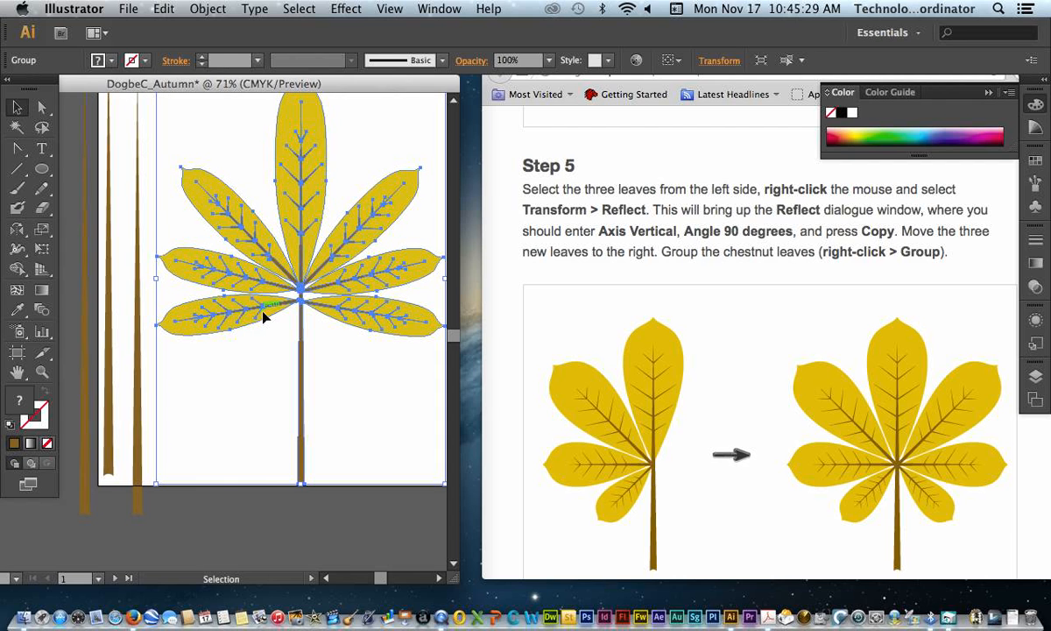
# Delete the spare yellow stem beside the artboard and move the three spare brown stems left, off the artboard.
pyautogui.hscroll(-5, 264, 315)
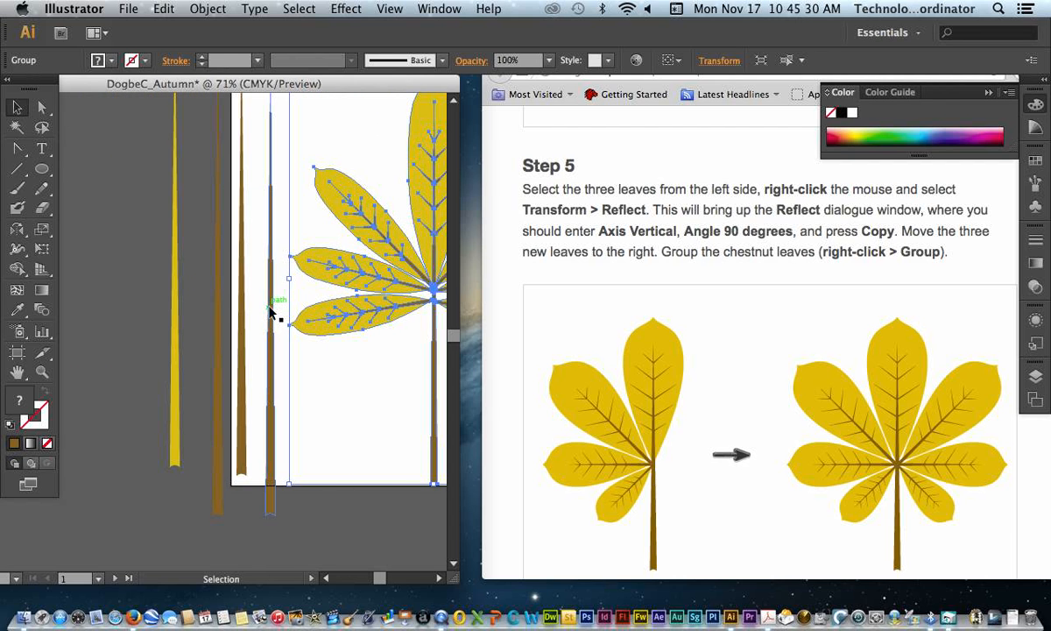
pyautogui.click(179, 255)
pyautogui.press('Delete')
pyautogui.click(187, 207)
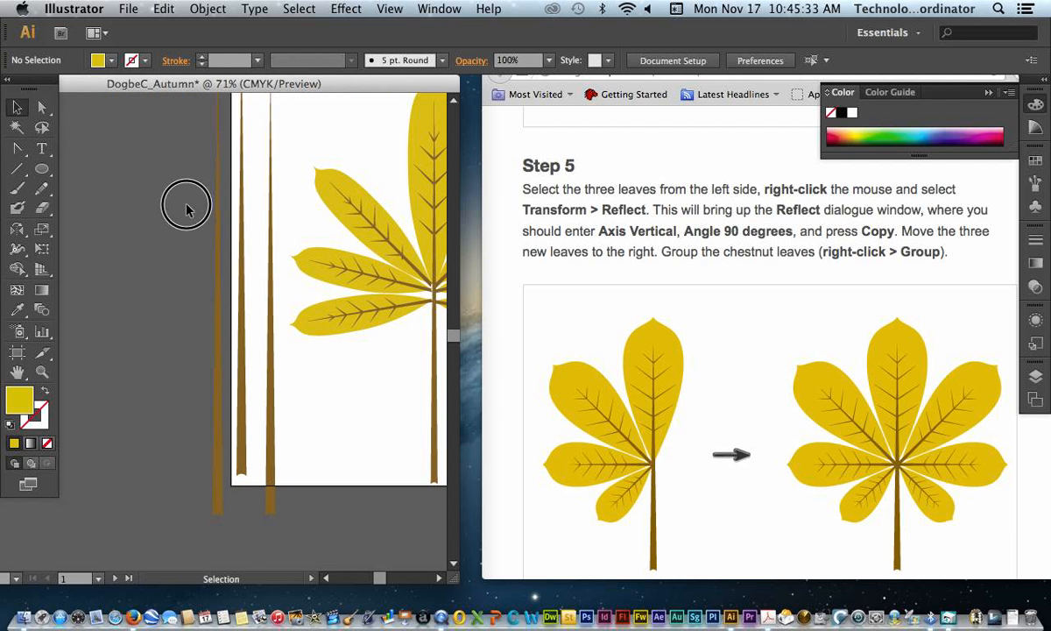
pyautogui.moveTo(186, 207); pyautogui.dragTo(186, 294)
# Bring up Step 1 of Creating the Berries in the tutorial and shift the drawing's window slightly left.
pyautogui.scroll(-4, 666, 368)
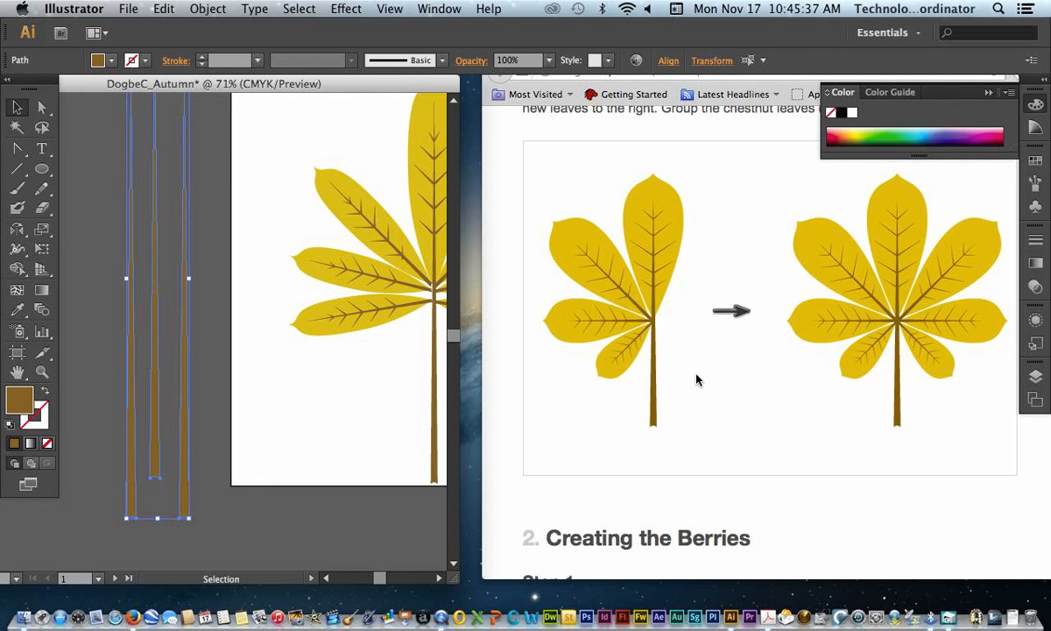
pyautogui.scroll(-5, 697, 380)
pyautogui.scroll(-2, 697, 379)
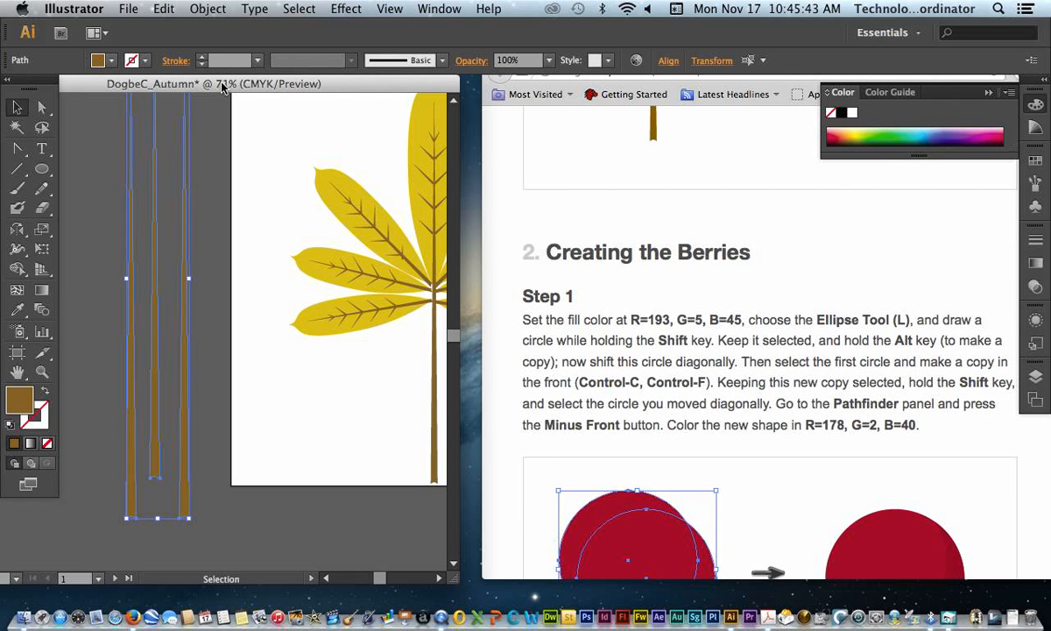
pyautogui.moveTo(222, 88); pyautogui.dragTo(206, 105)
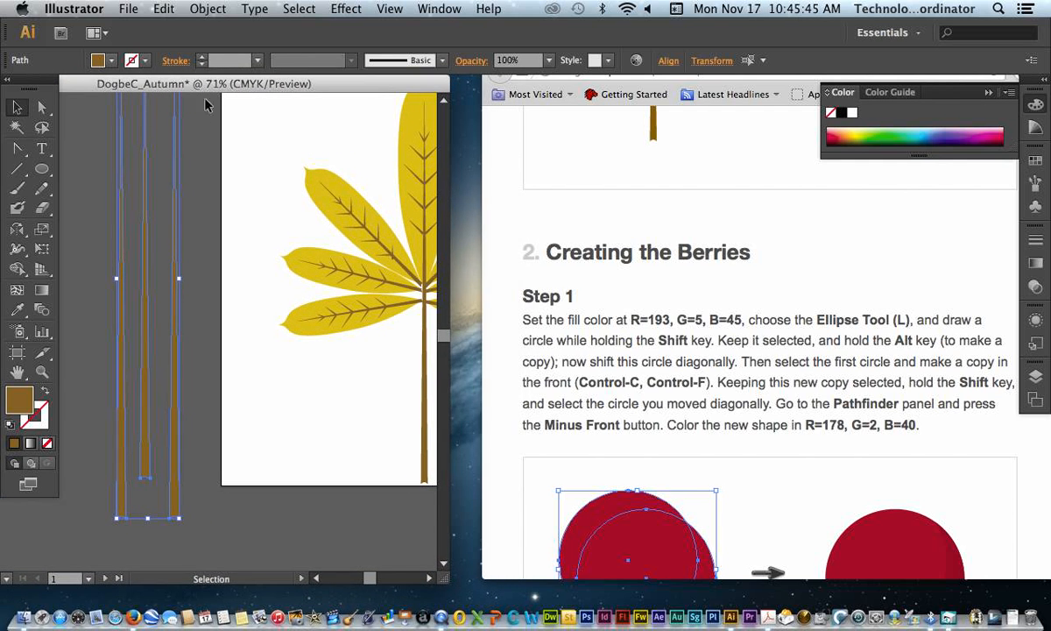